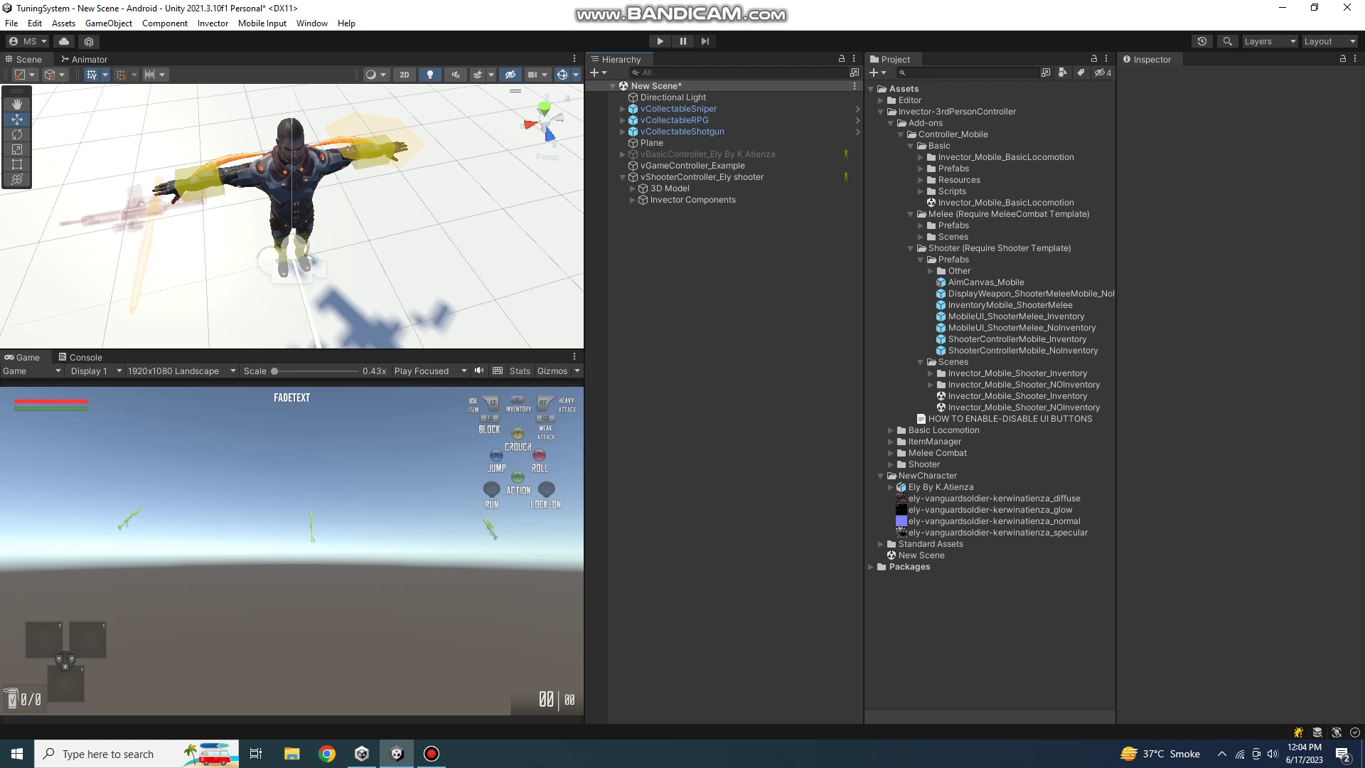
# Expand Invector Components under vShooterController, briefly opening UI and HUD before collapsing UI.
pyautogui.click(694, 200)
pyautogui.keyDown('ctrl'); pyautogui.click(693, 200); pyautogui.keyUp('ctrl')
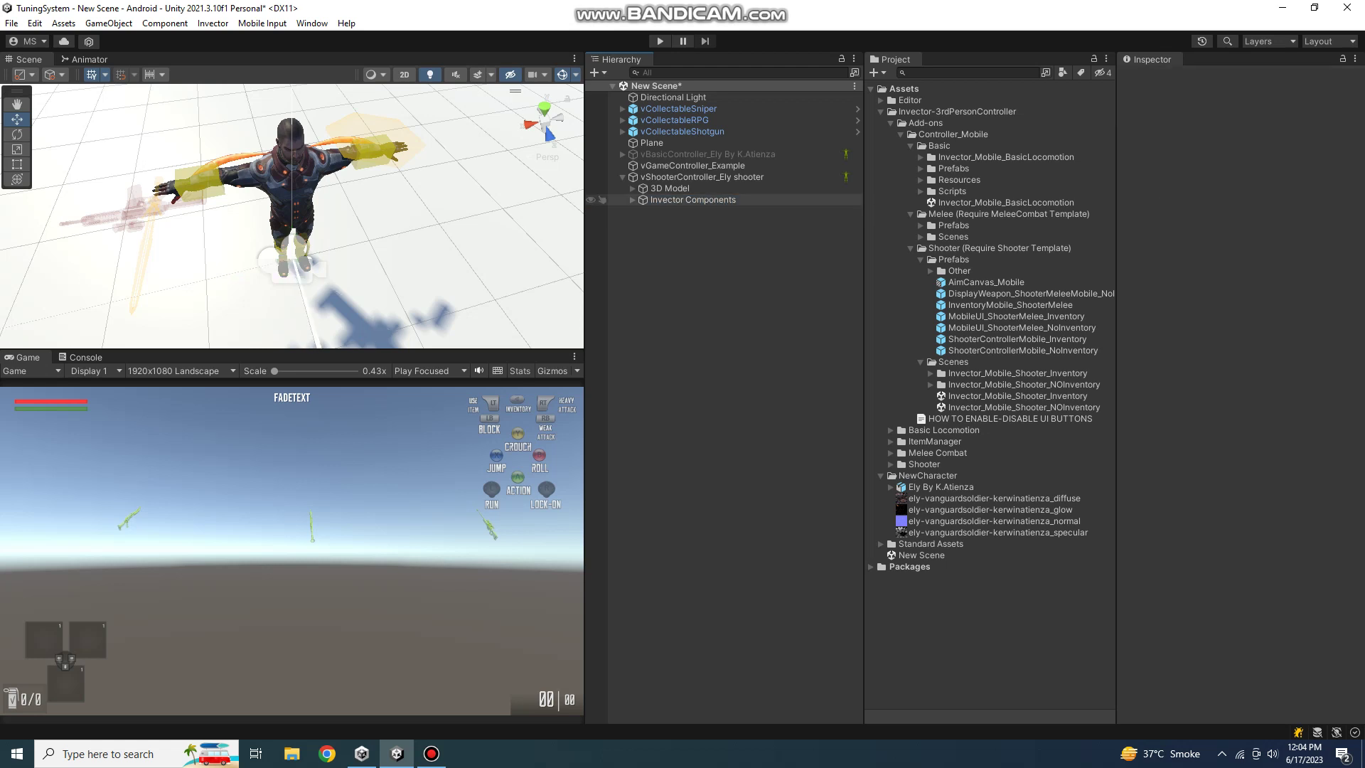
pyautogui.click(633, 200)
pyautogui.click(642, 223)
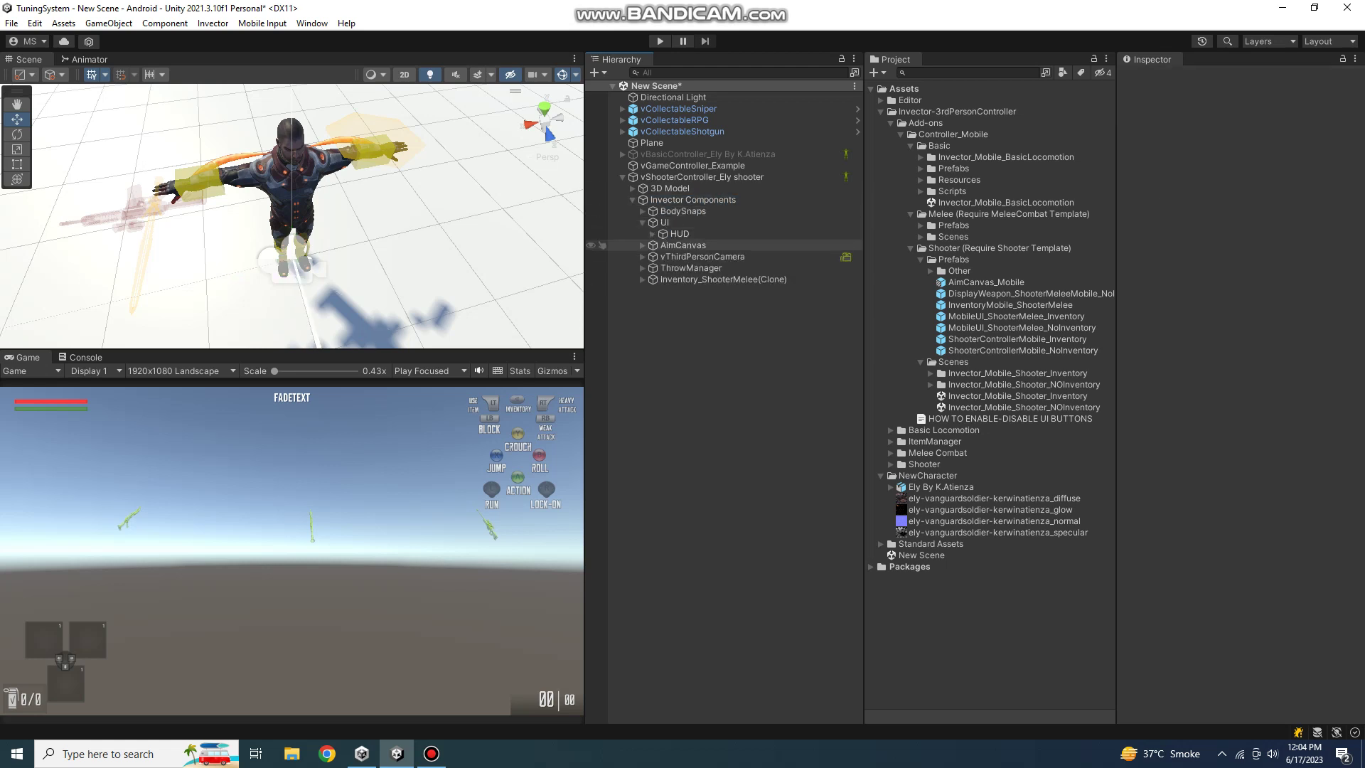
pyautogui.click(652, 234)
pyautogui.click(652, 234)
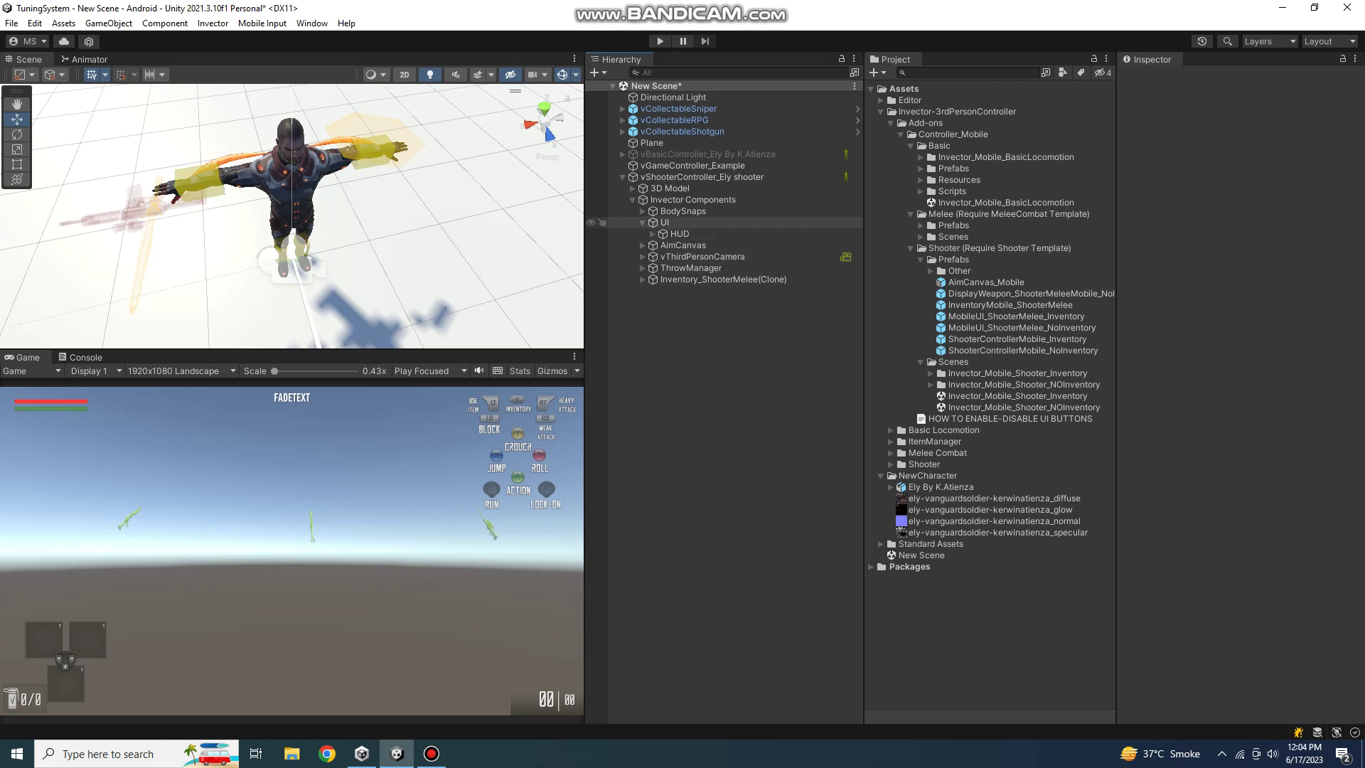
pyautogui.click(642, 222)
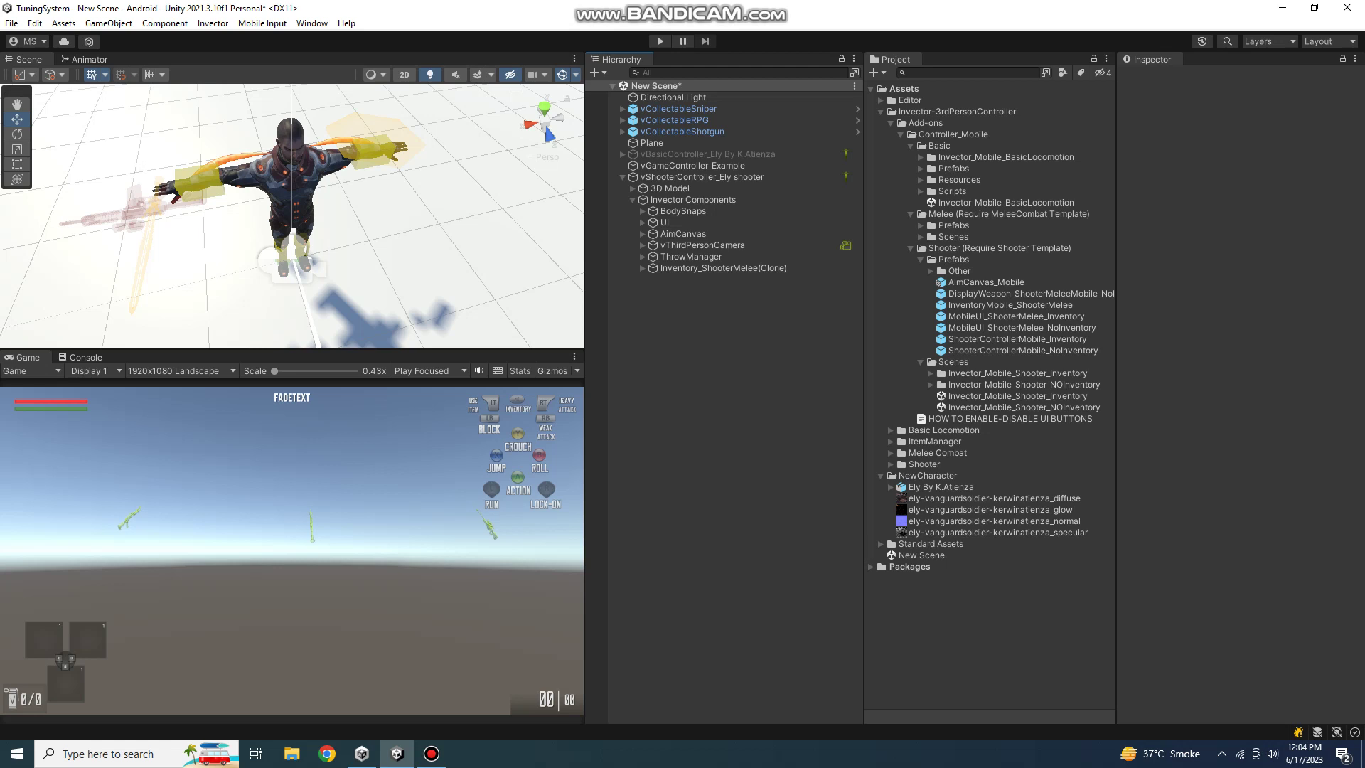
# Place the InventoryMobile_ShooterMelee prefab under Invector Components, then open Windows Action Center.
pyautogui.moveTo(1010, 304); pyautogui.dragTo(682, 218)
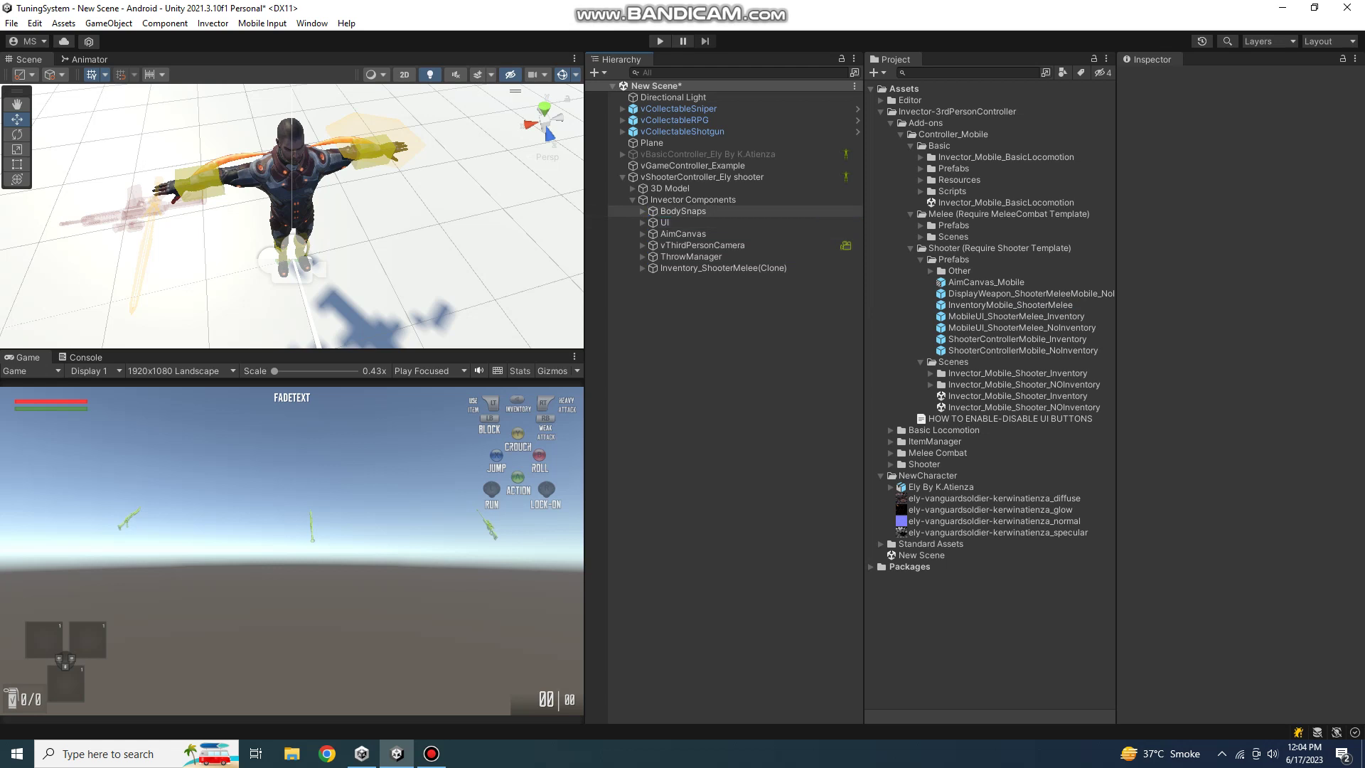
pyautogui.moveTo(683, 217); pyautogui.dragTo(682, 202)
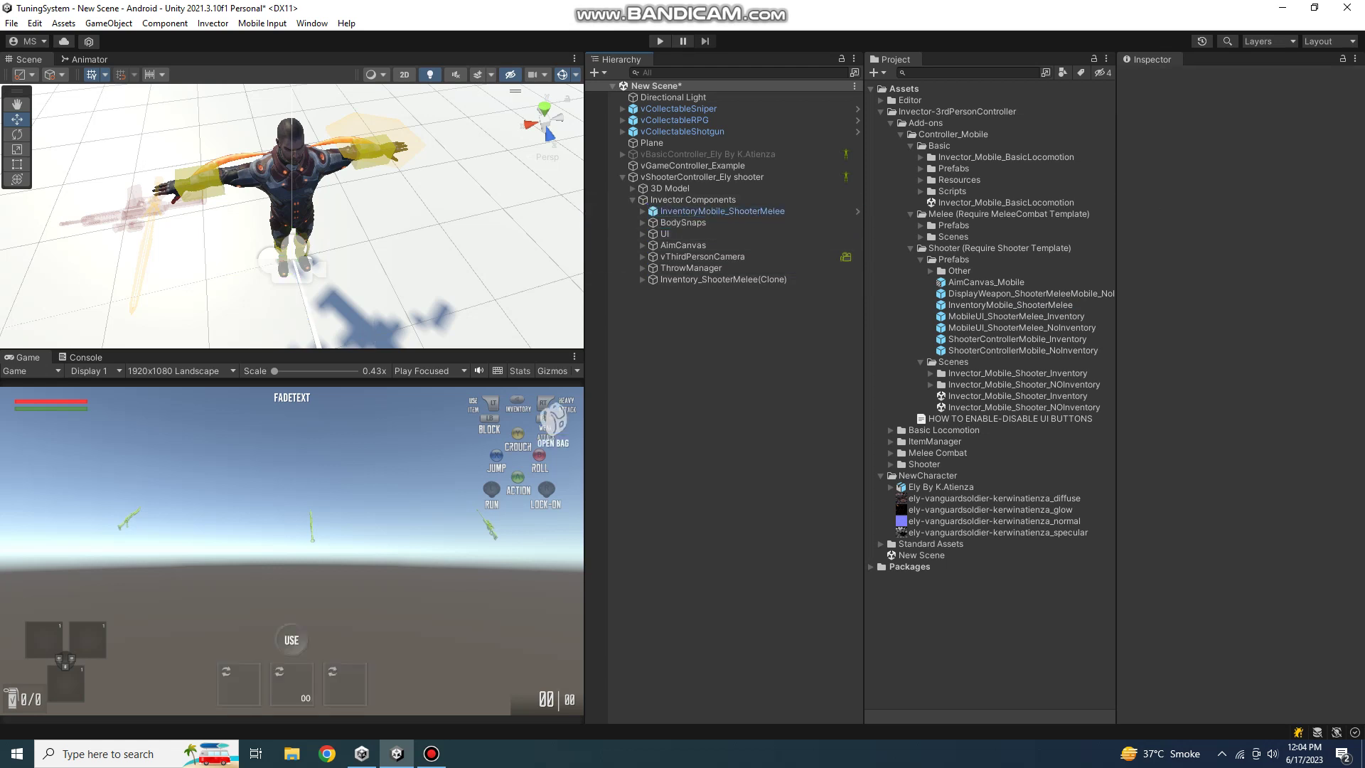
pyautogui.press('super+a')
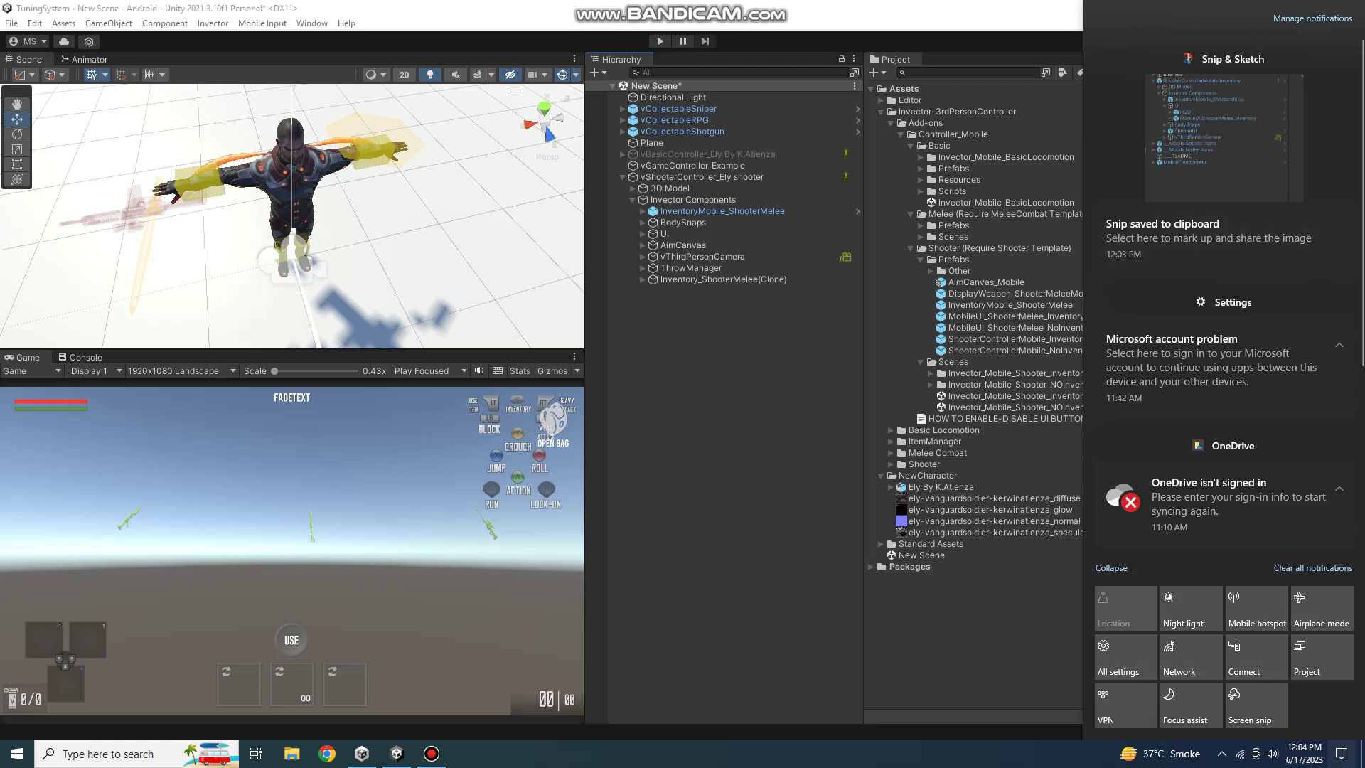
# Close Action Center and select the AimCanvas_Mobile prefab in Shooter/Prefabs to view its properties.
pyautogui.press('super+a')
pyautogui.click(931, 271)
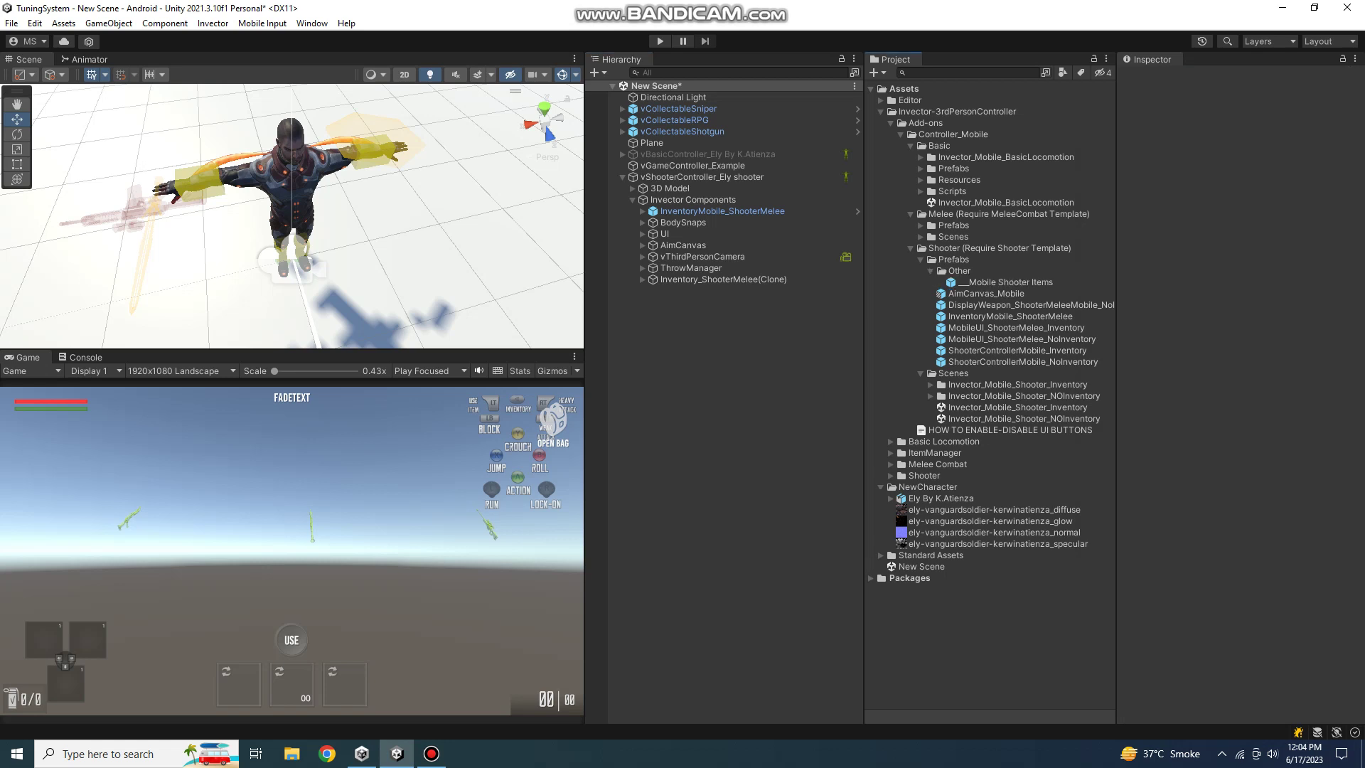
pyautogui.click(930, 271)
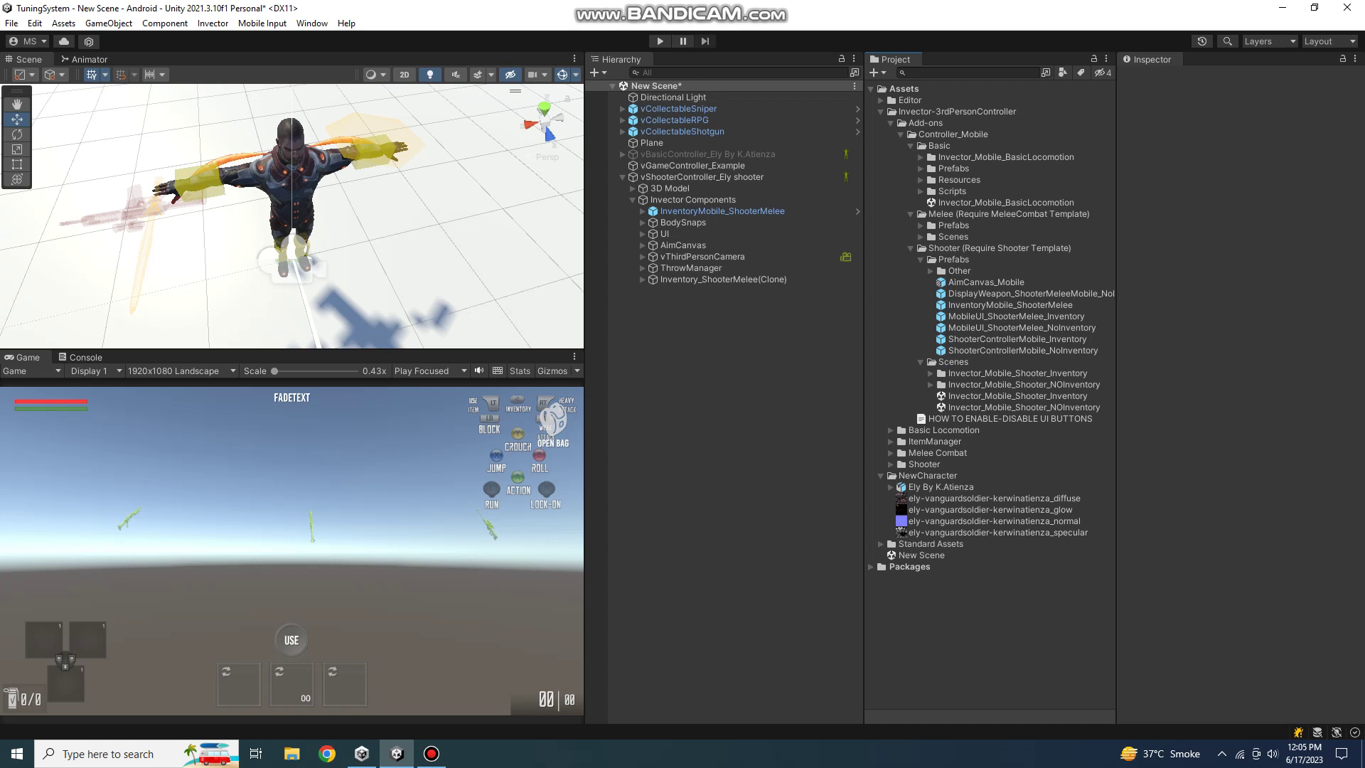
pyautogui.click(890, 487)
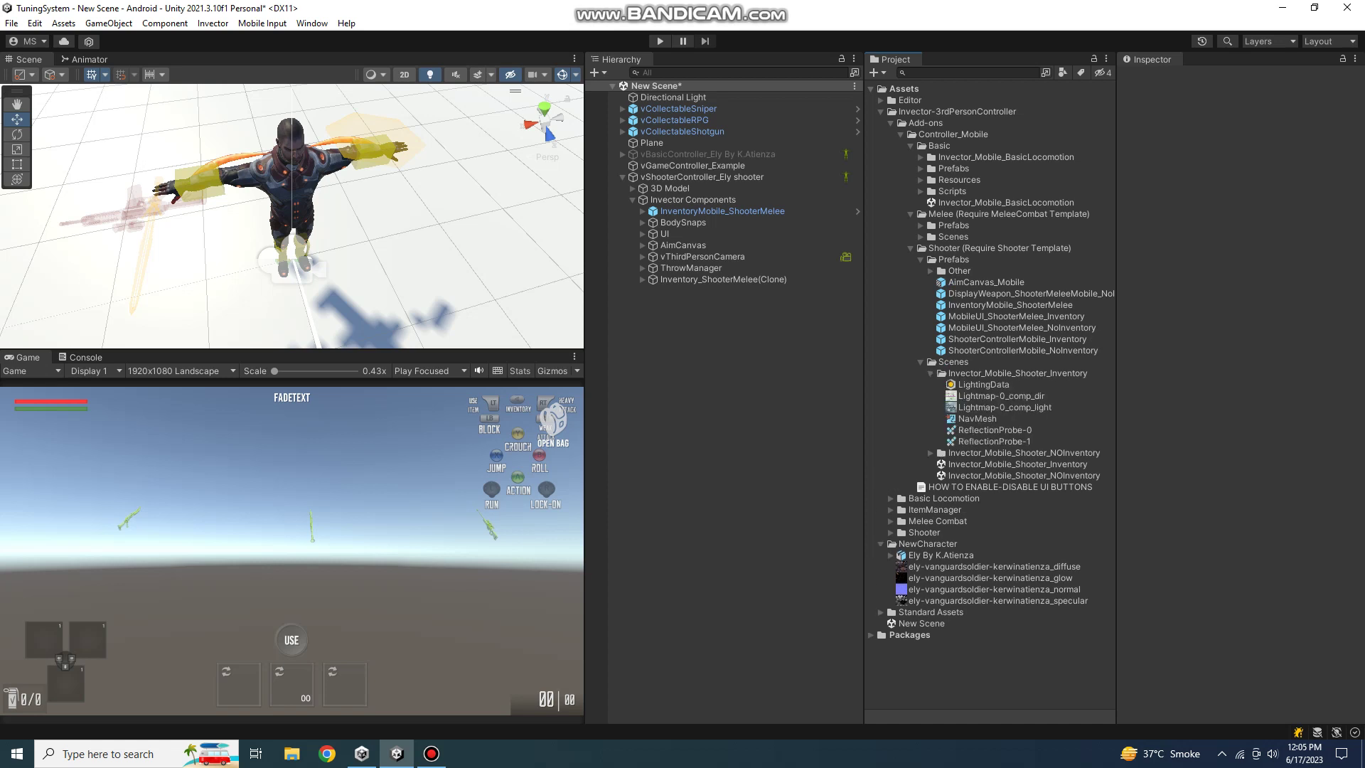
pyautogui.click(891, 487)
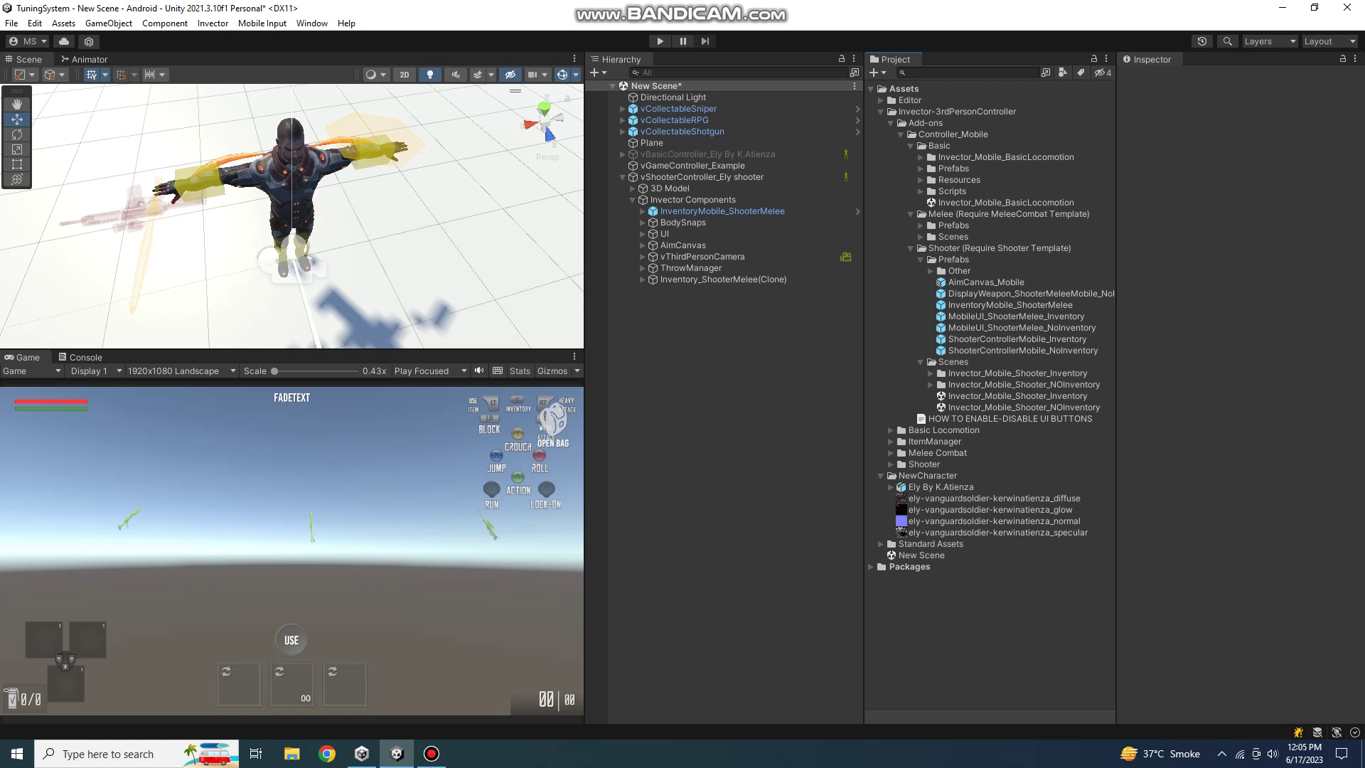
pyautogui.click(987, 283)
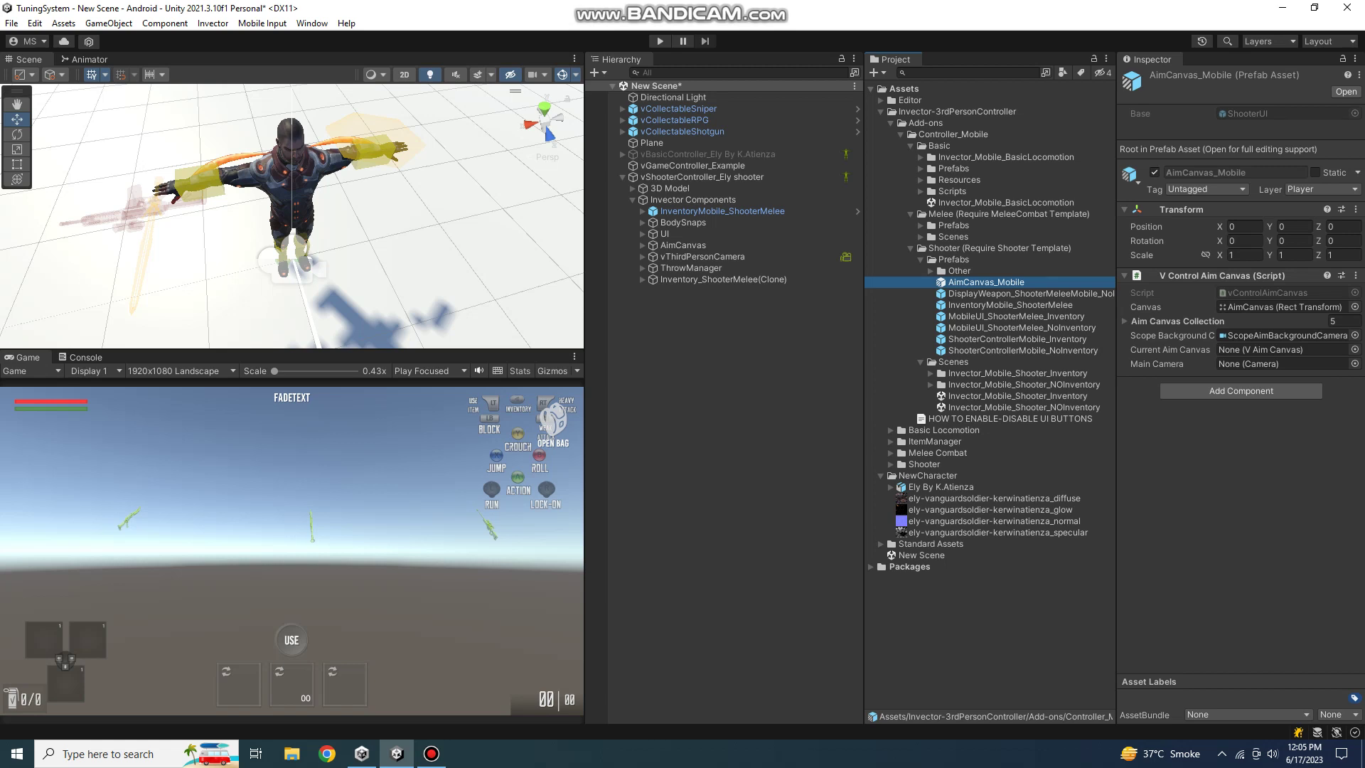
# Drop the AimCanvas_Mobile prefab under Invector Components, then open Windows Action Center.
pyautogui.moveTo(987, 283); pyautogui.dragTo(683, 245)
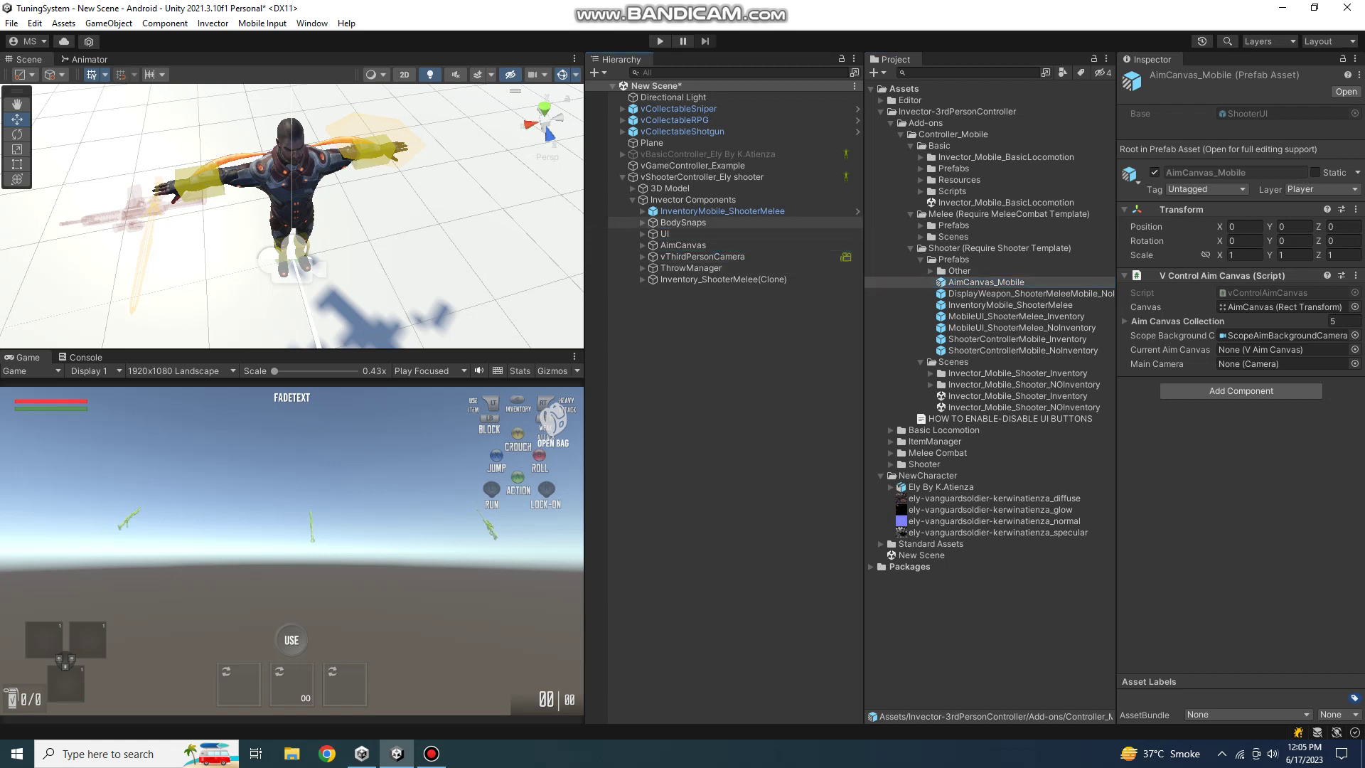
pyautogui.moveTo(683, 246); pyautogui.dragTo(694, 200)
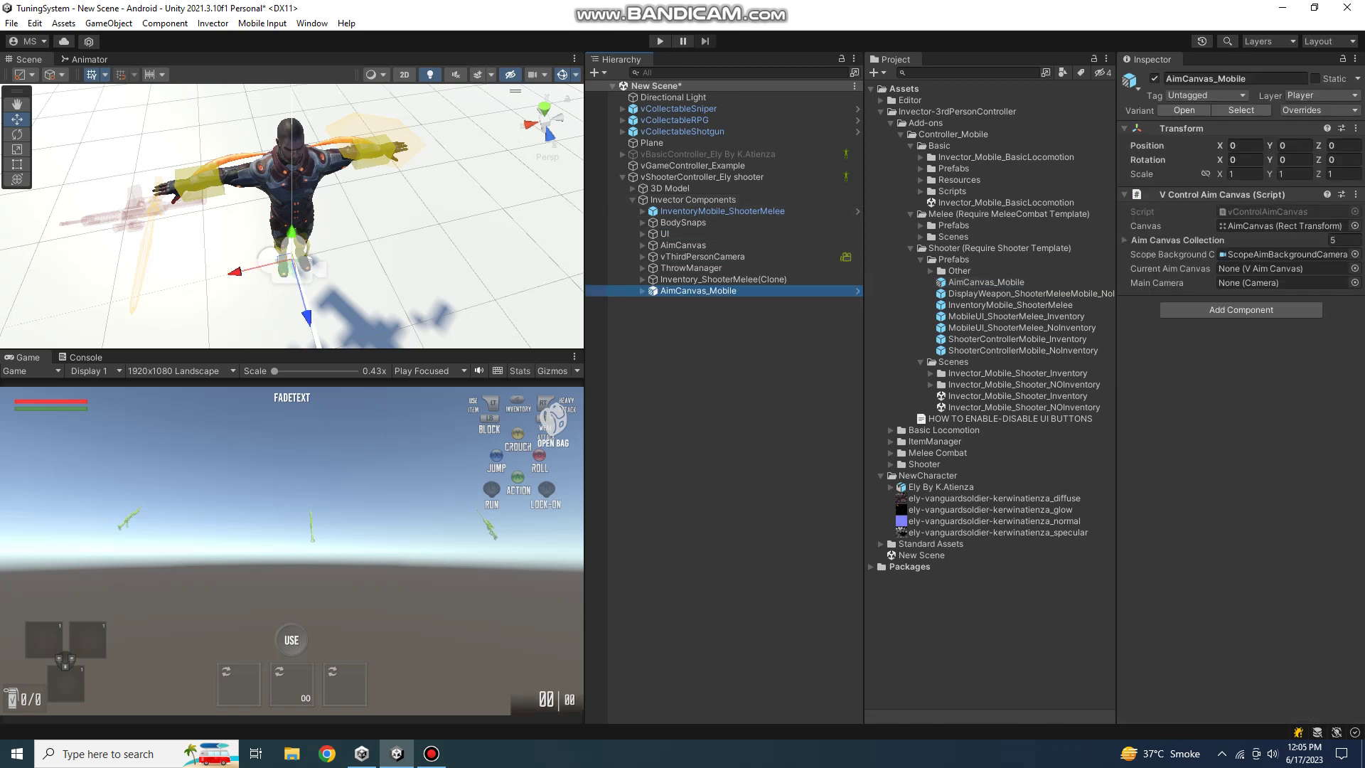
pyautogui.click(1343, 754)
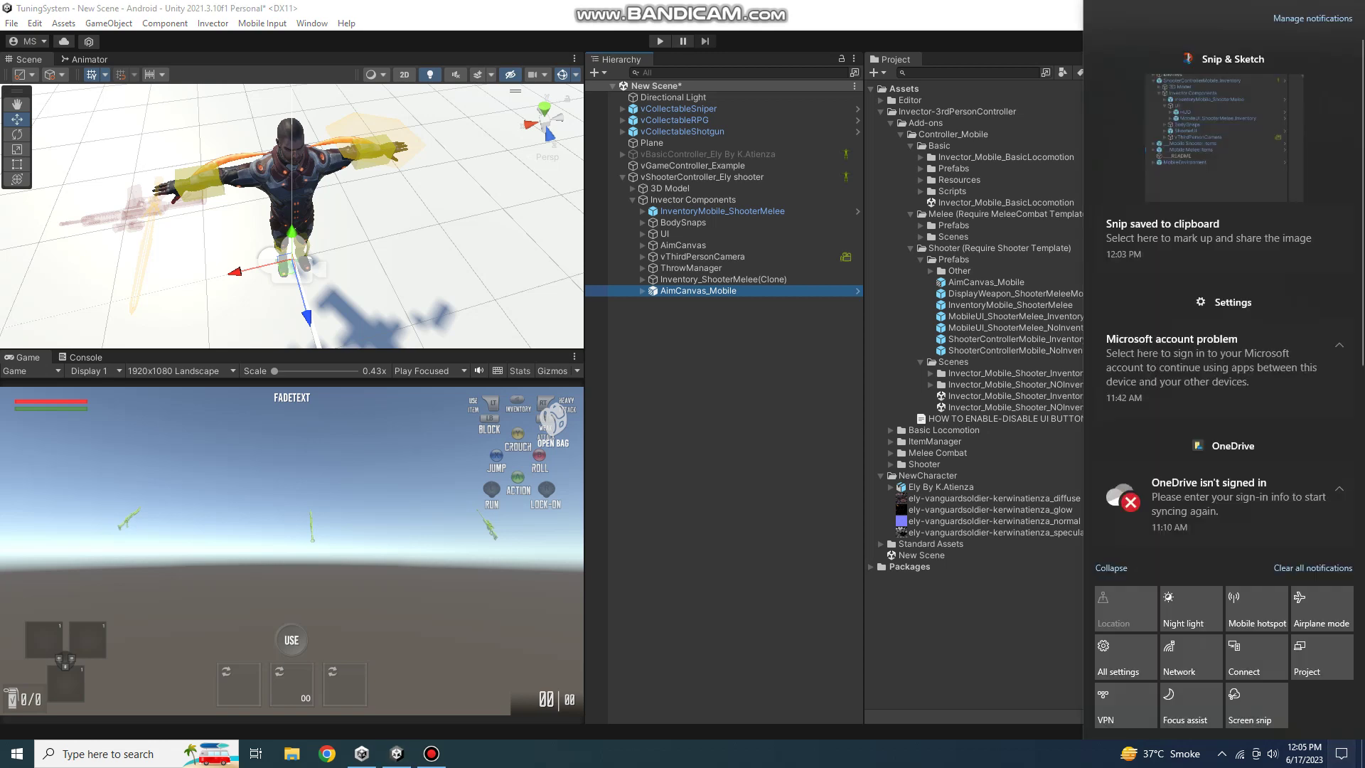
# Open the saved hierarchy snip from its notification, review it, then close Snip & Sketch.
pyautogui.click(1223, 139)
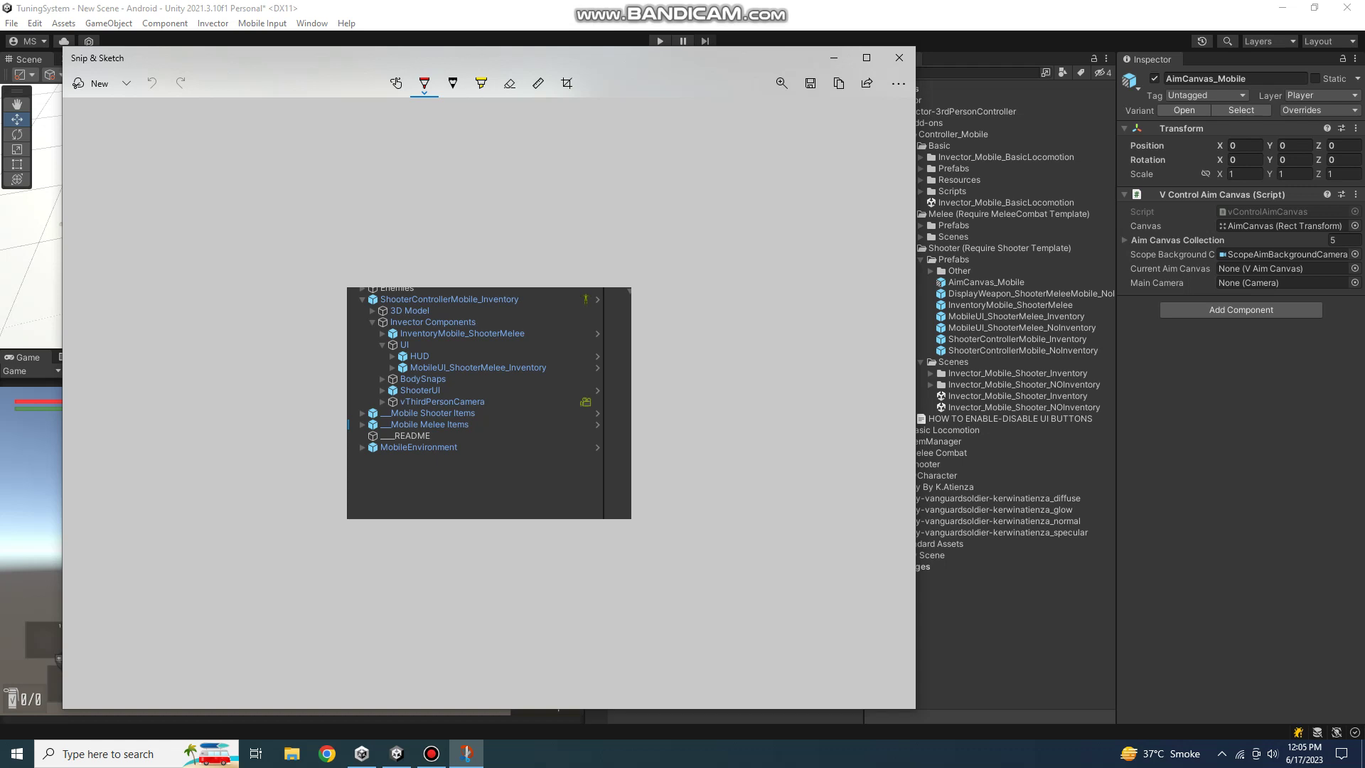
pyautogui.click(834, 58)
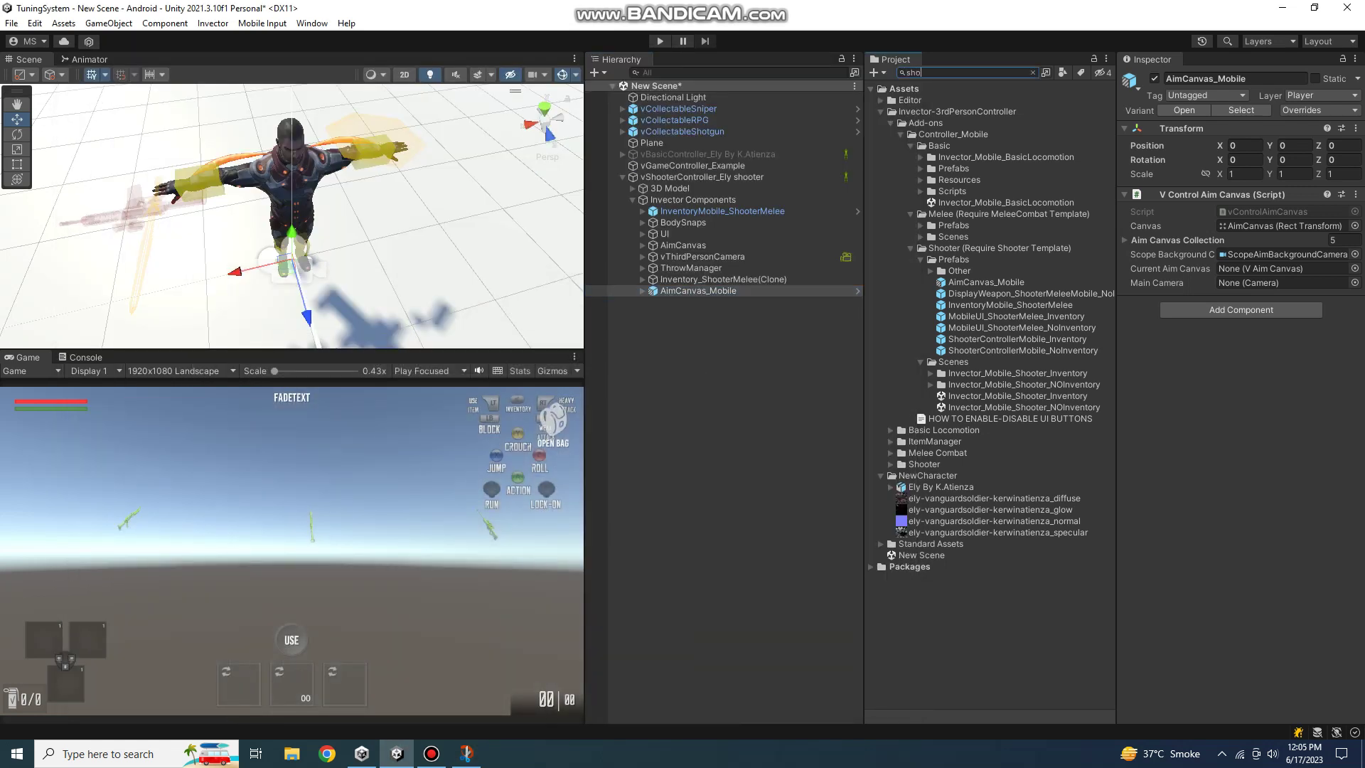
# Add the ShooterUI prefab under Invector Components and delete the AimCanvas_Mobile instance.
pyautogui.write('oterui')
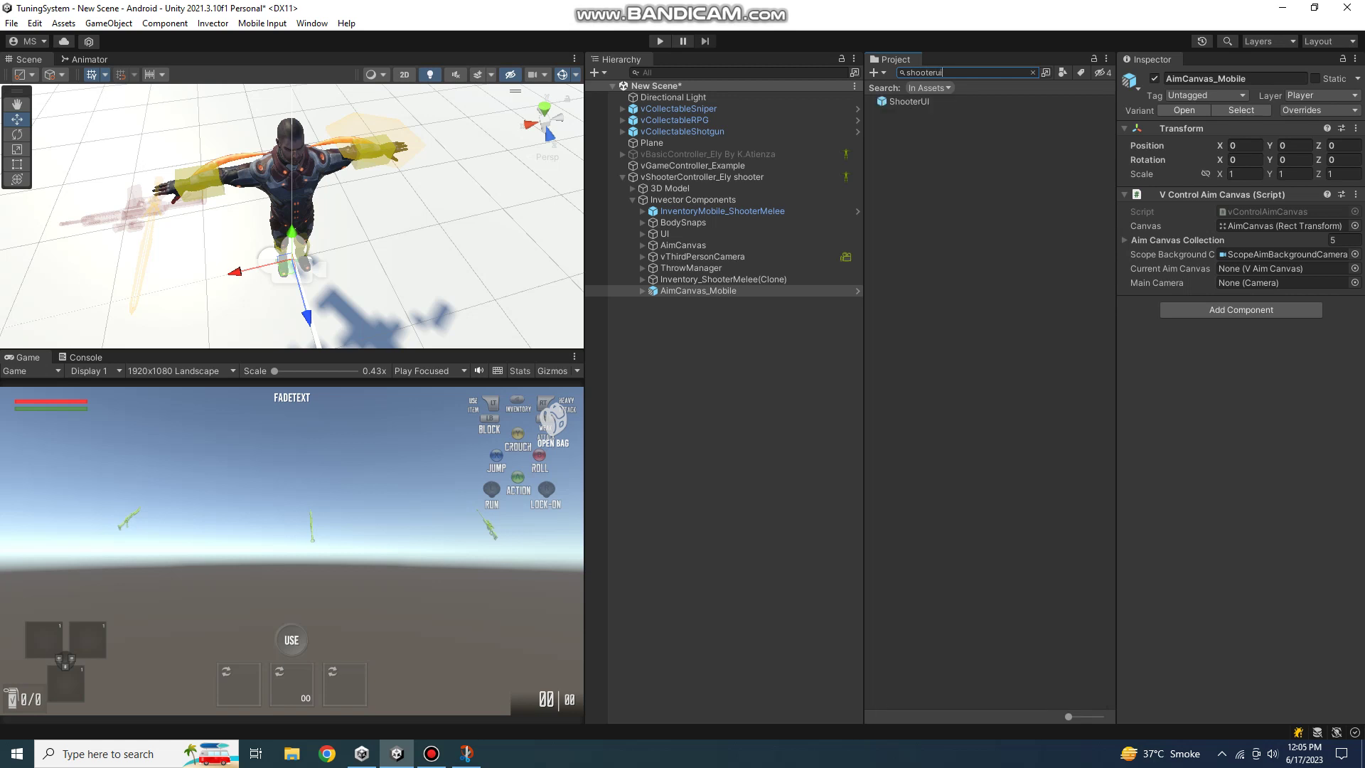
pyautogui.click(909, 101)
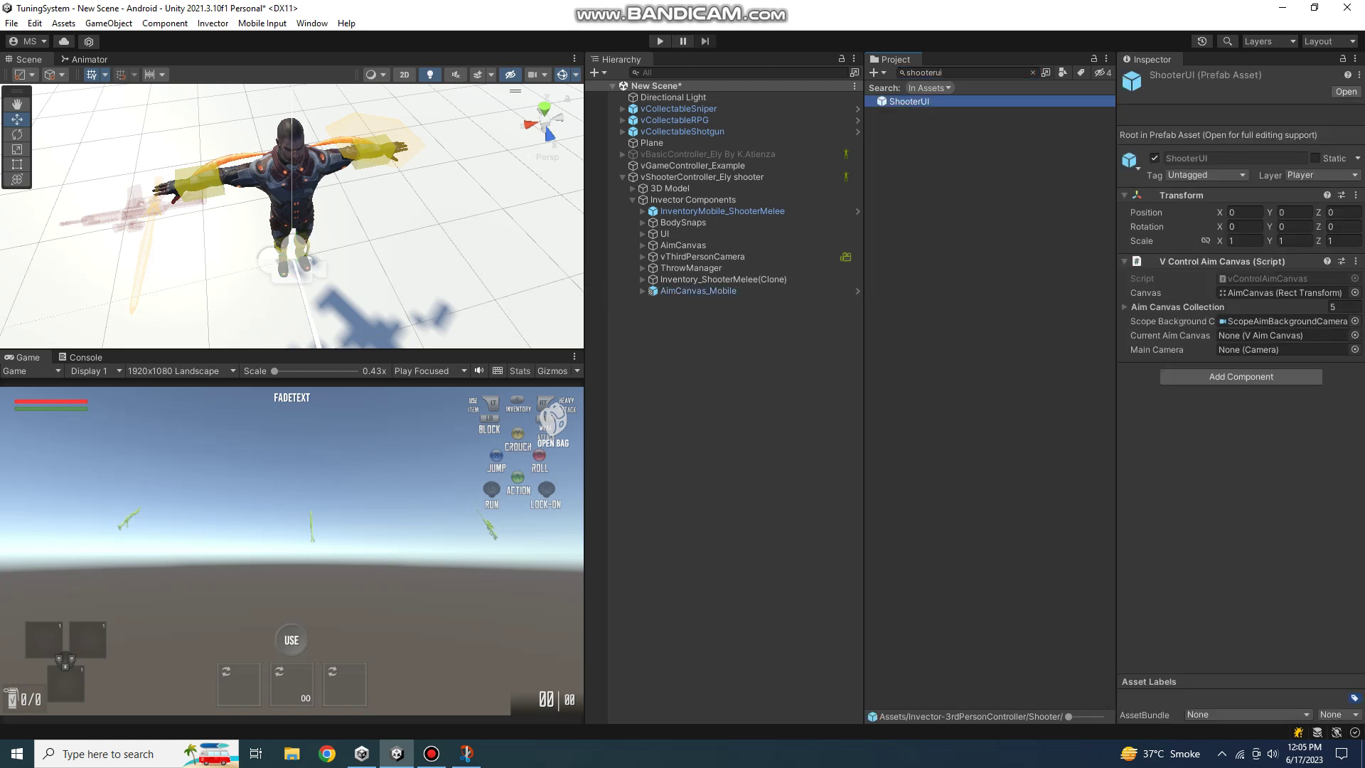
pyautogui.press('Escape')
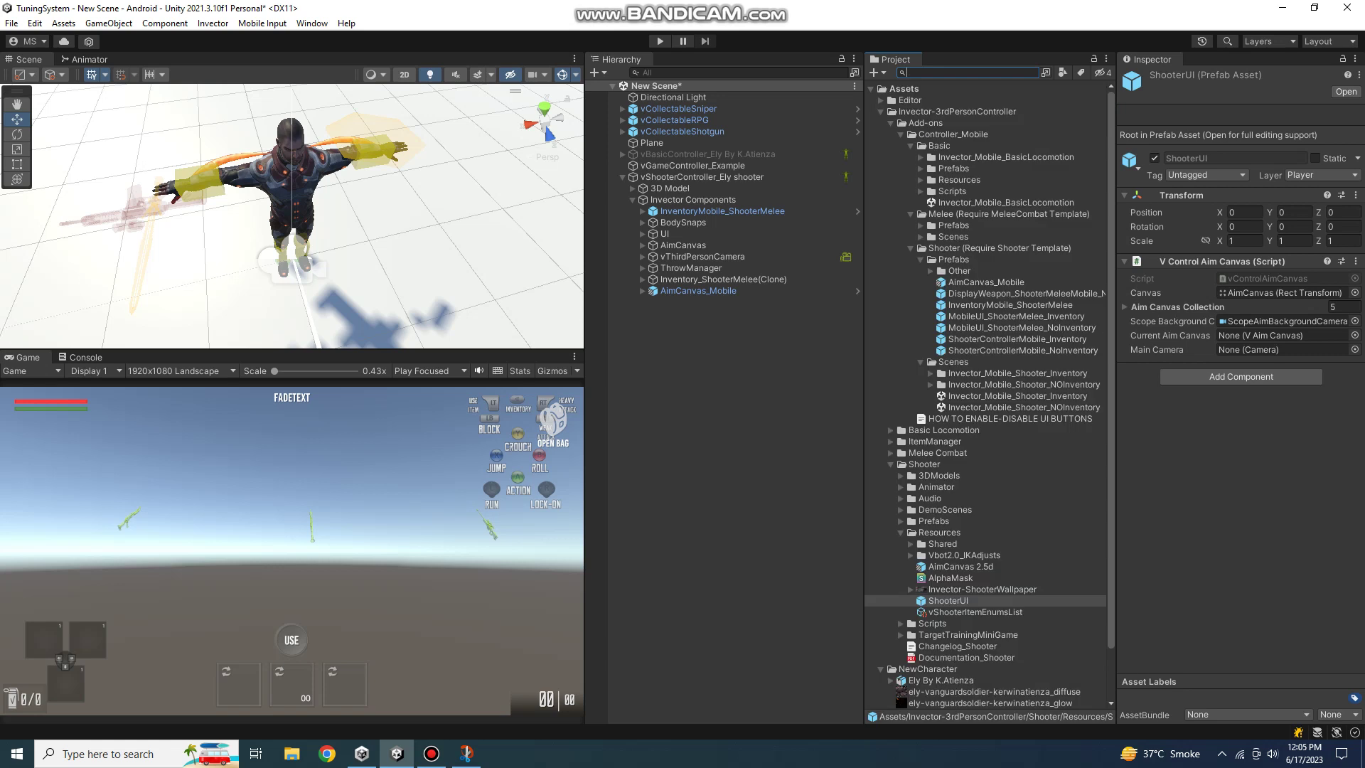
pyautogui.scroll(-2, 989, 398)
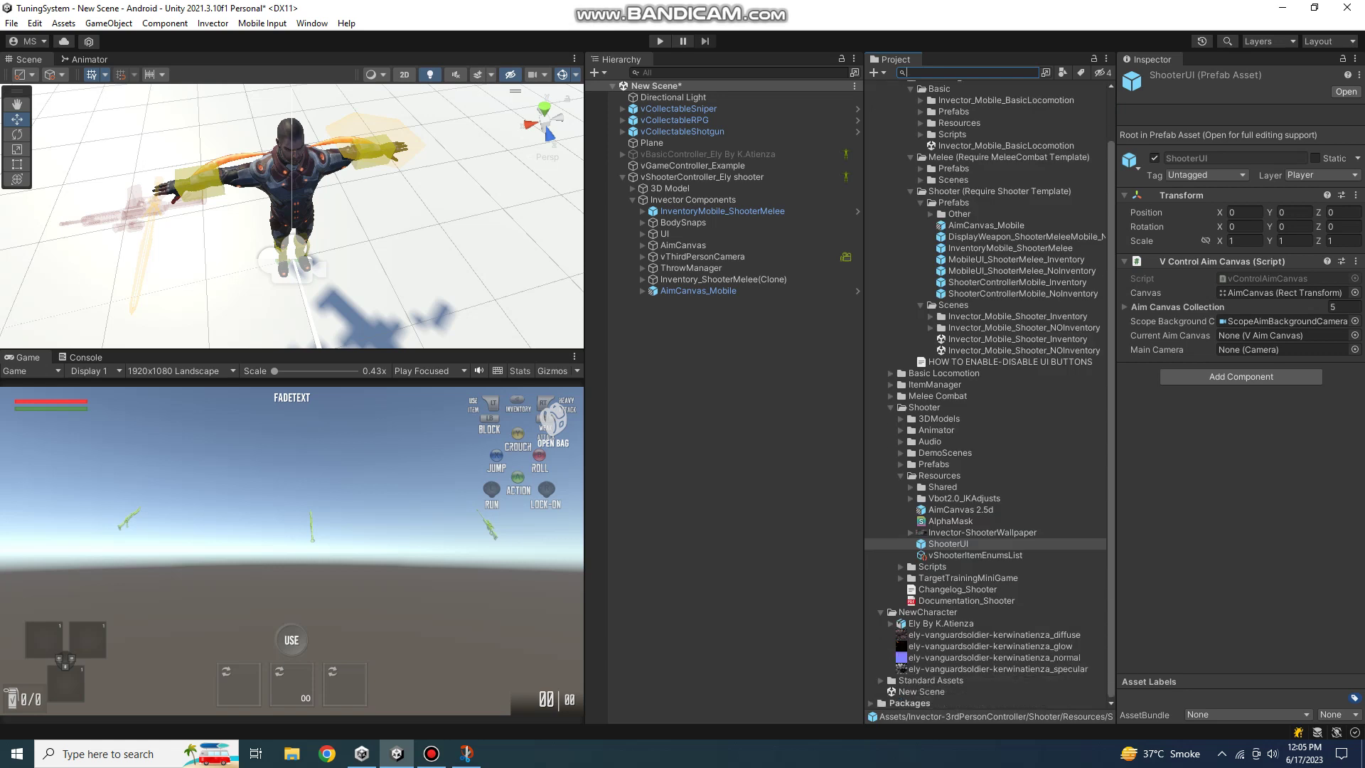
pyautogui.moveTo(949, 544); pyautogui.dragTo(693, 203)
pyautogui.click(699, 291)
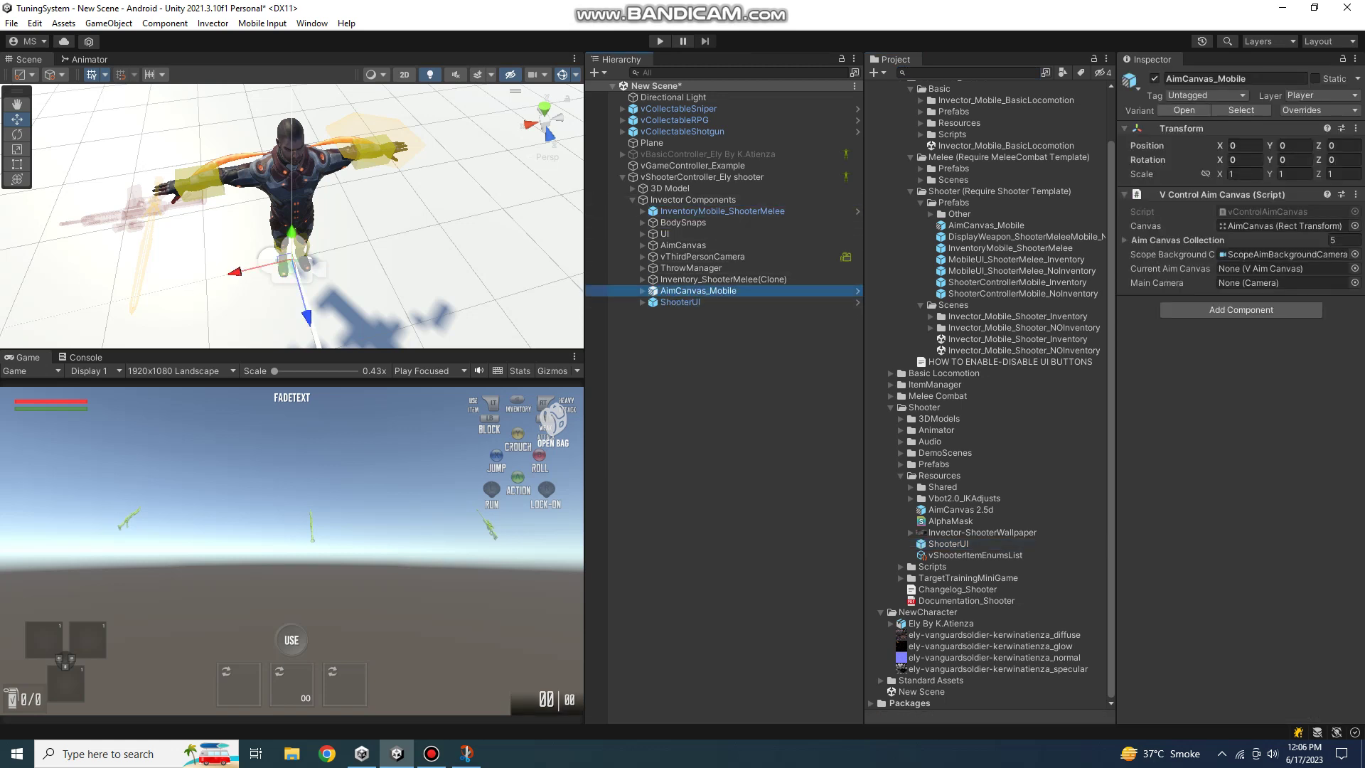
pyautogui.press('Delete')
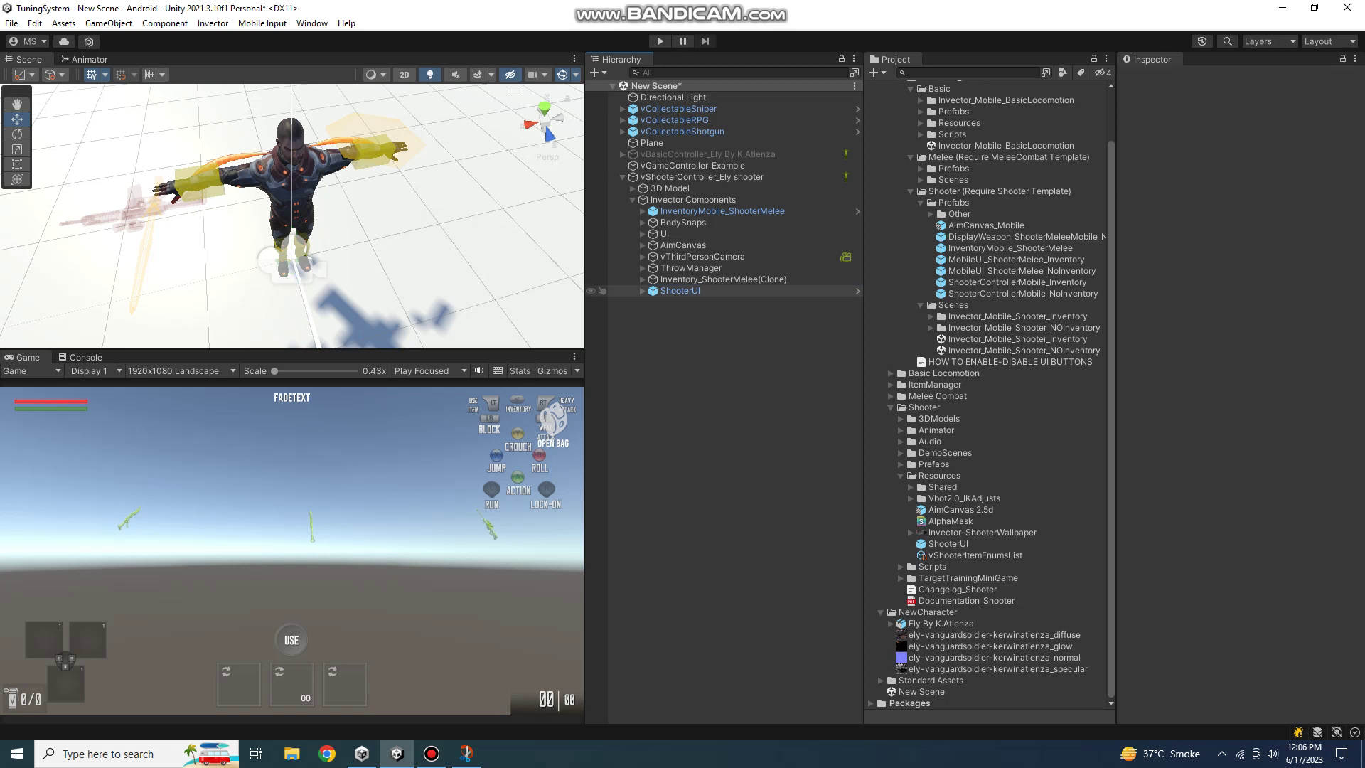
# Expand UI to show its HUD child, then reopen the reference hierarchy snip for comparison.
pyautogui.click(680, 291)
pyautogui.hotkey('ctrl', 'z')
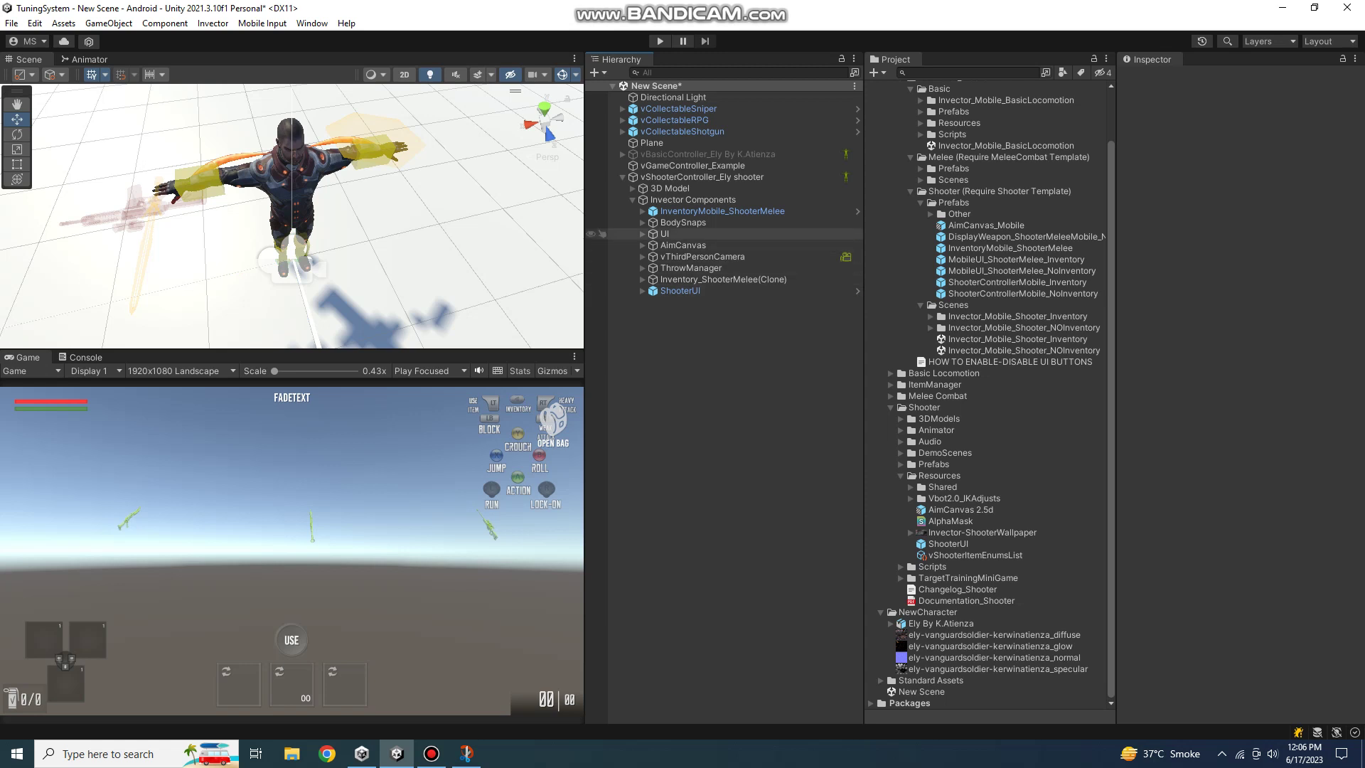
pyautogui.click(643, 234)
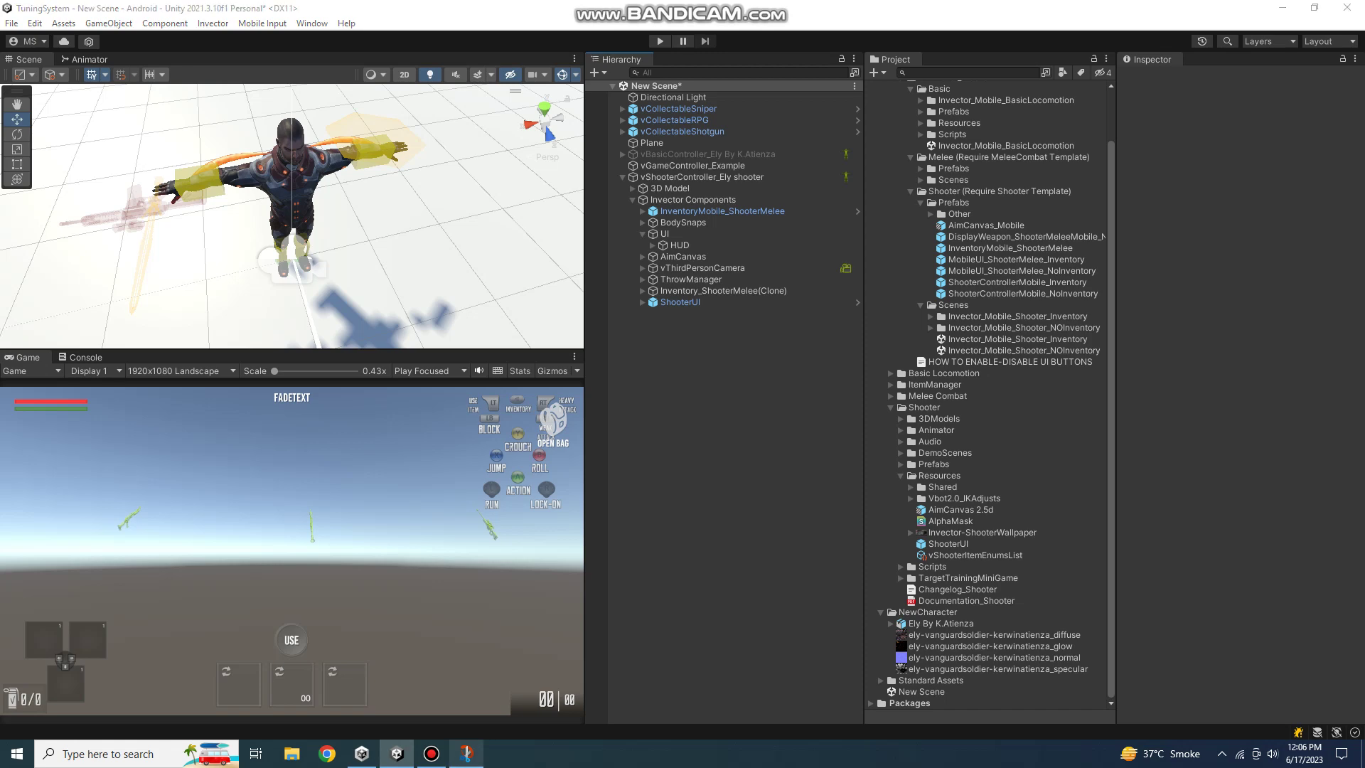
pyautogui.click(467, 753)
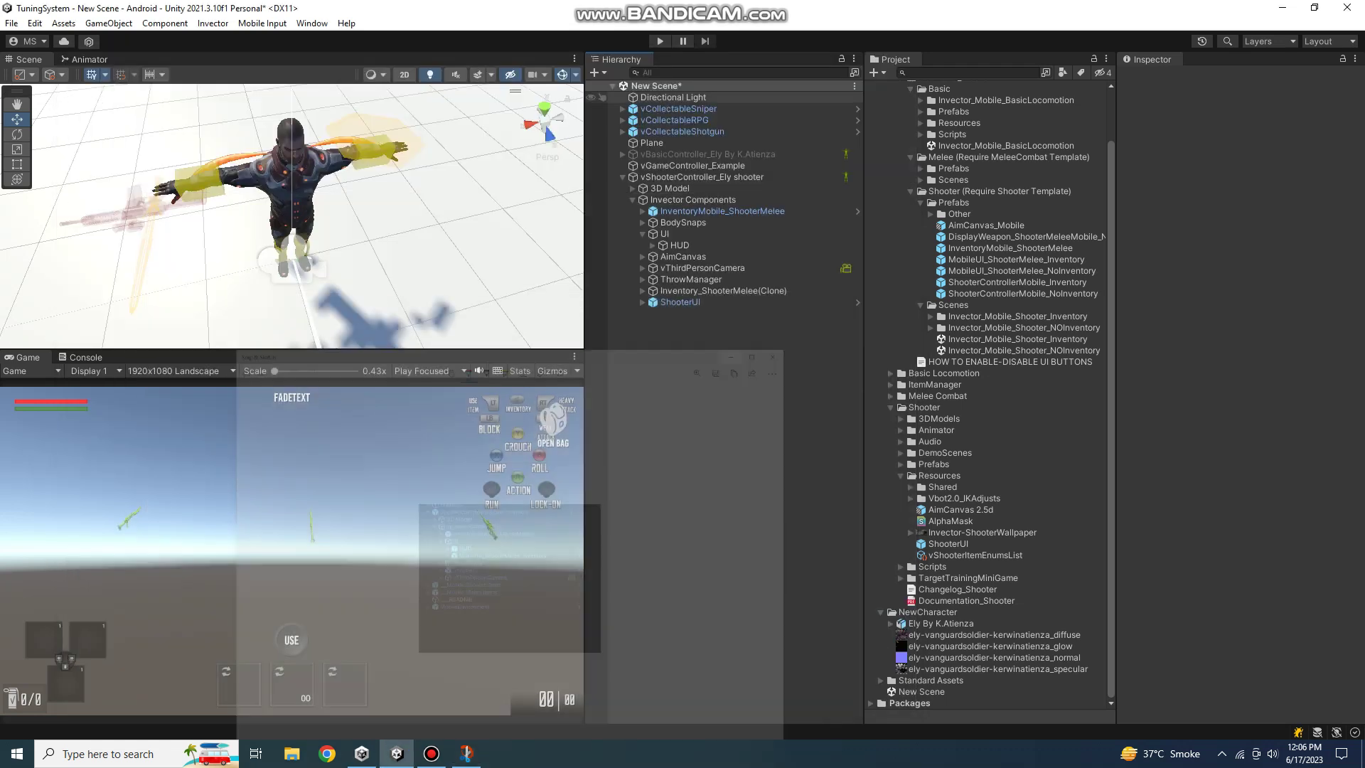
# Hide the reference snip, bring it back briefly to compare, then hide it again.
pyautogui.click(834, 58)
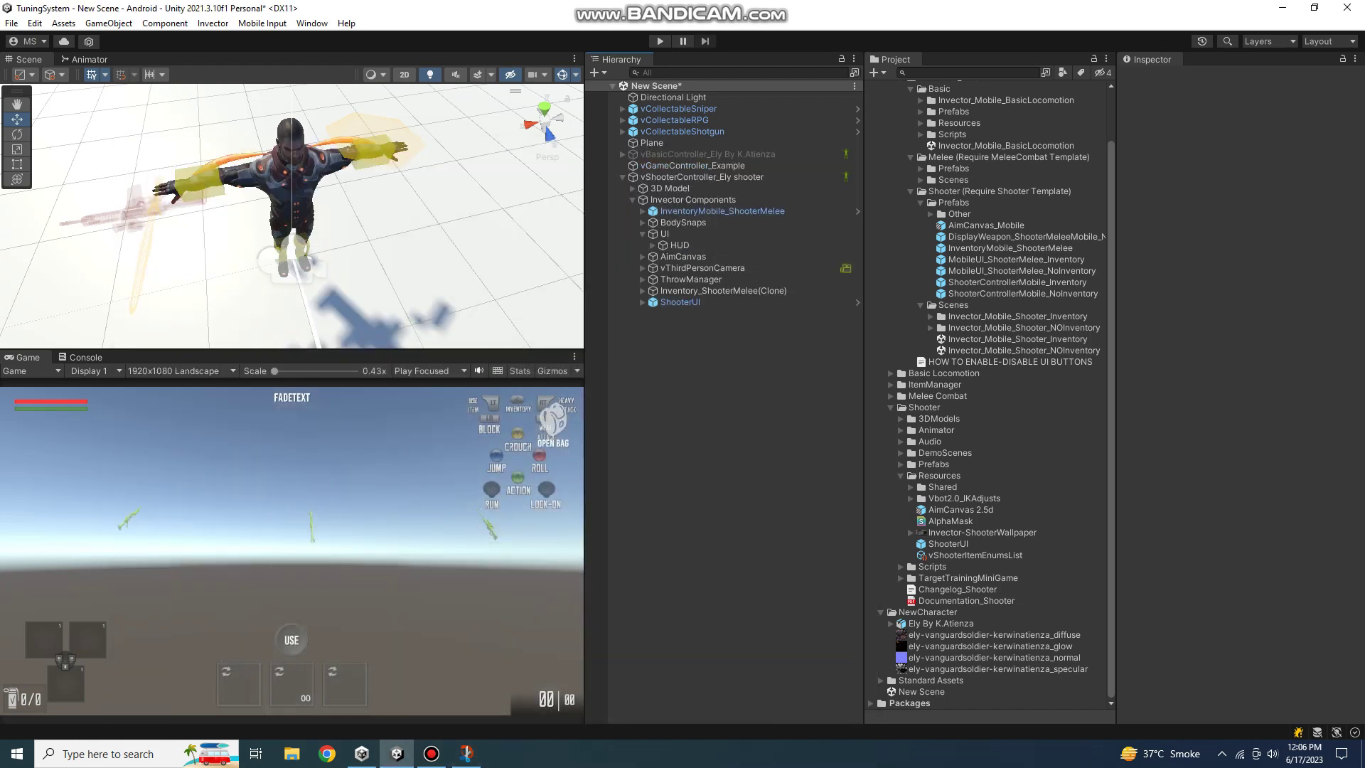
pyautogui.click(467, 754)
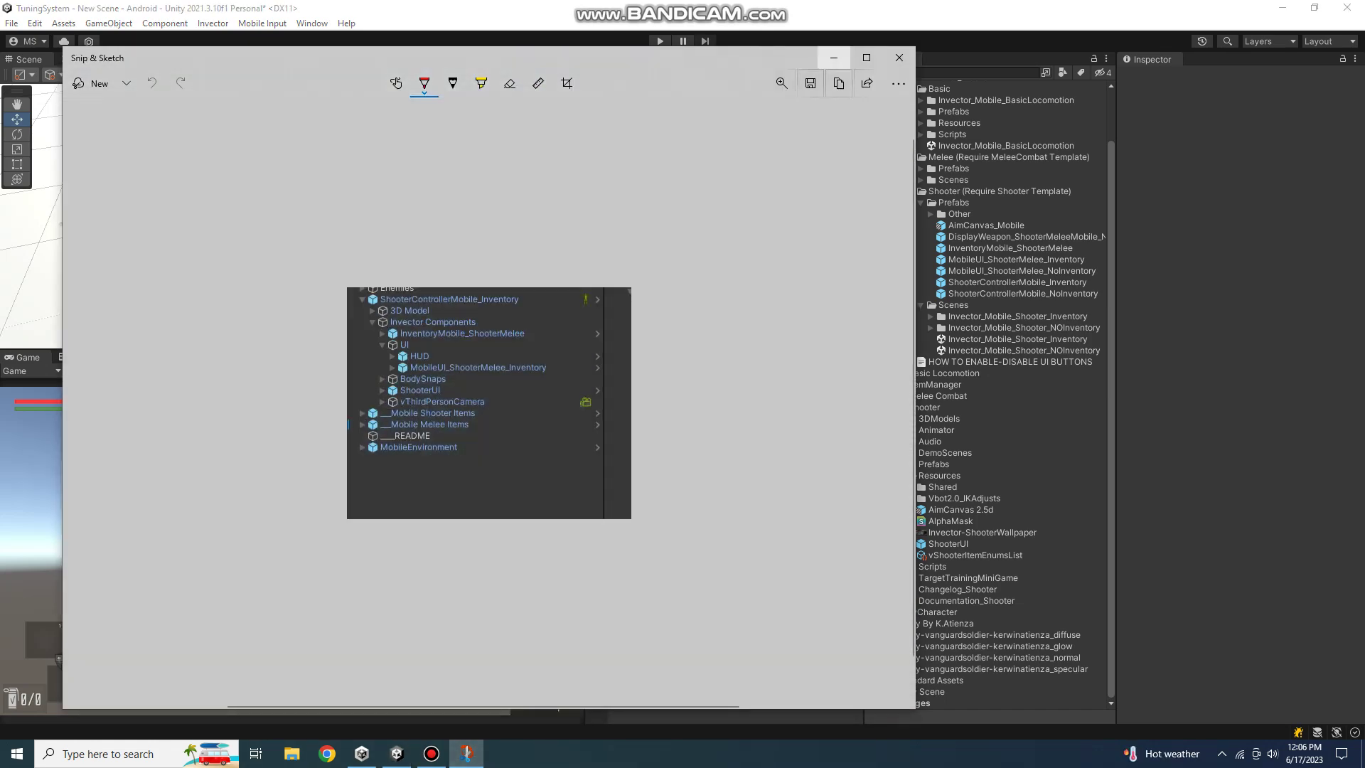
pyautogui.click(834, 58)
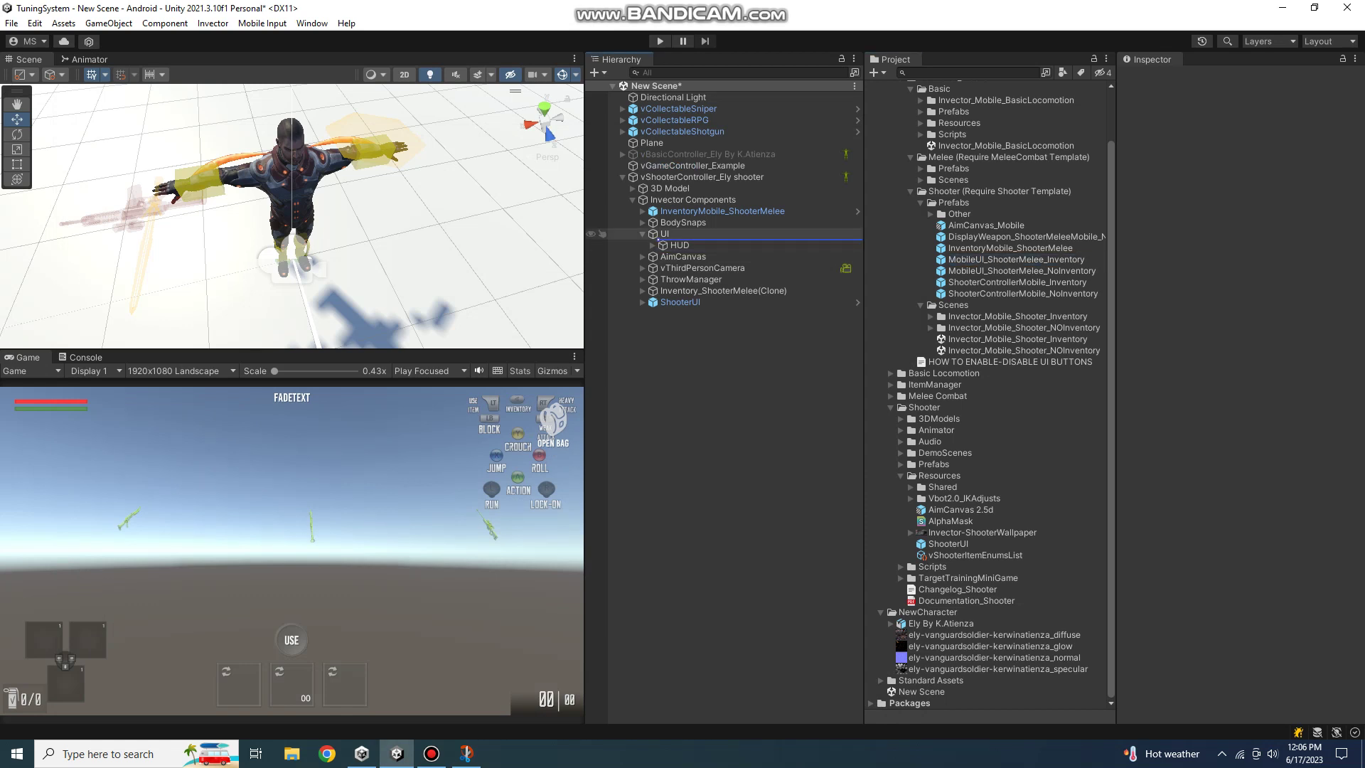
# Add MobileUI_ShooterMelee_Inventory under UI and deactivate the displayControls object inside HUD.
pyautogui.moveTo(1016, 259); pyautogui.dragTo(665, 233)
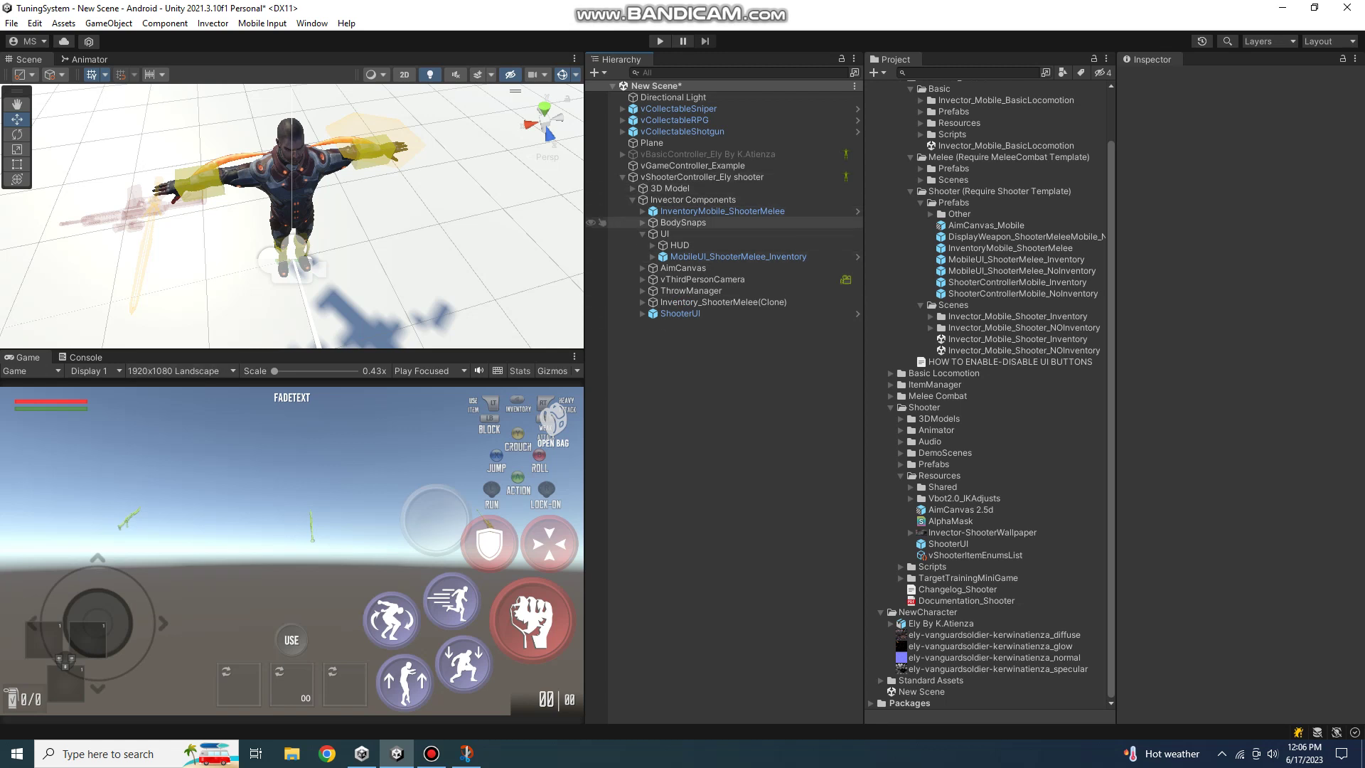
pyautogui.click(653, 245)
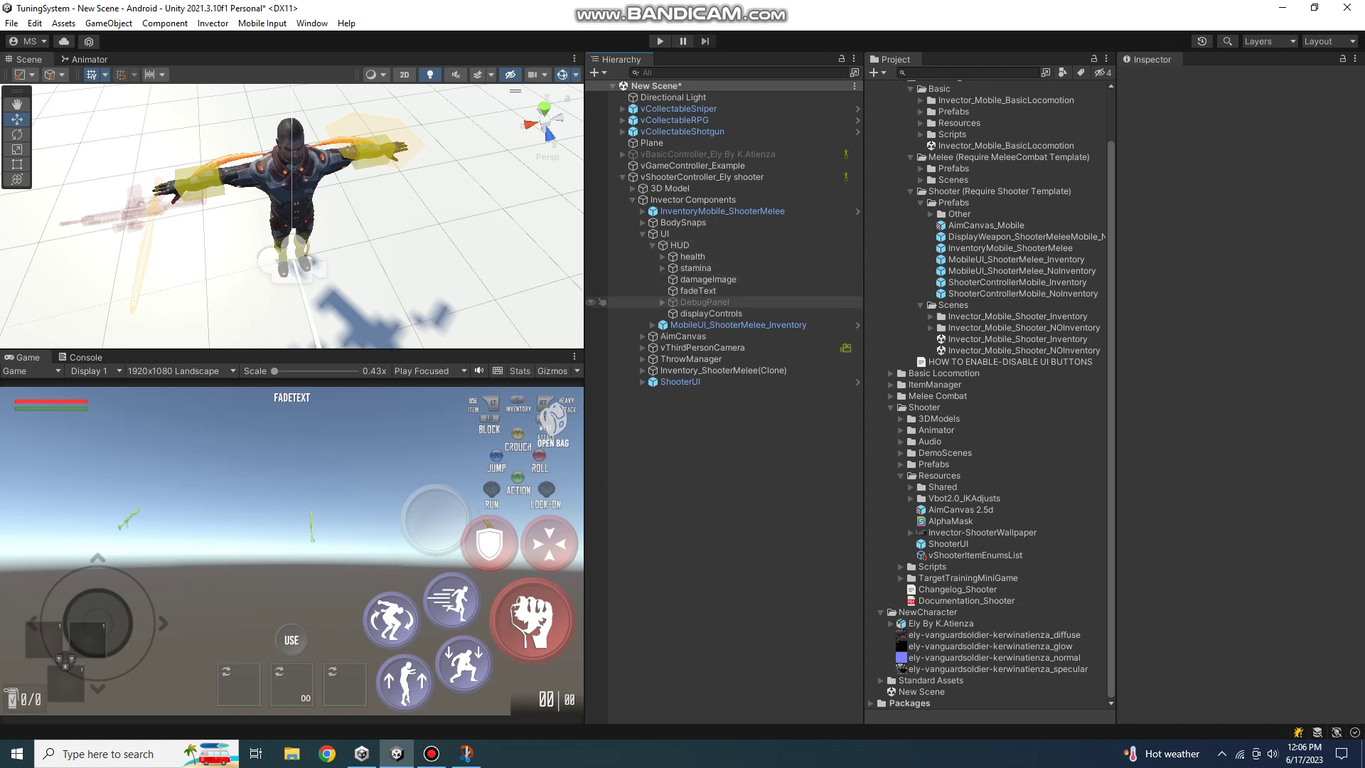
pyautogui.click(711, 314)
pyautogui.click(1155, 78)
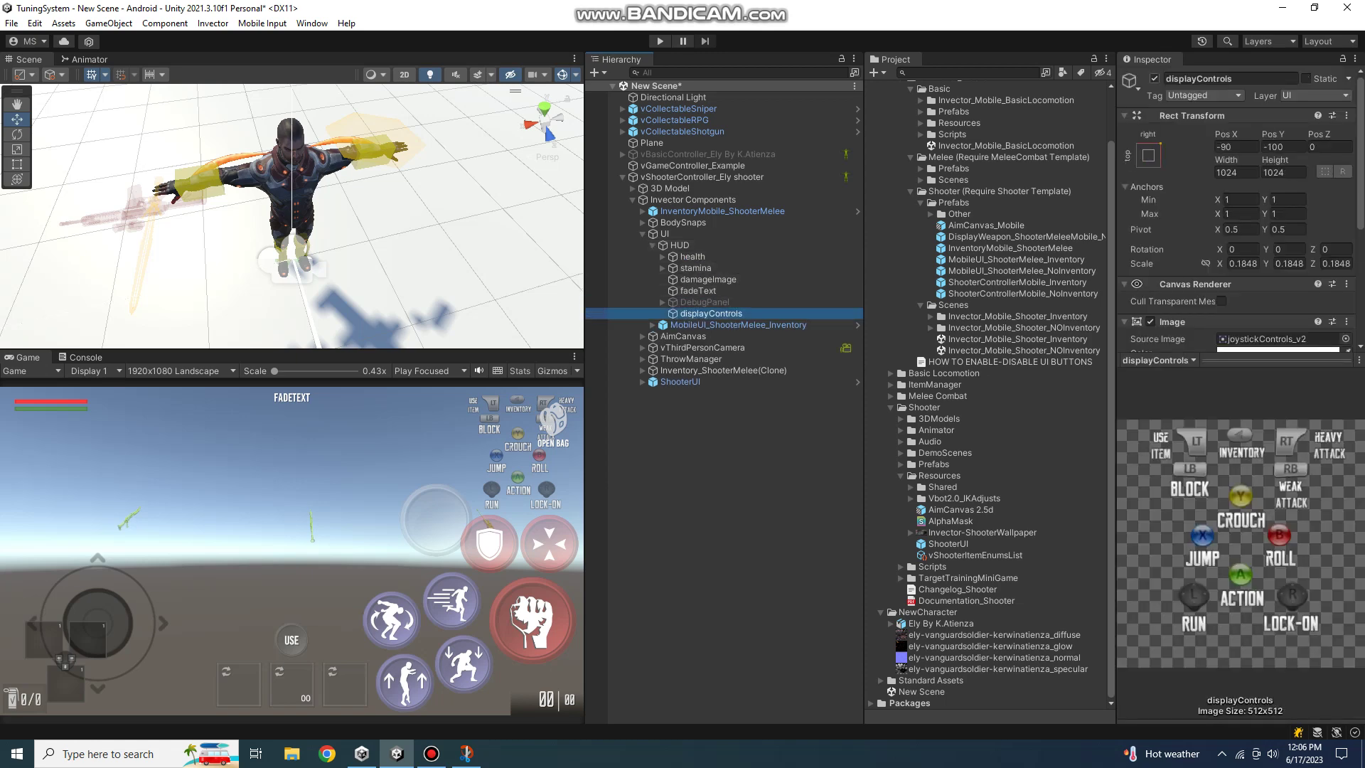
pyautogui.click(711, 534)
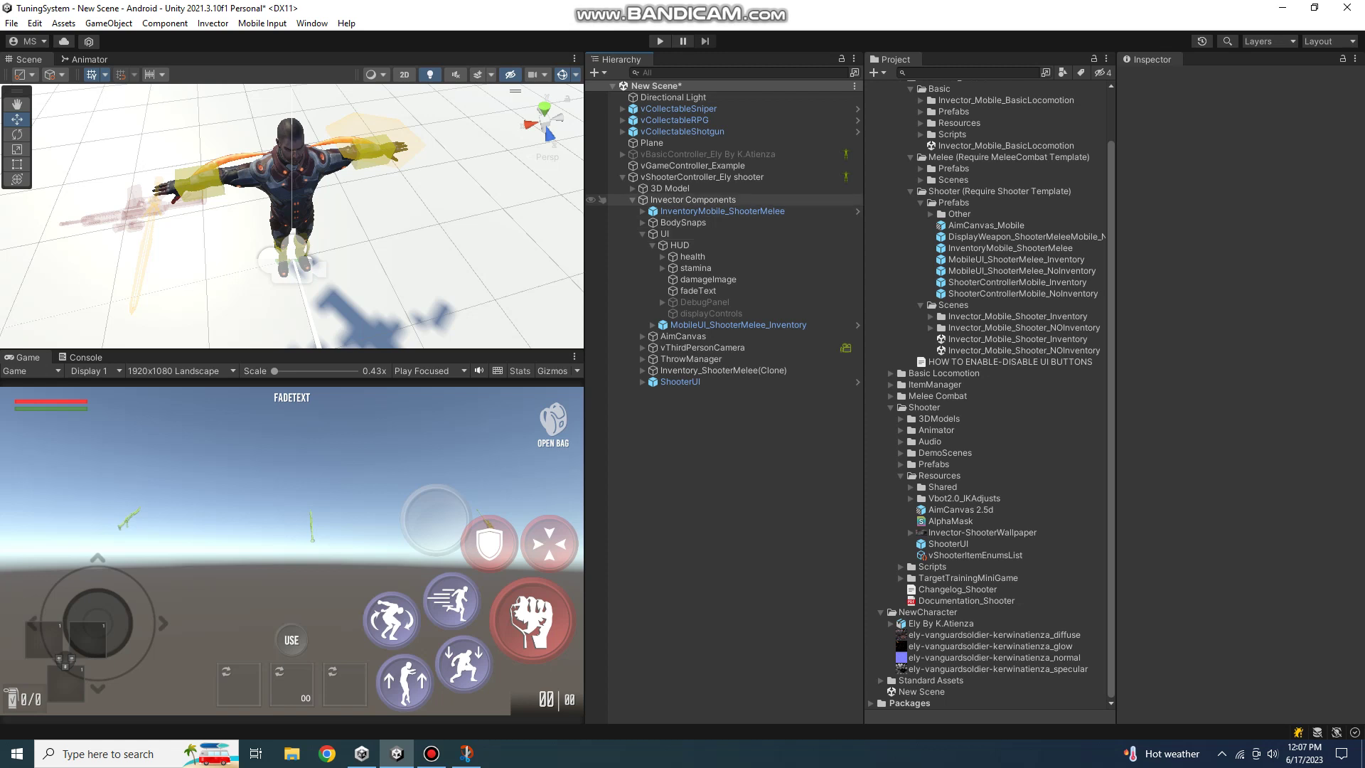
# Set the UI canvas's Scale With Screen Size reference resolution to 1920×1080.
pyautogui.click(665, 233)
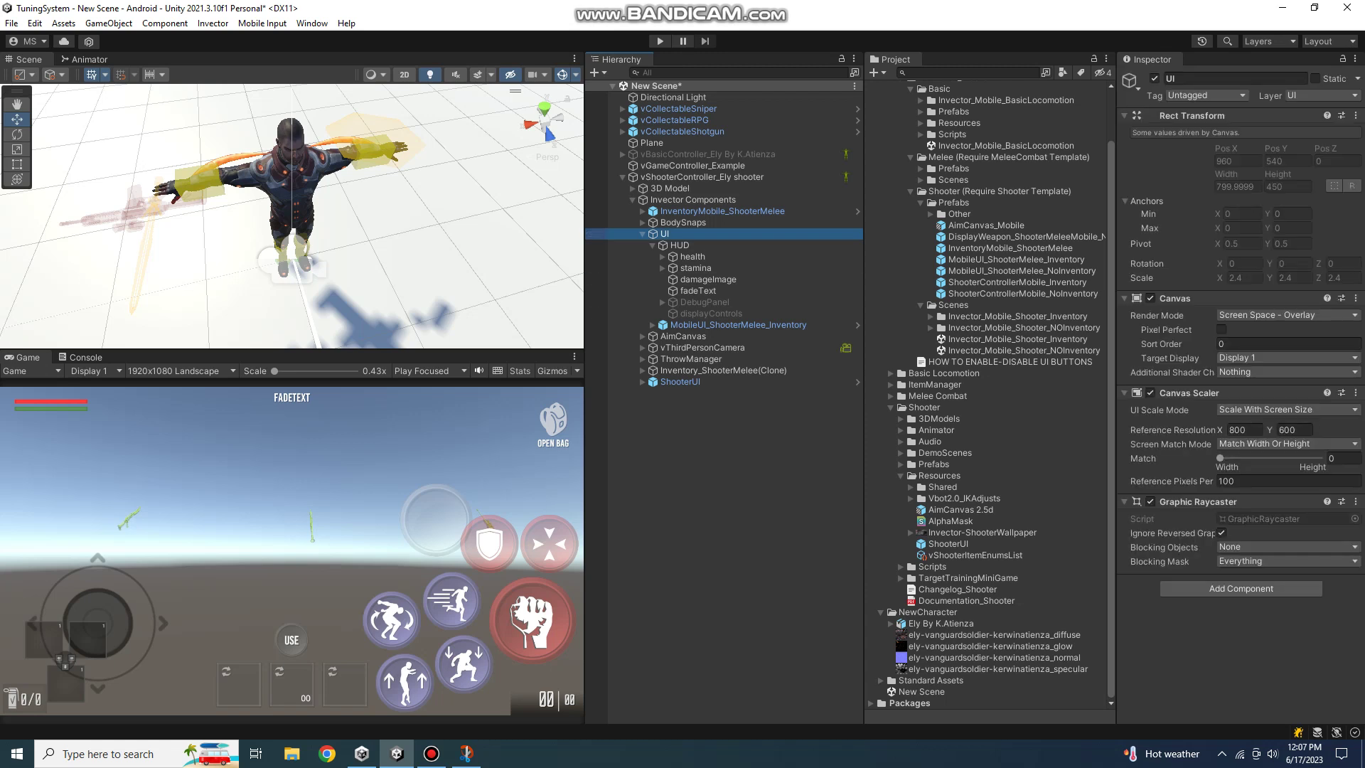
pyautogui.click(1287, 409)
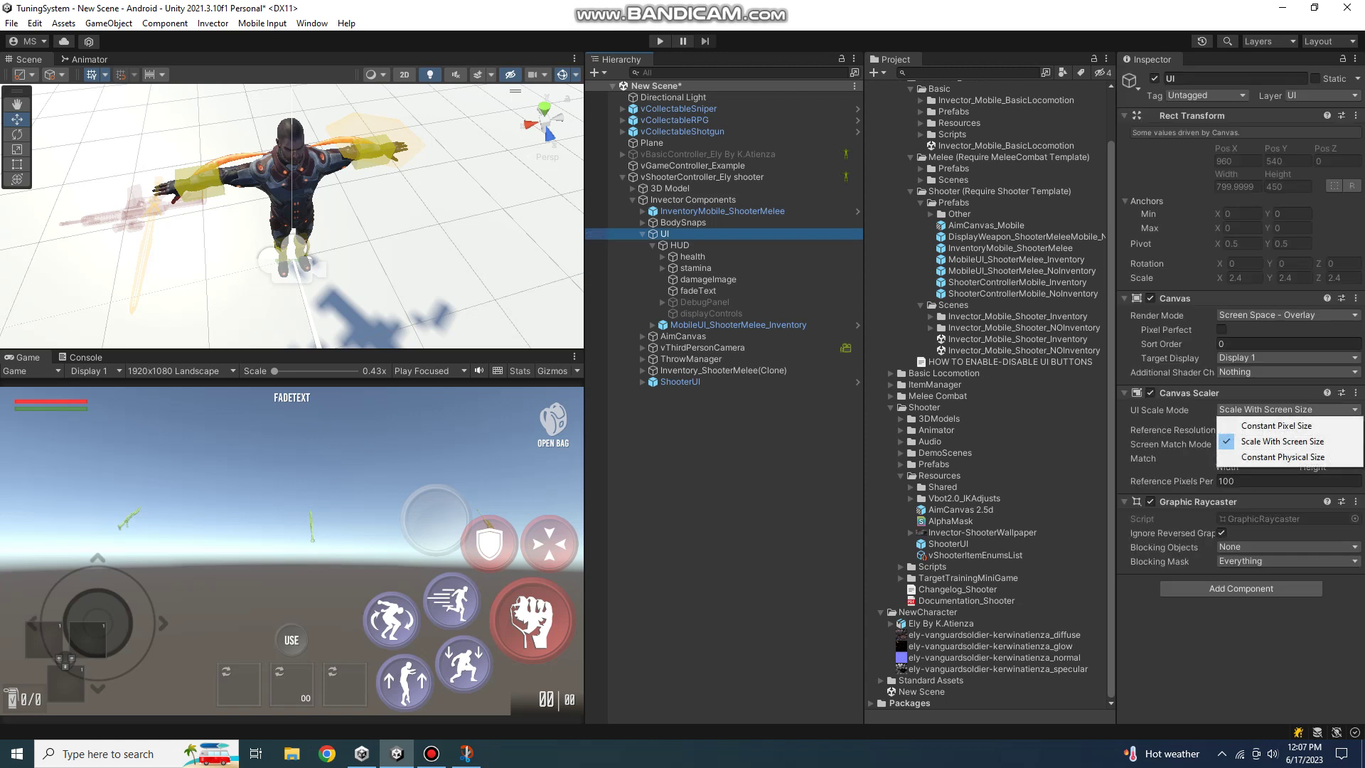
pyautogui.click(1277, 441)
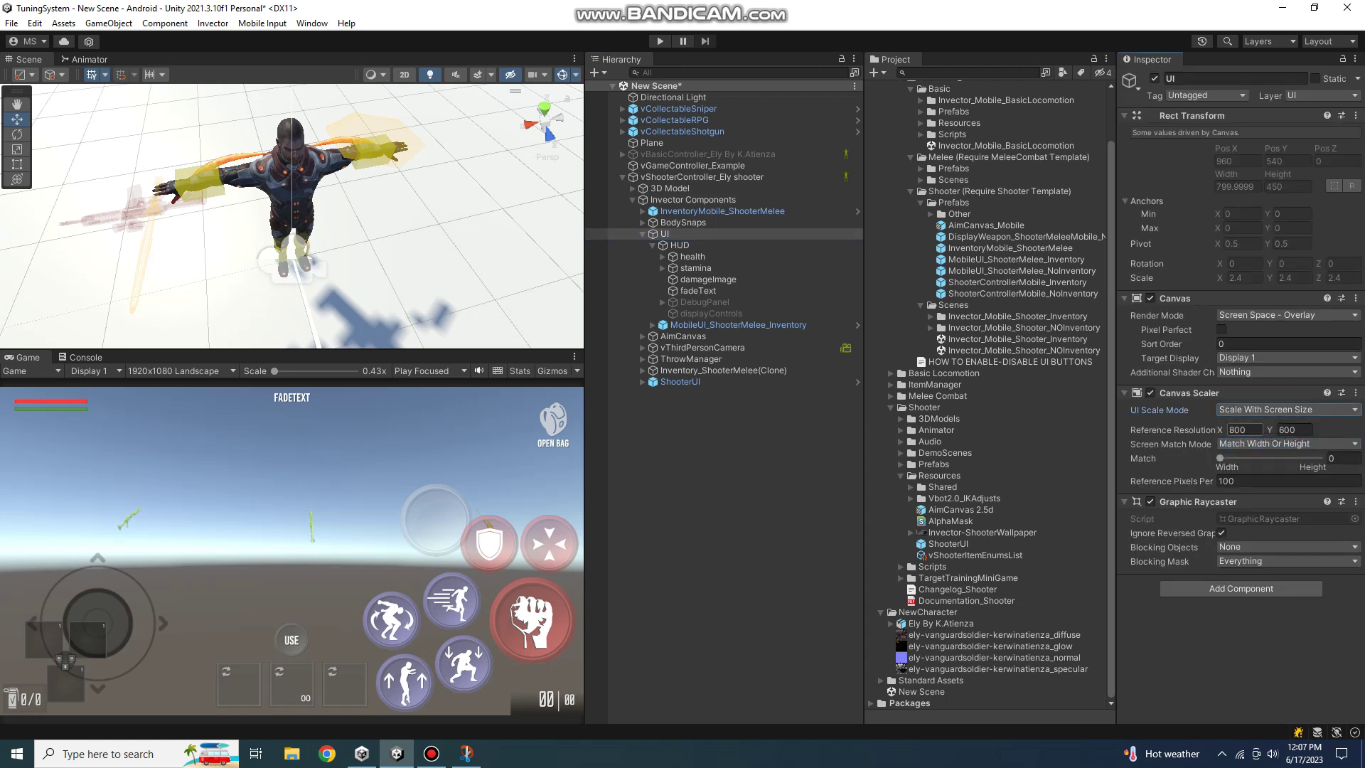
pyautogui.click(1237, 430)
pyautogui.write('1')
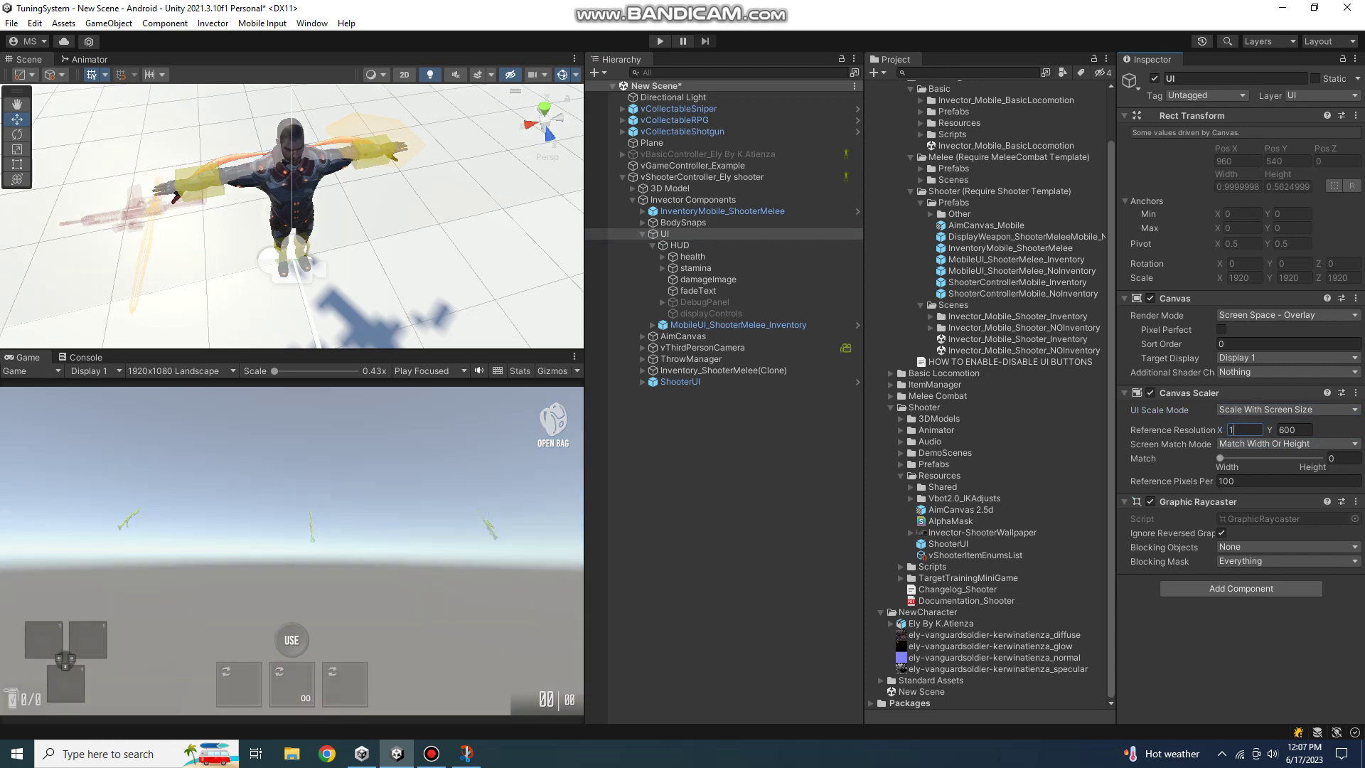
pyautogui.write('920')
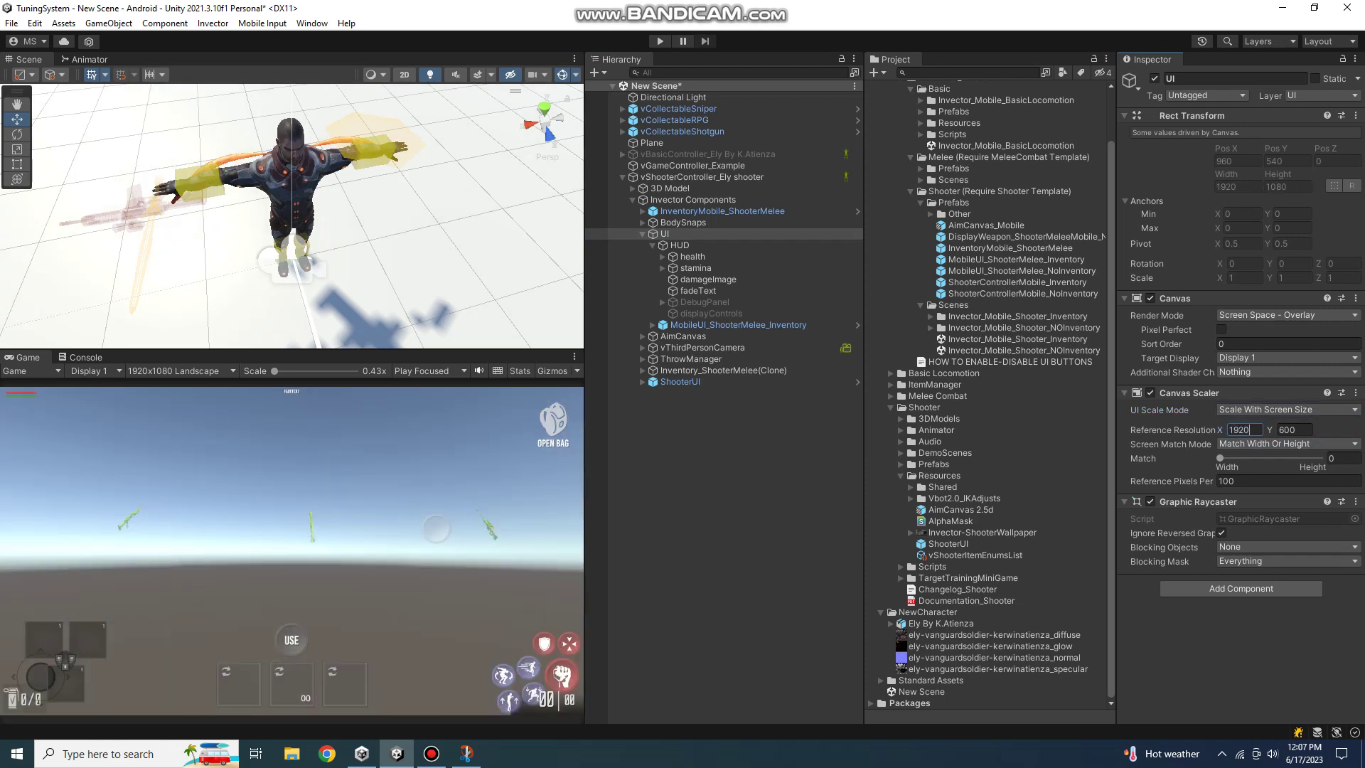
pyautogui.press('Tab')
pyautogui.write('10')
pyautogui.write('80')
# Revert the reference resolution to 800×600 and save the scene.
pyautogui.hotkey('ctrl', 'z')
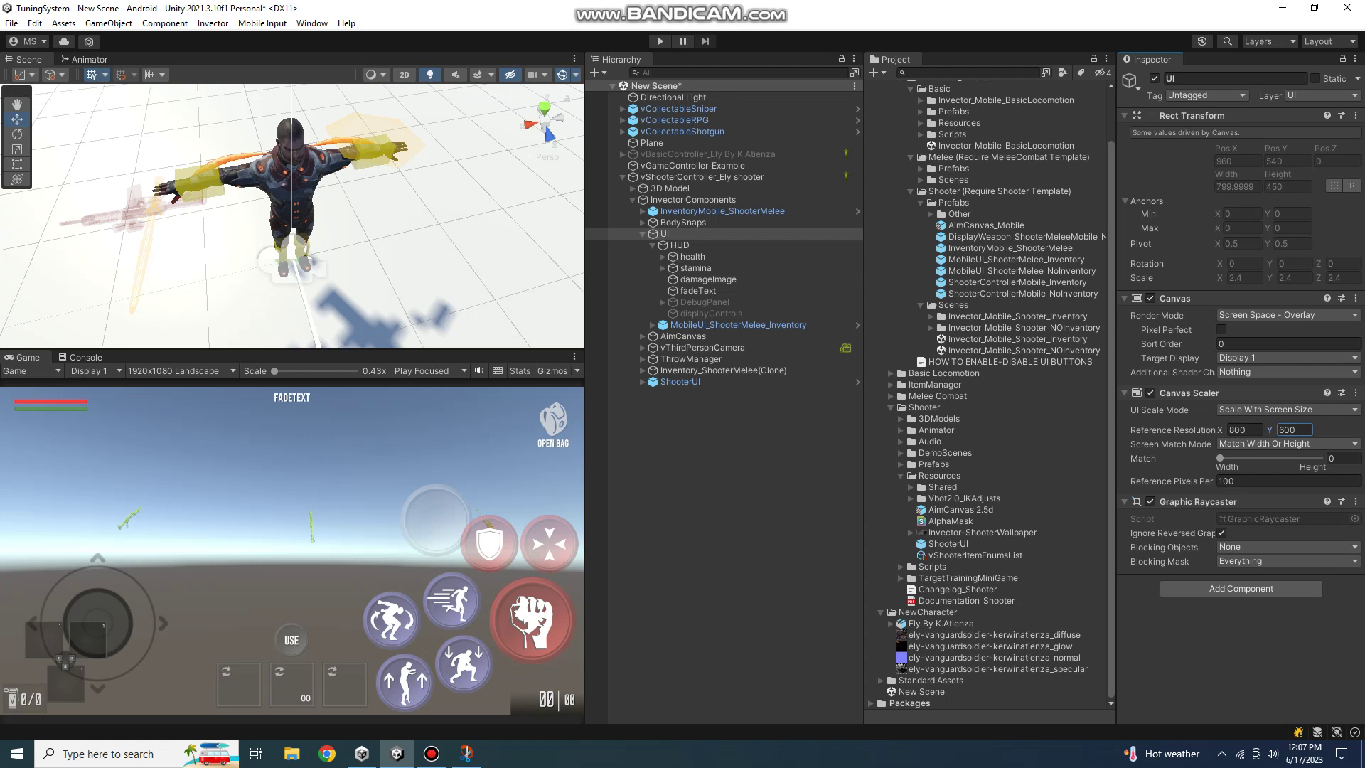
pyautogui.hotkey('shift', 'd')
pyautogui.hotkey('ctrl', 's')
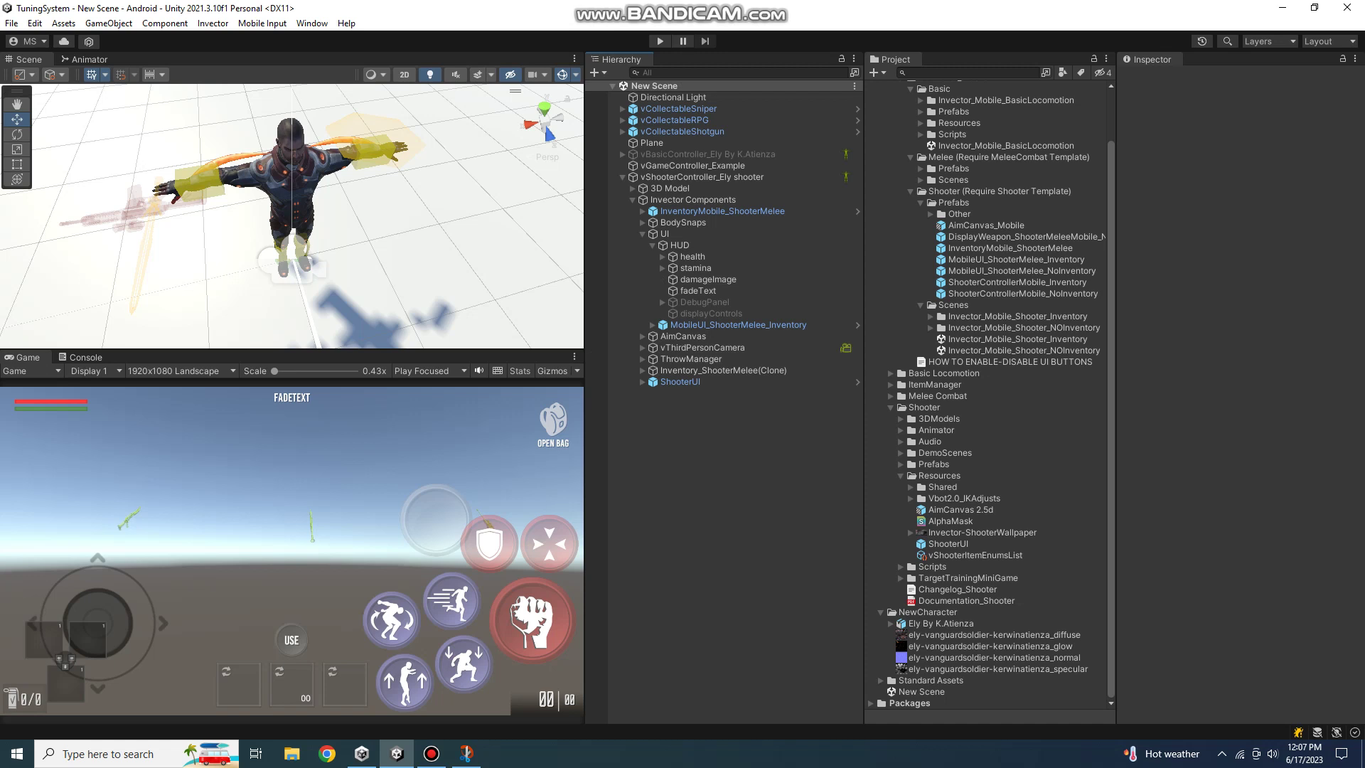
# Play the scene, clear the Console errors, and walk the character right with the touch joystick.
pyautogui.hotkey('ctrl', 'p')
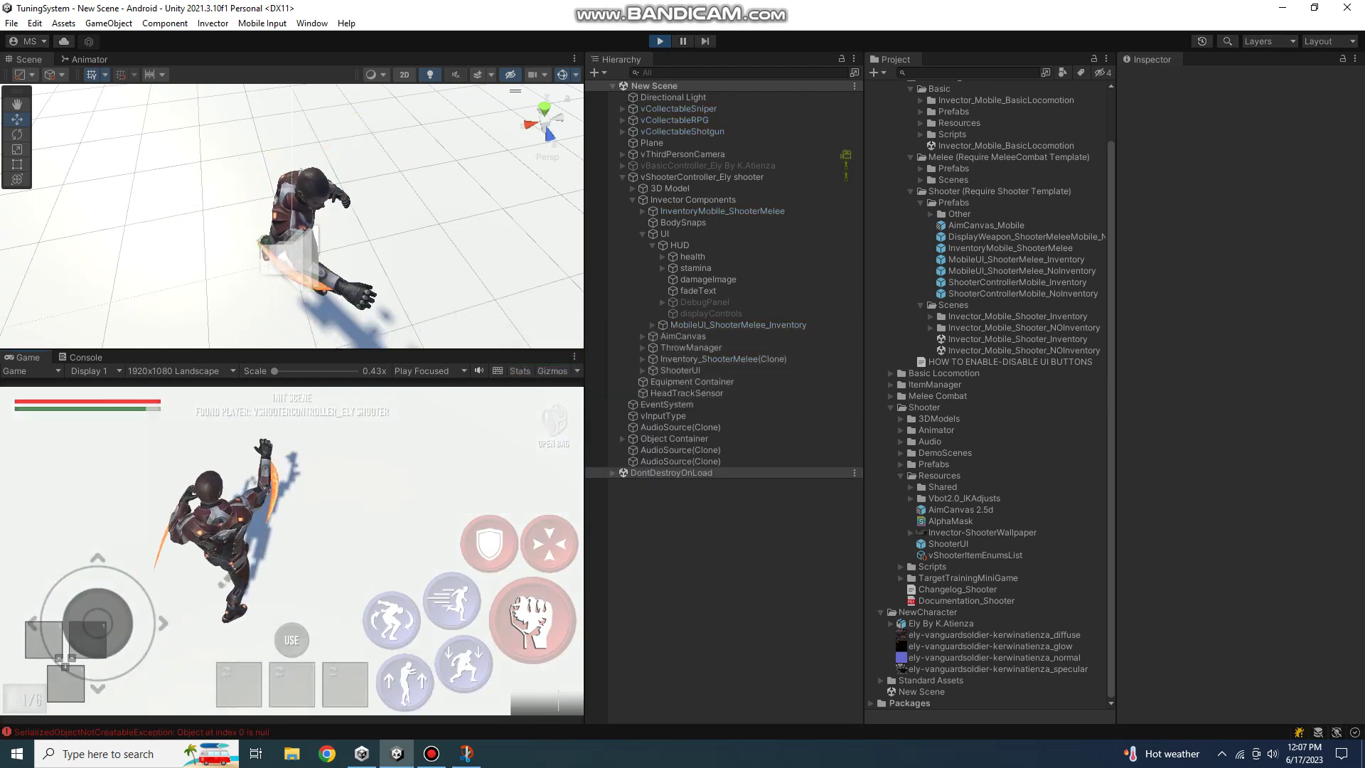
pyautogui.hotkey('ctrl', 'shift', 'c')
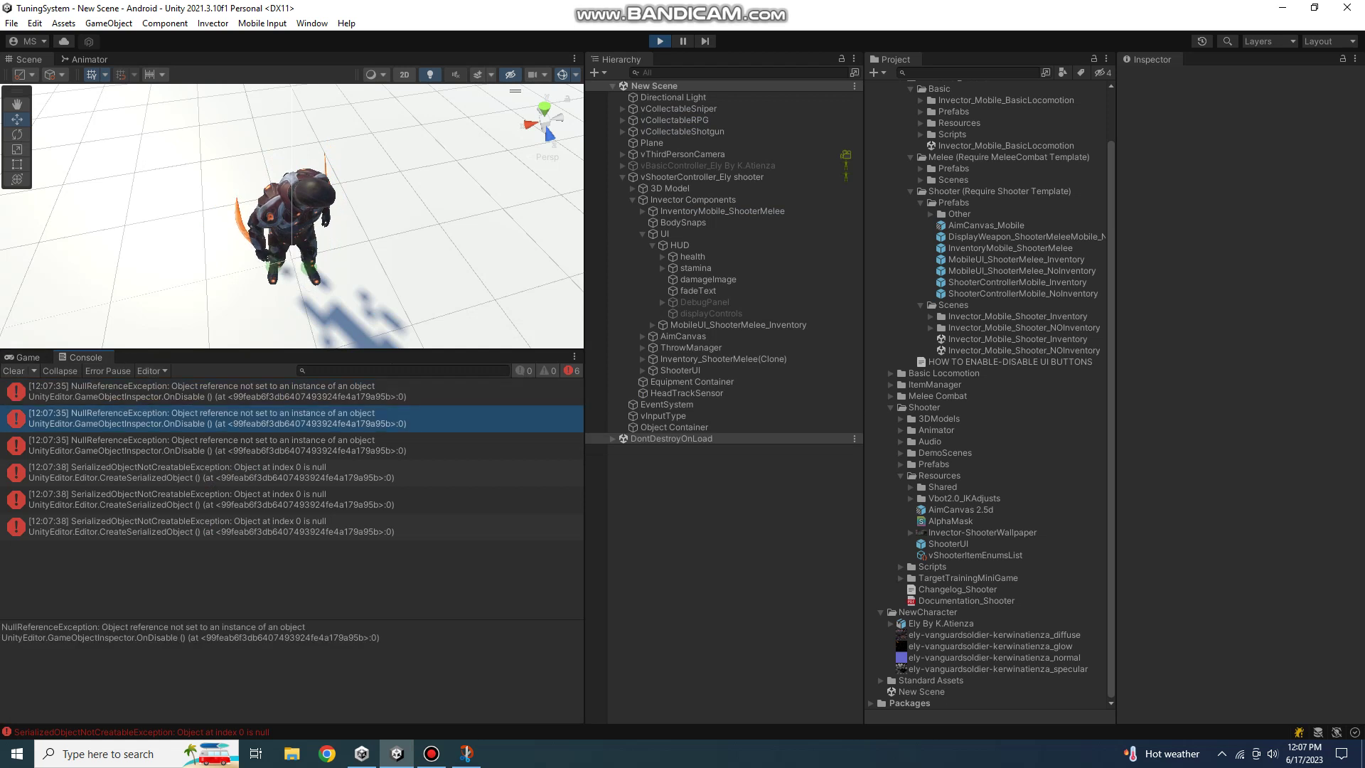
pyautogui.click(14, 370)
pyautogui.hotkey('ctrl', '2')
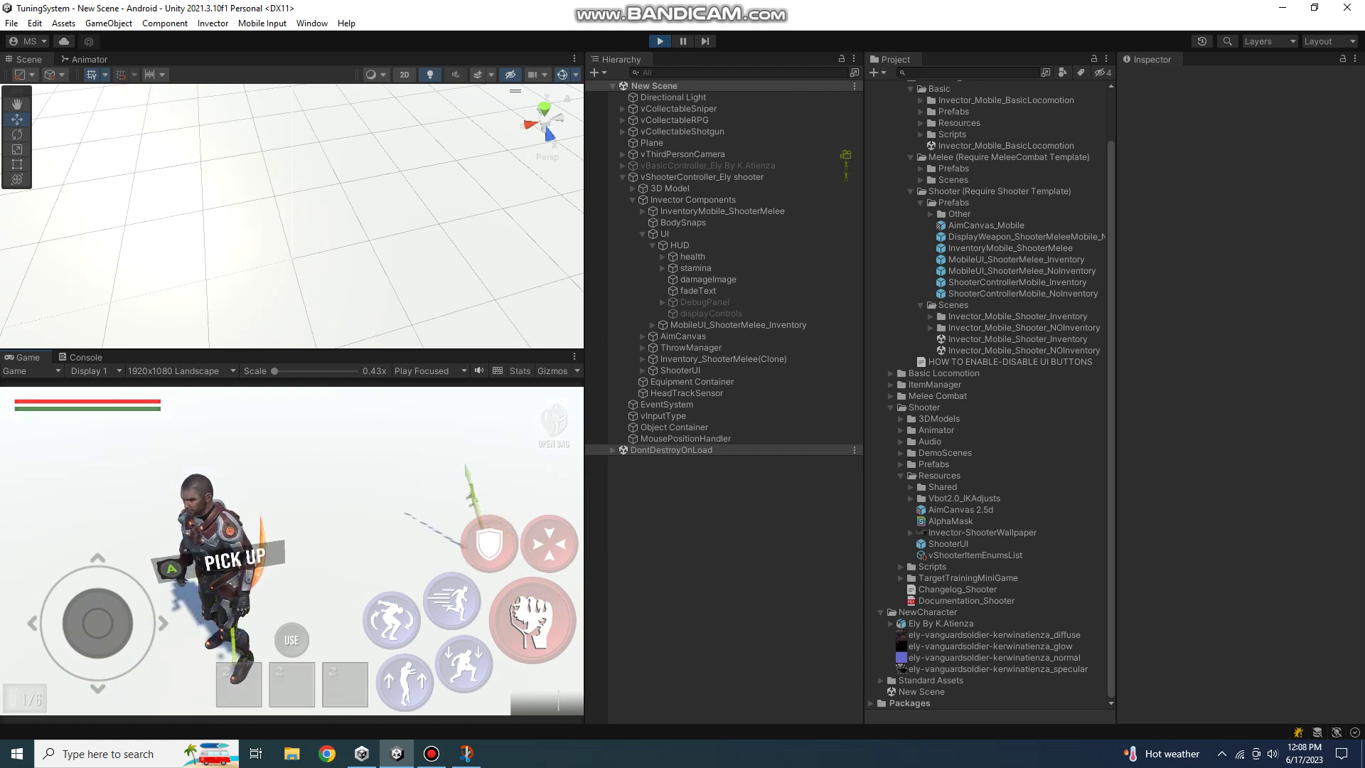
pyautogui.moveTo(98, 624)
pyautogui.mouseDown()
pyautogui.moveTo(149, 610)
pyautogui.moveTo(118, 592)
pyautogui.moveTo(98, 624)
pyautogui.mouseUp()
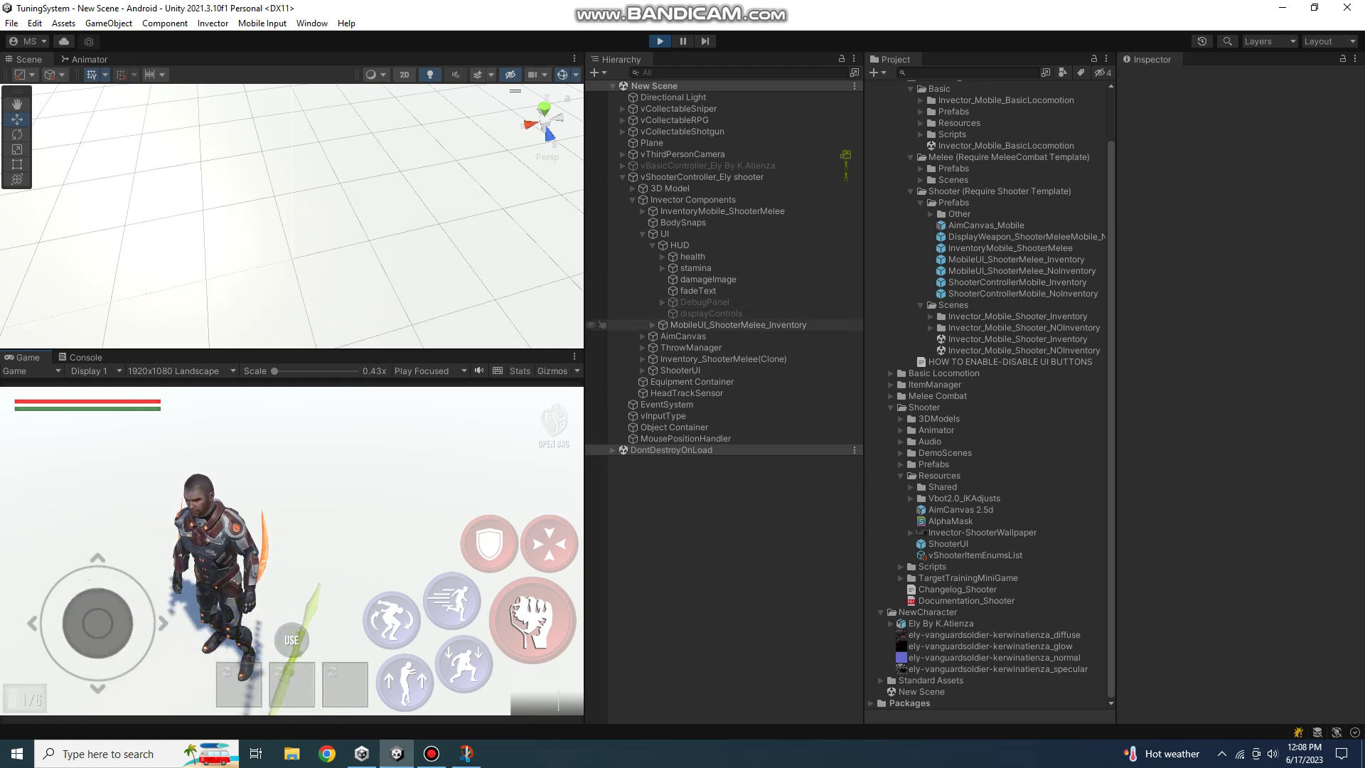
# Expand the mobile UI buttons, AimCanvas and ShooterUI, inspect AimCanvas's vControlAimCanvas, then stop playing.
pyautogui.click(652, 325)
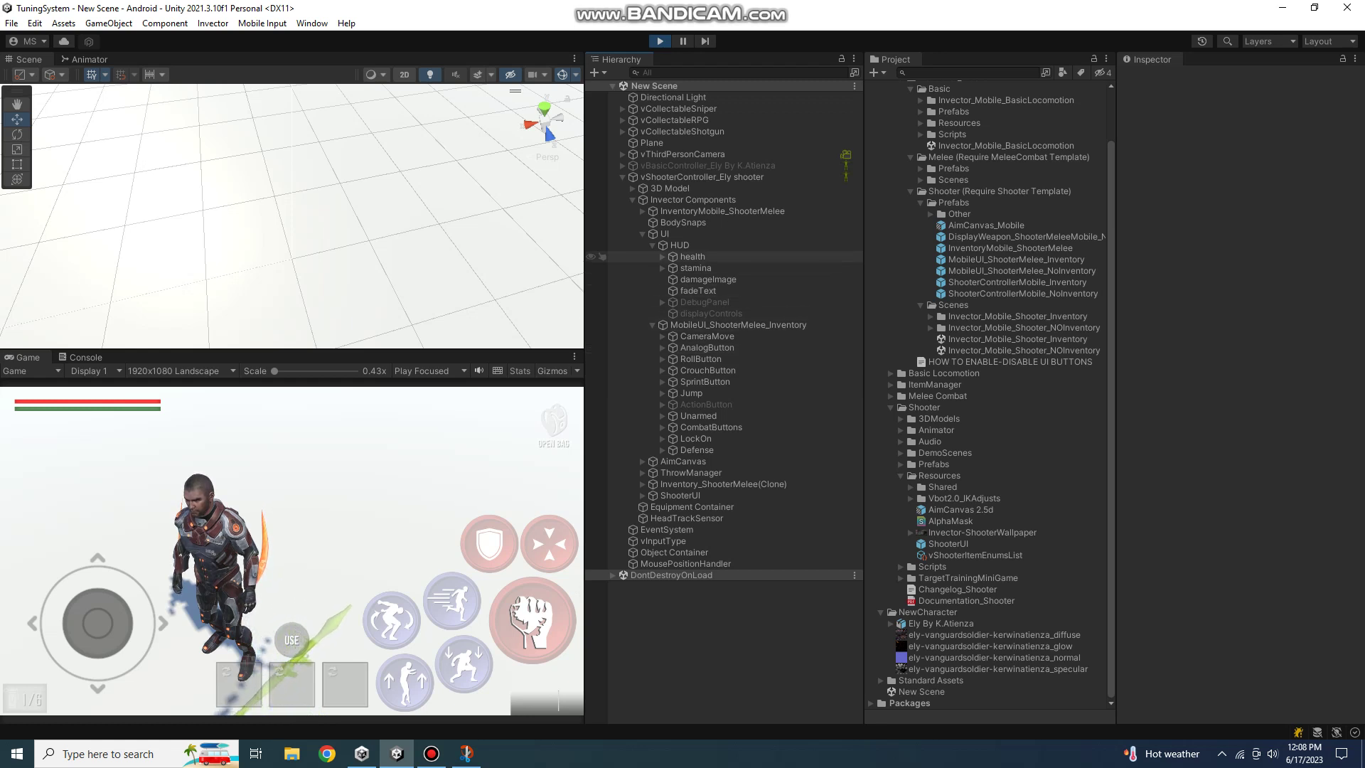
pyautogui.click(652, 246)
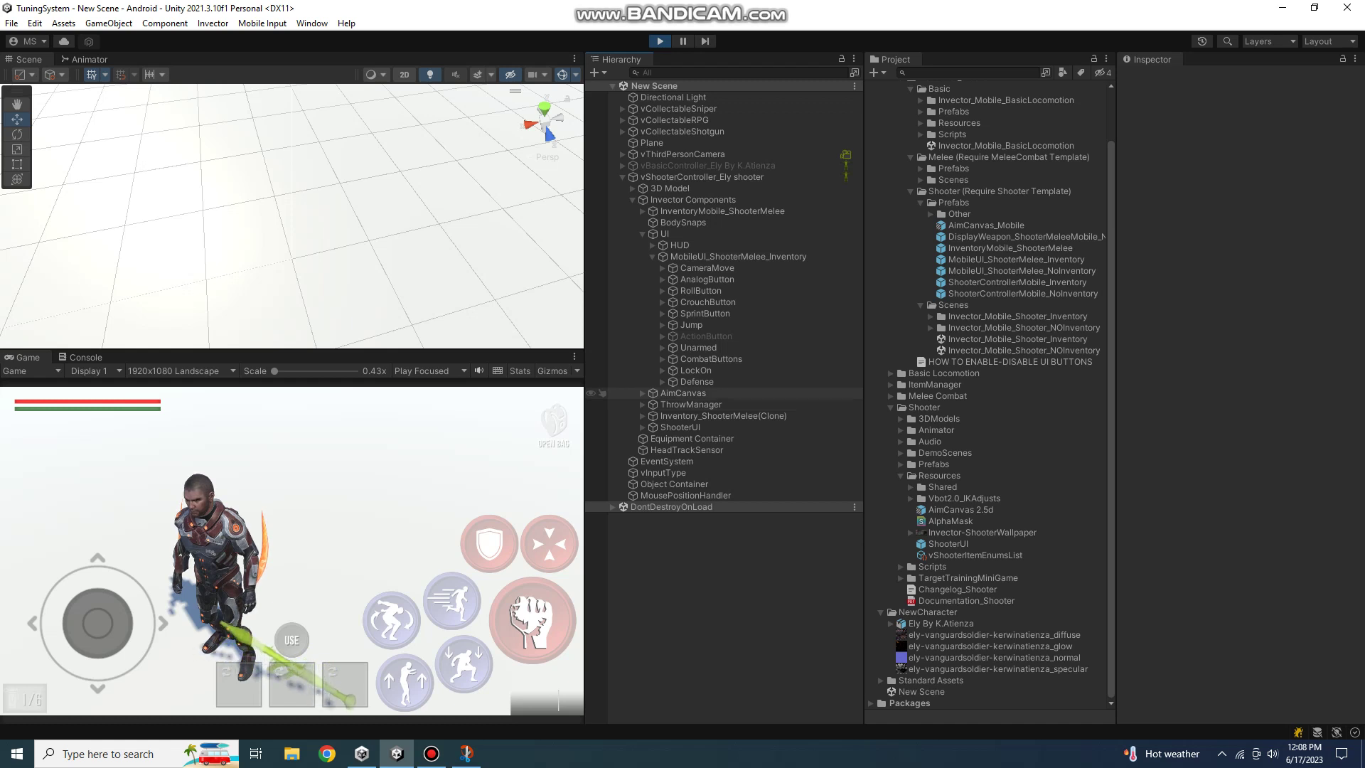
pyautogui.click(642, 394)
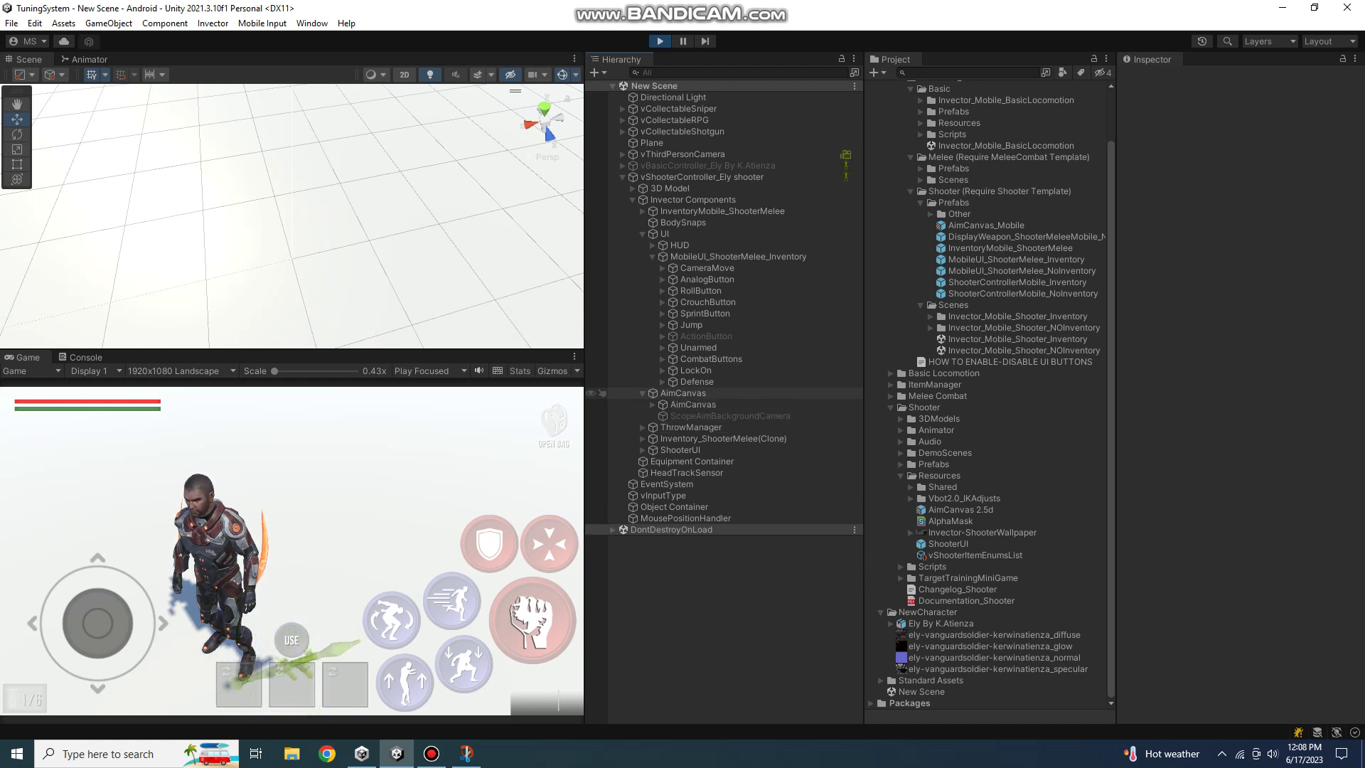
pyautogui.click(643, 450)
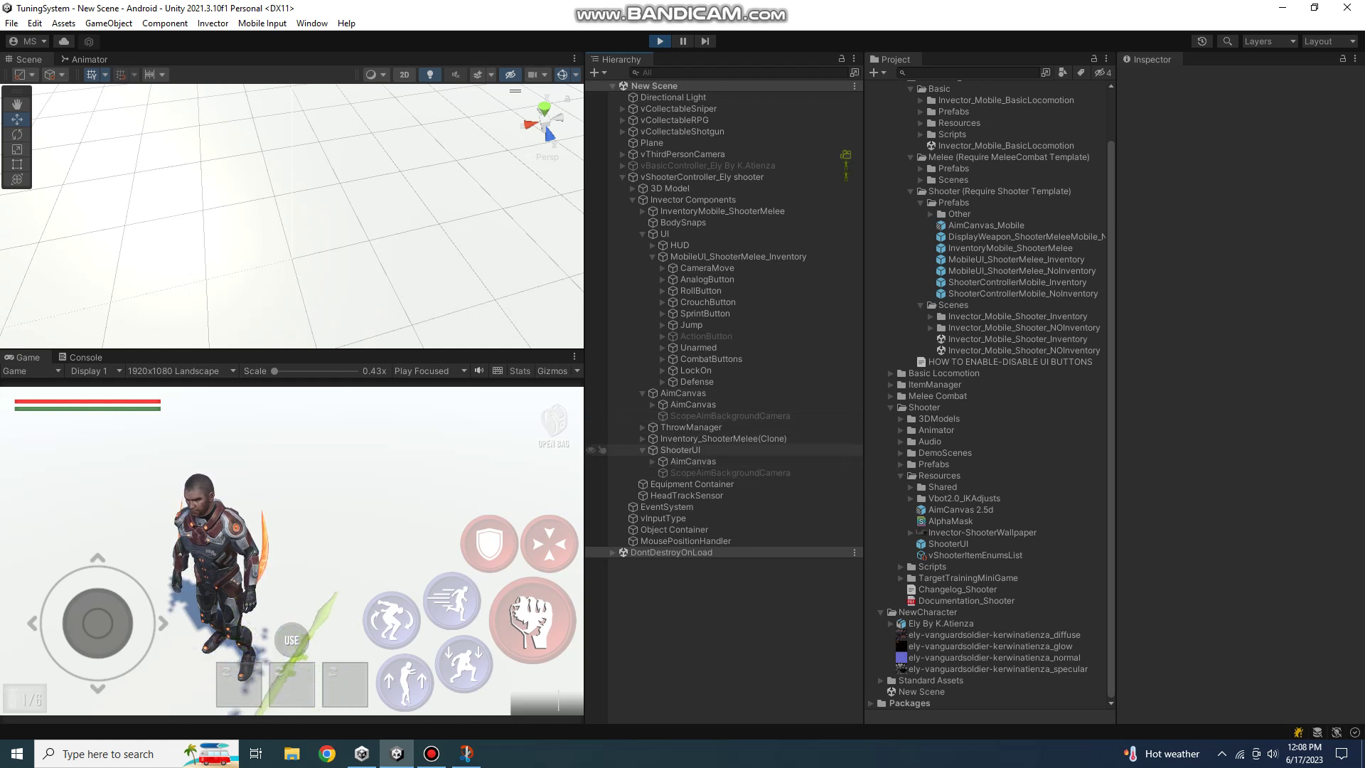
pyautogui.click(683, 393)
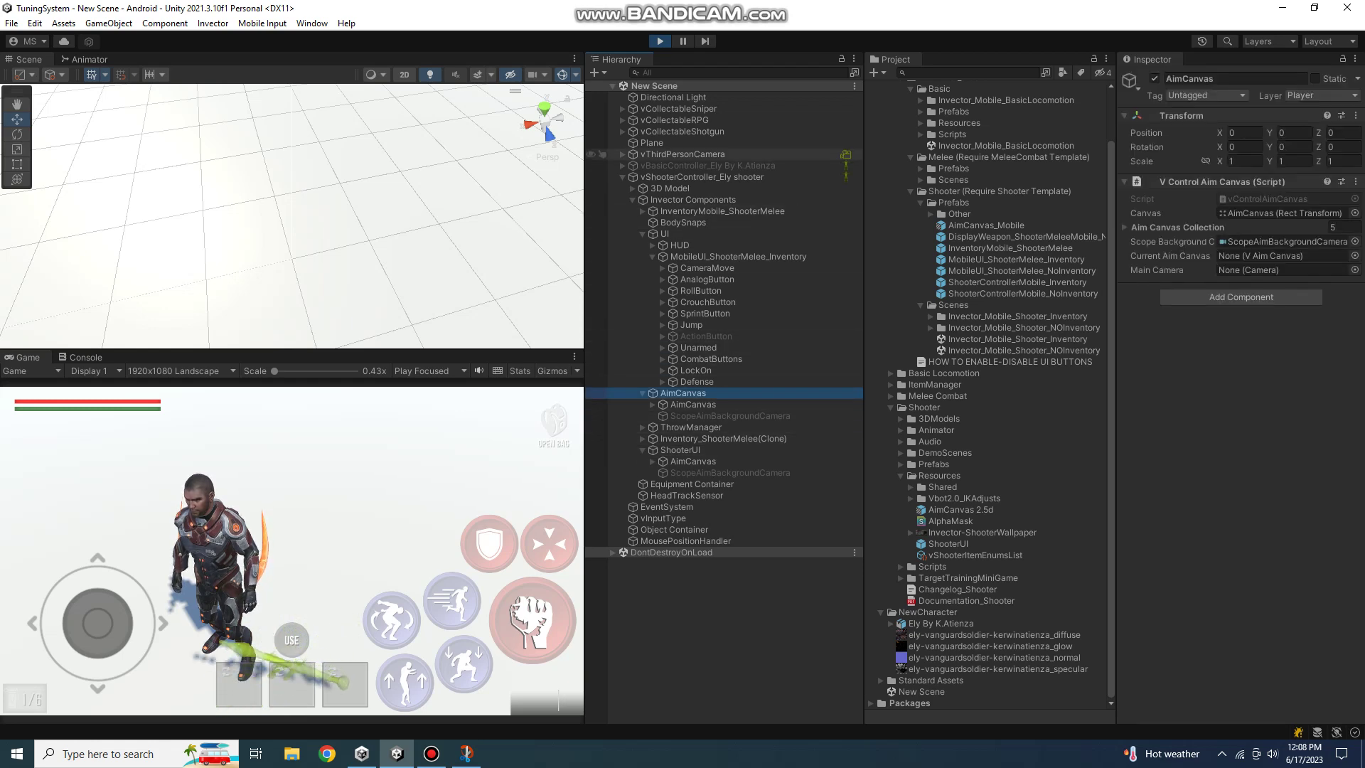
pyautogui.click(660, 40)
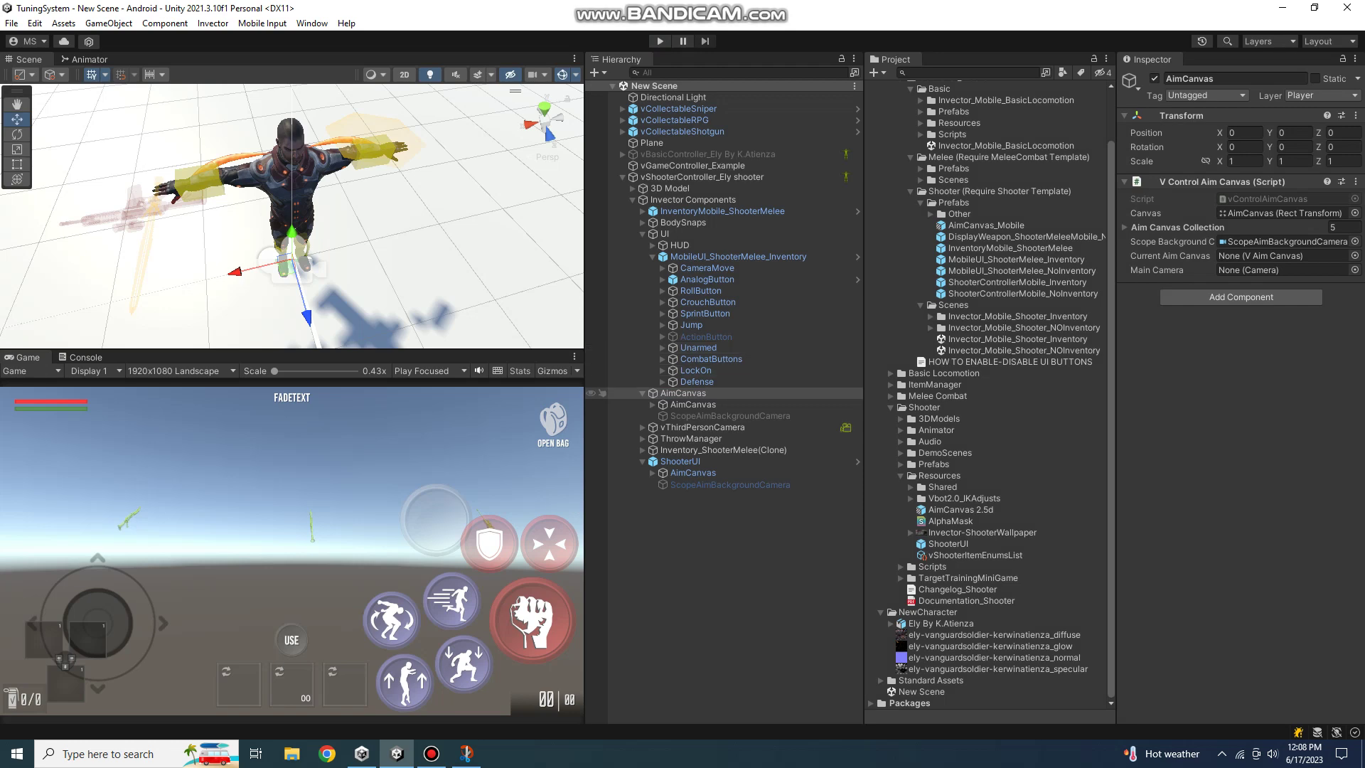
# Collapse AimCanvas and the mobile UI group, check vThirdPersonCamera, and try deactivating AimCanvas, then undo it.
pyautogui.click(682, 394)
pyautogui.click(643, 393)
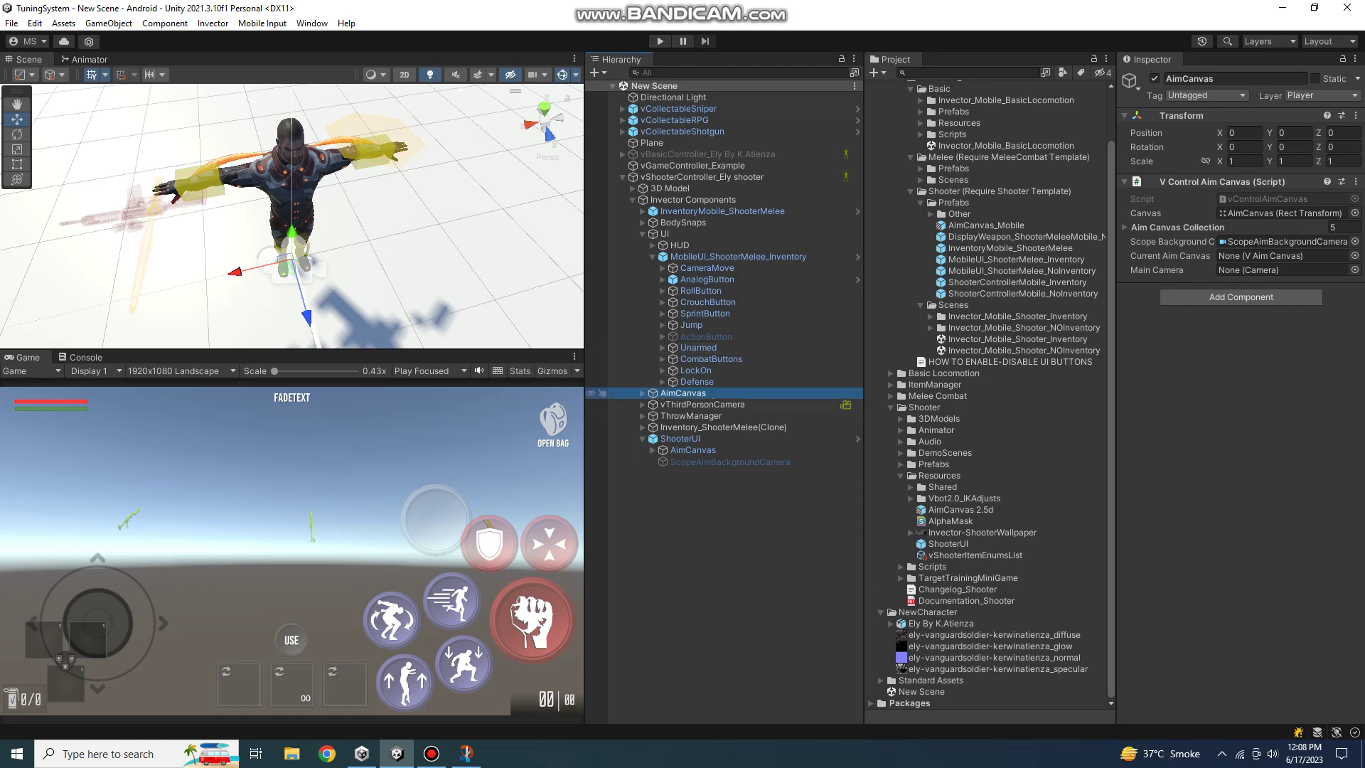
pyautogui.click(703, 405)
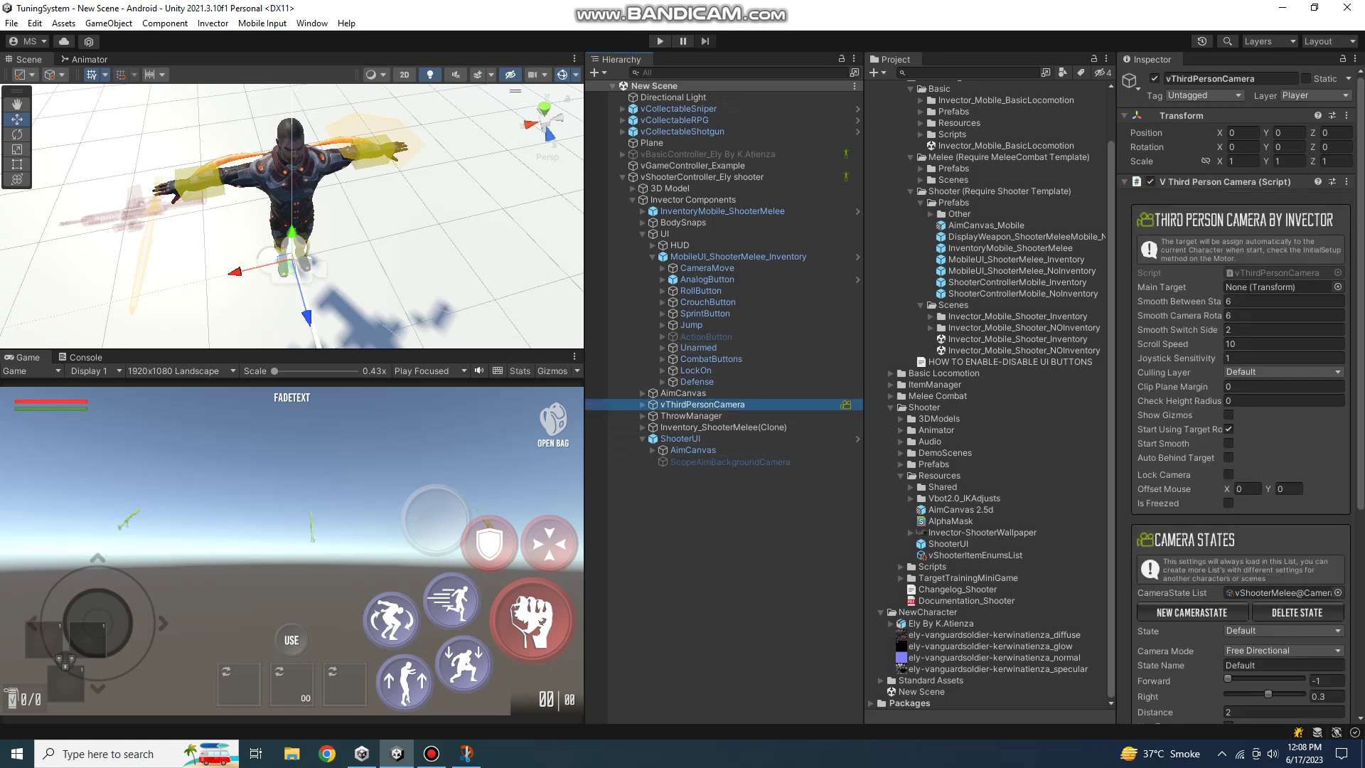
pyautogui.click(711, 497)
pyautogui.click(653, 256)
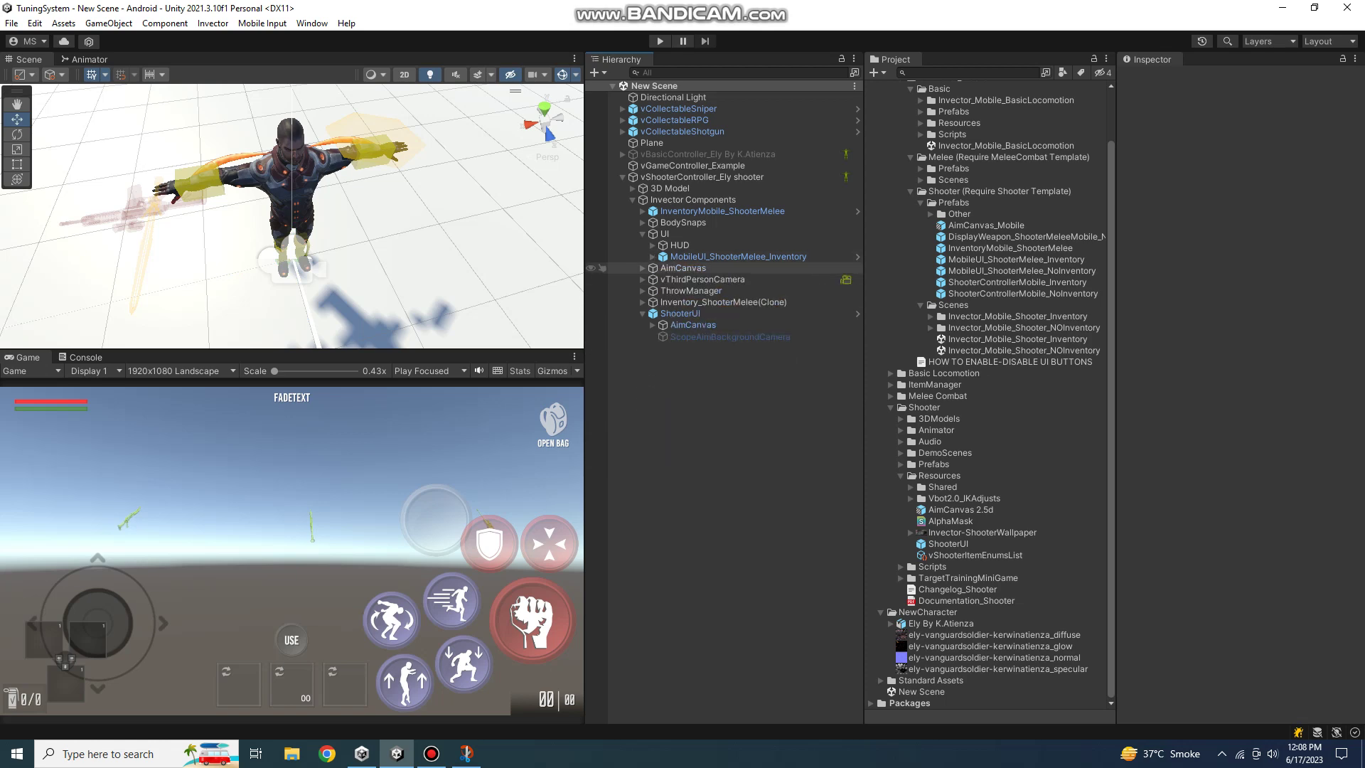
pyautogui.doubleClick(682, 269)
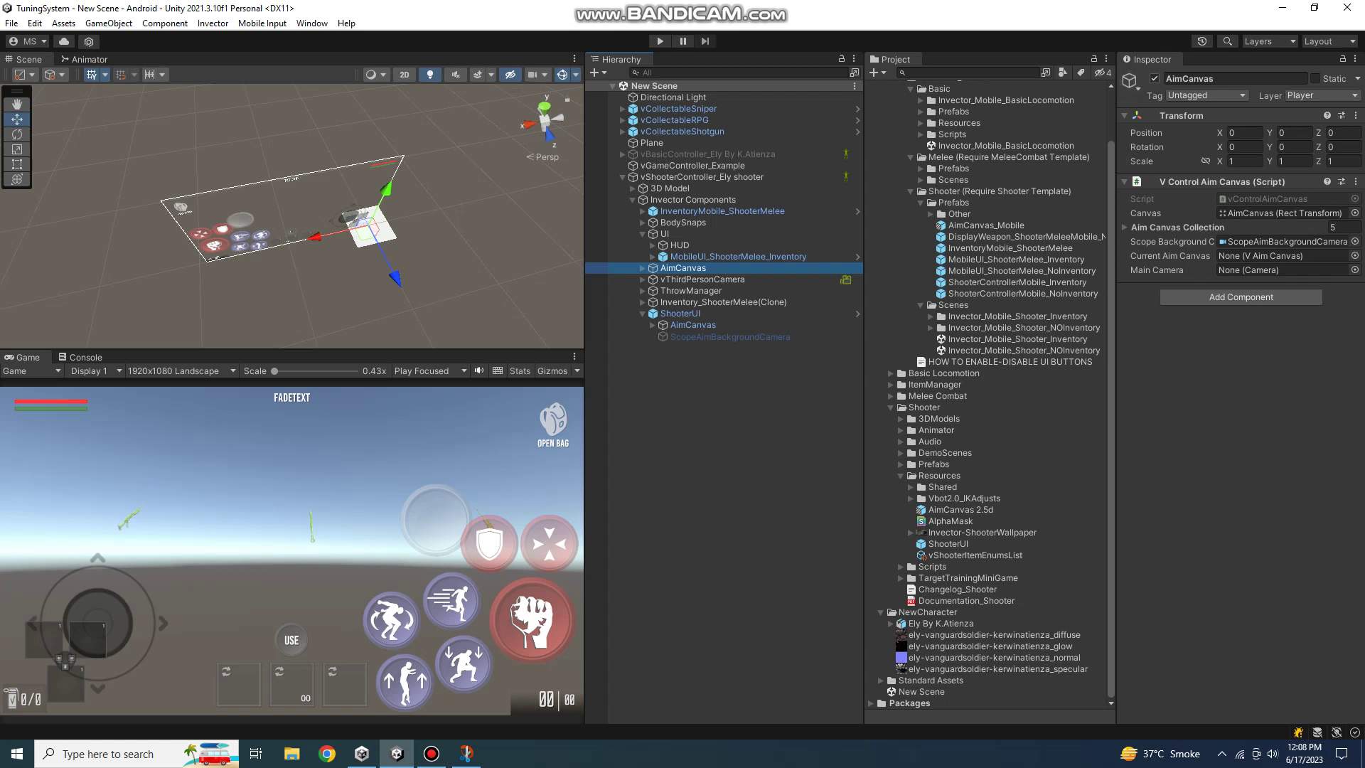
pyautogui.click(547, 706)
pyautogui.hotkey('alt', 'shift', 'a')
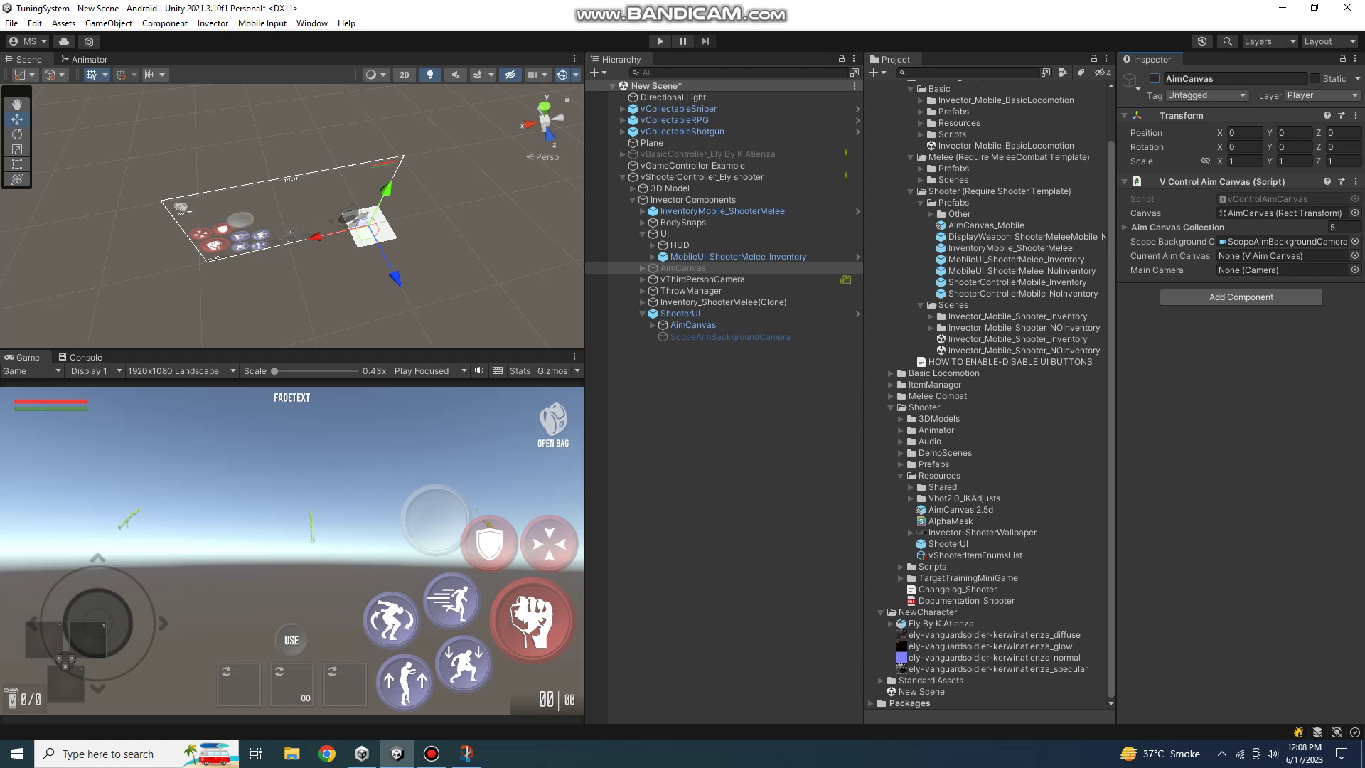
pyautogui.hotkey('ctrl', 'z')
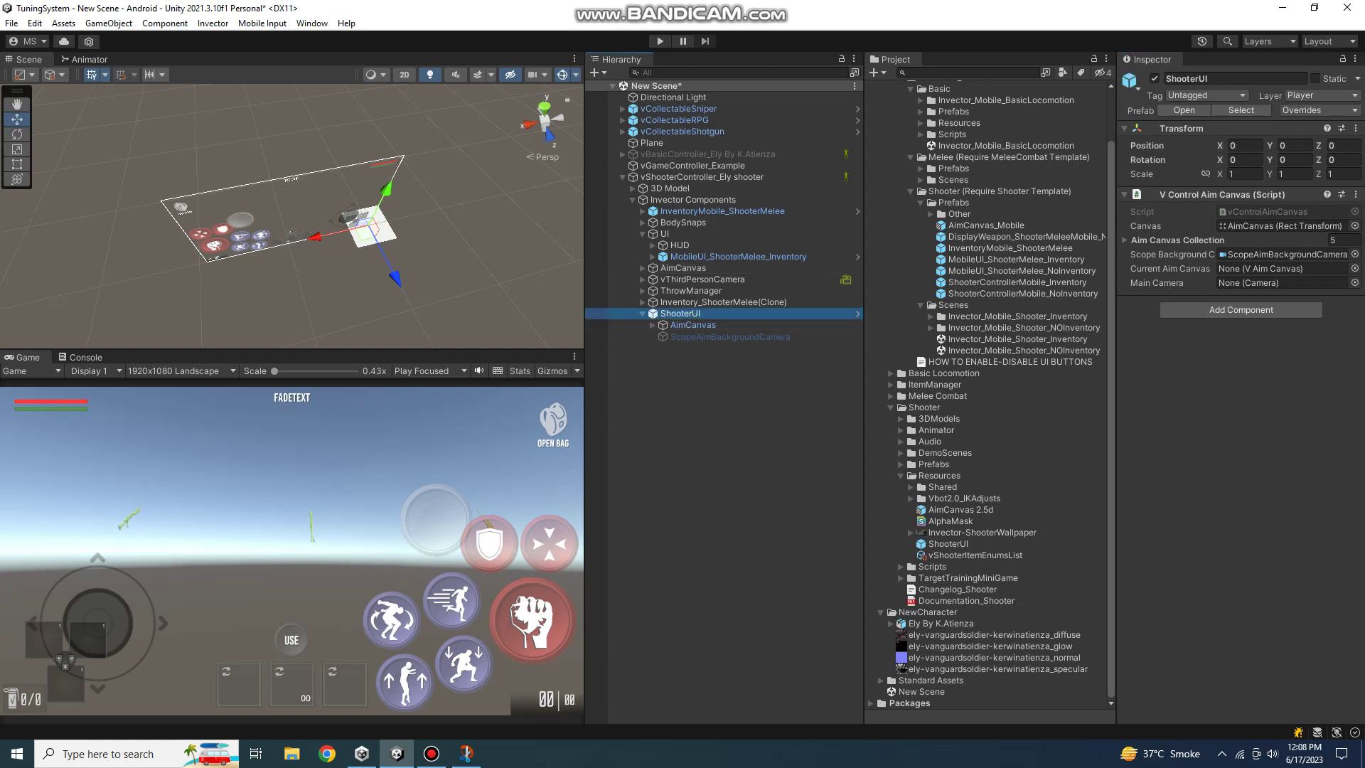
# Delete the ShooterUI object from Invector Components and save the scene.
pyautogui.click(683, 269)
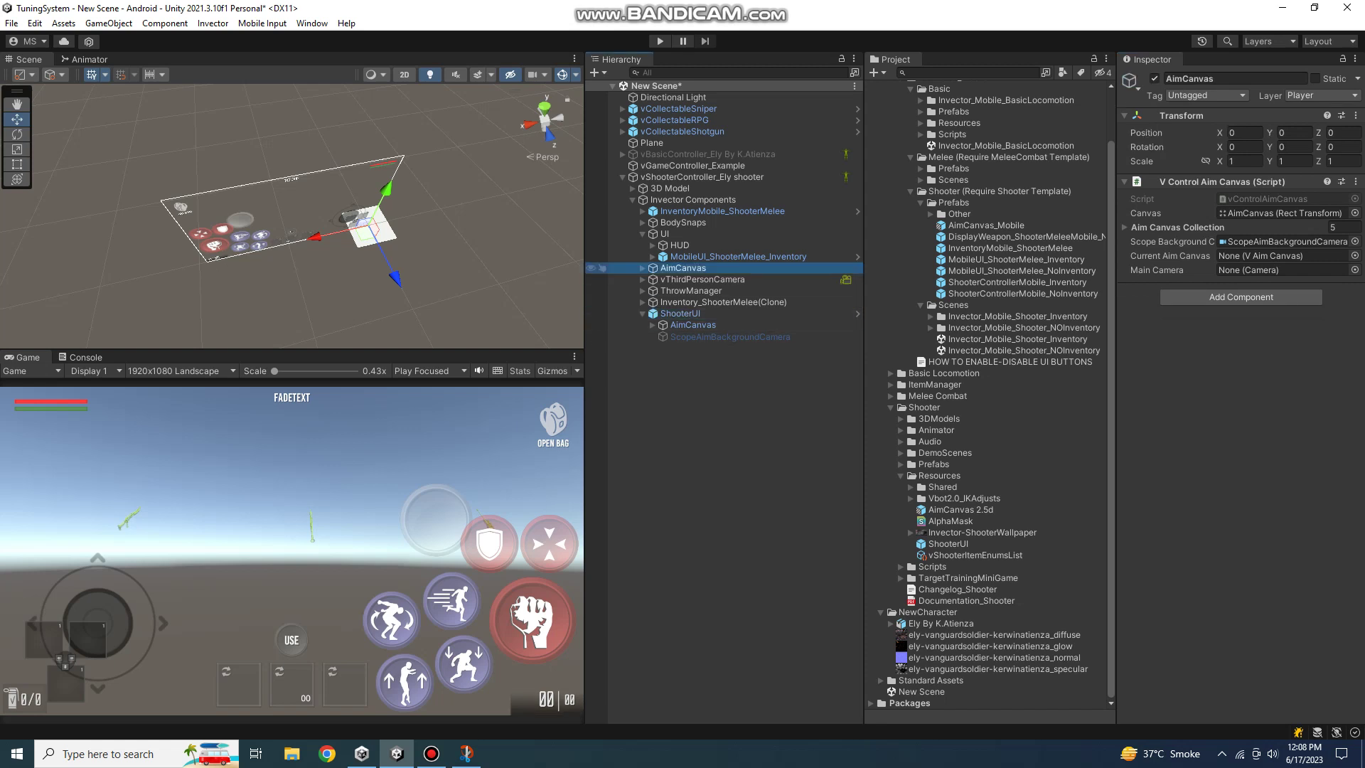
pyautogui.click(681, 314)
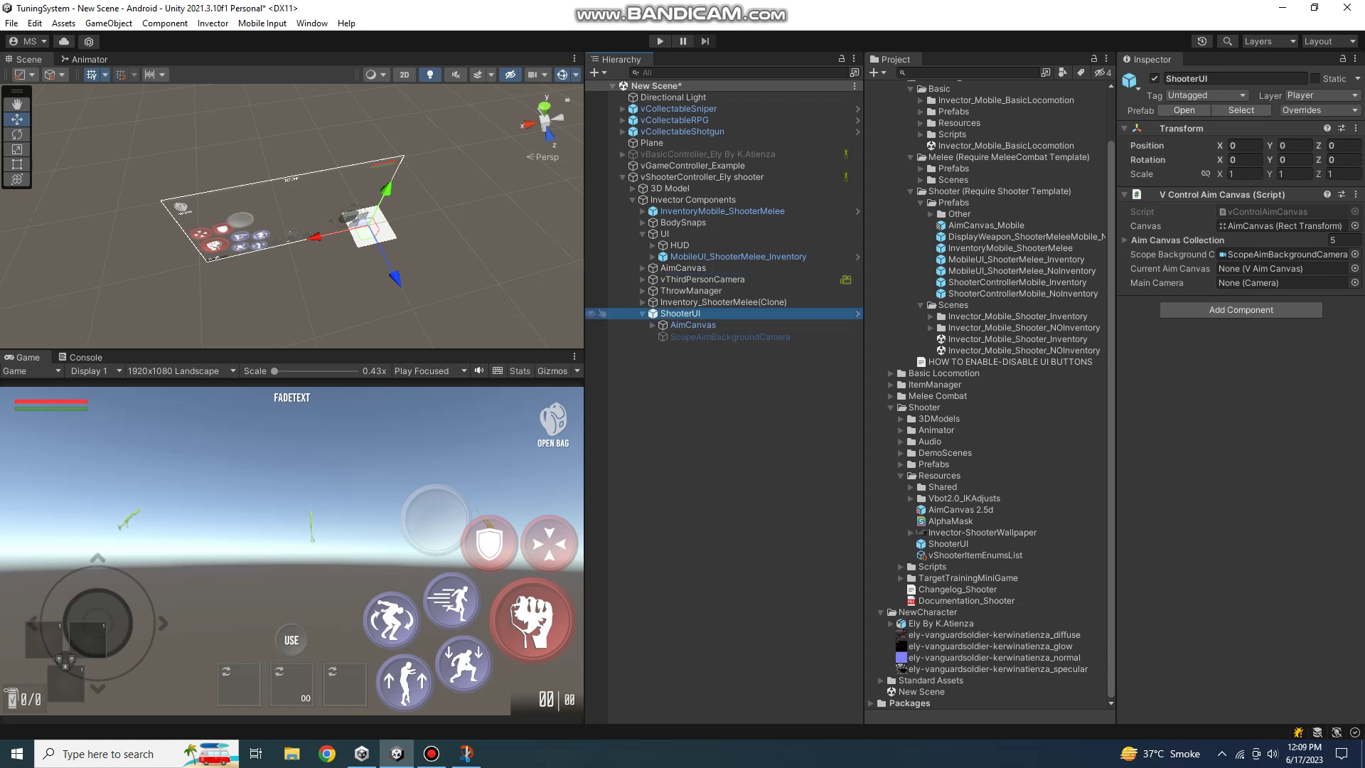
pyautogui.press('Delete')
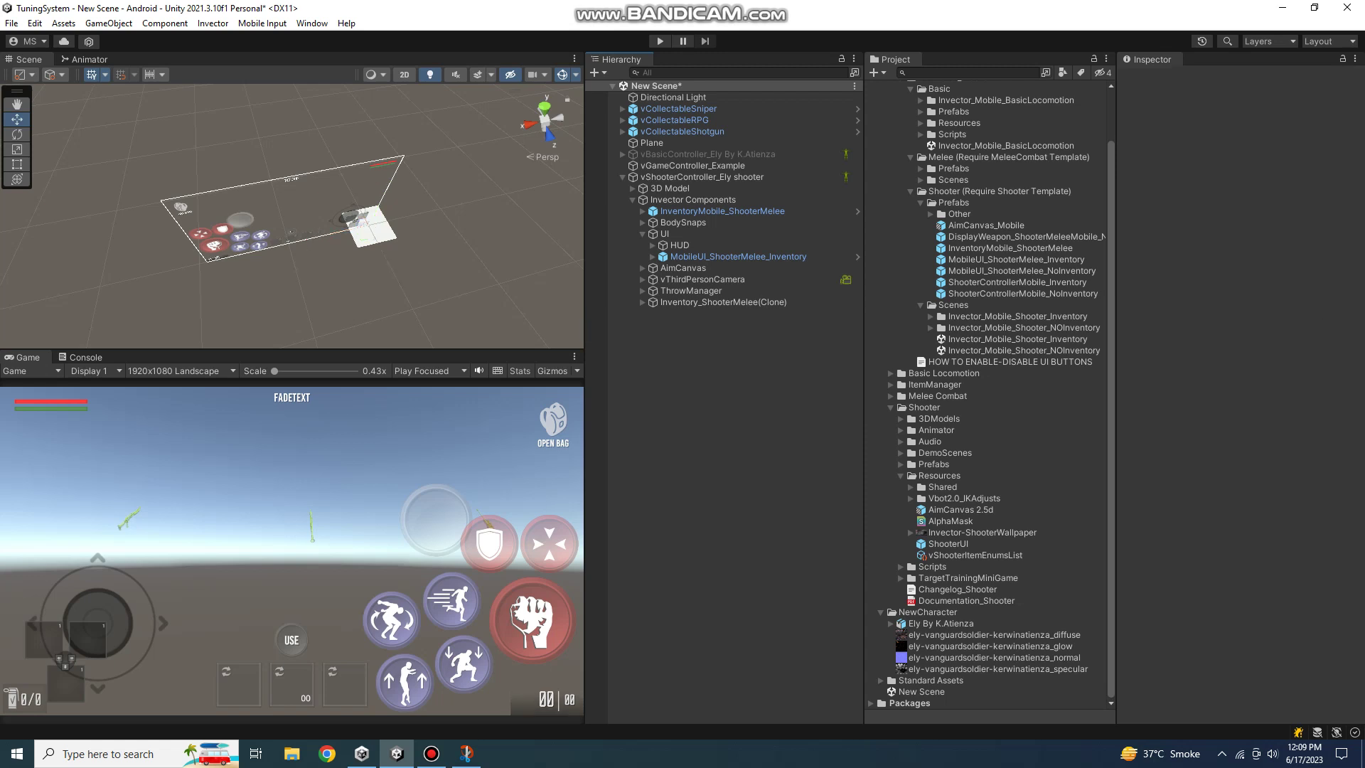
pyautogui.hotkey('ctrl', 's')
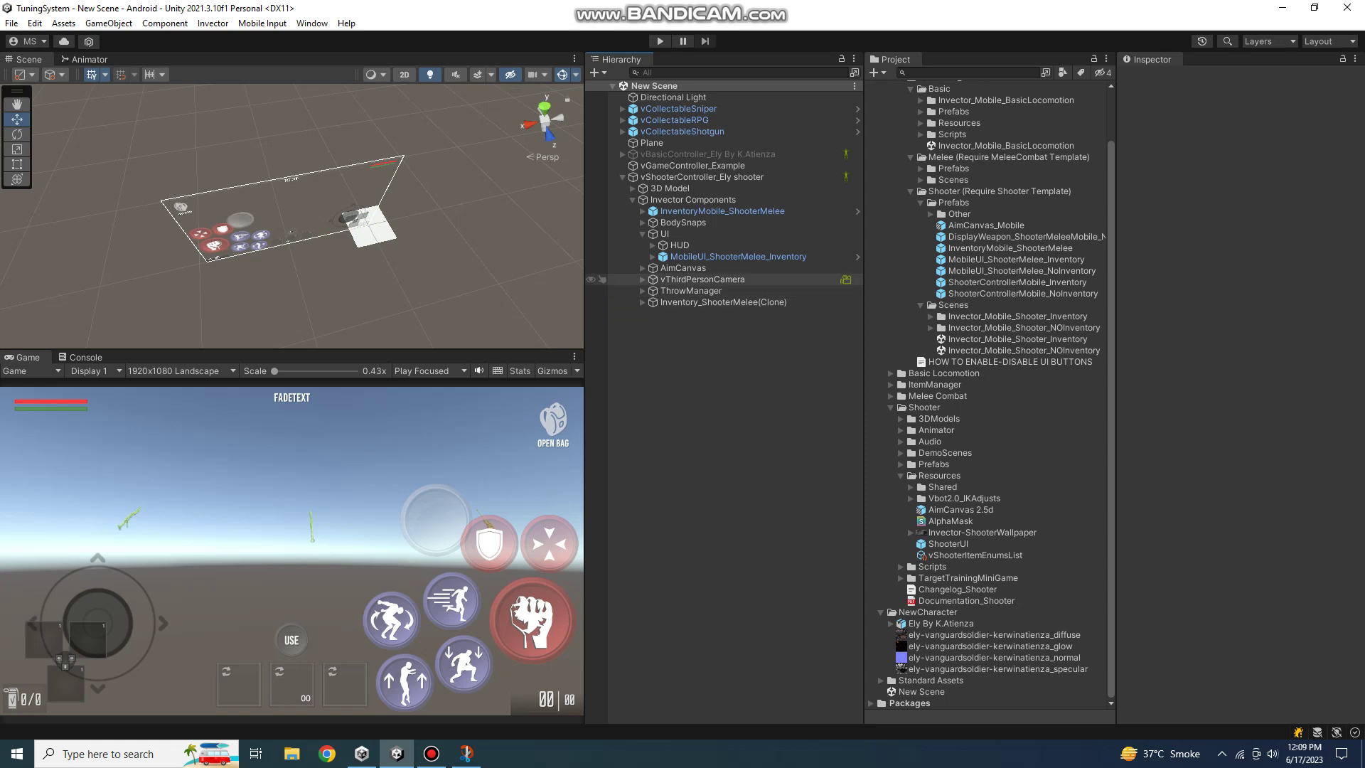
# Review ThrowManager's settings: Third Person camera style, vGrenade thrown object, Throw Max Force 15, Line Renderer.
pyautogui.click(691, 291)
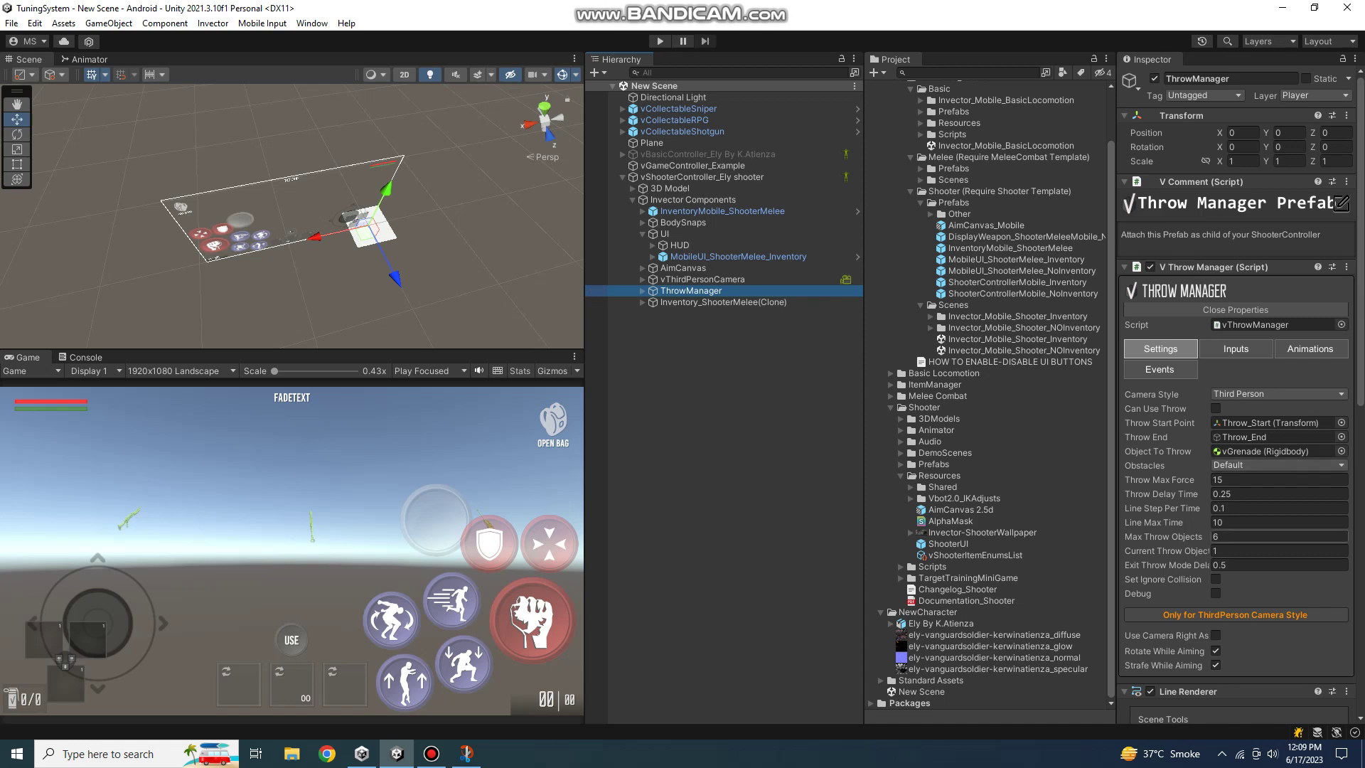
pyautogui.scroll(-4, 1280, 497)
pyautogui.scroll(-2, 1280, 497)
pyautogui.scroll(-2, 1280, 498)
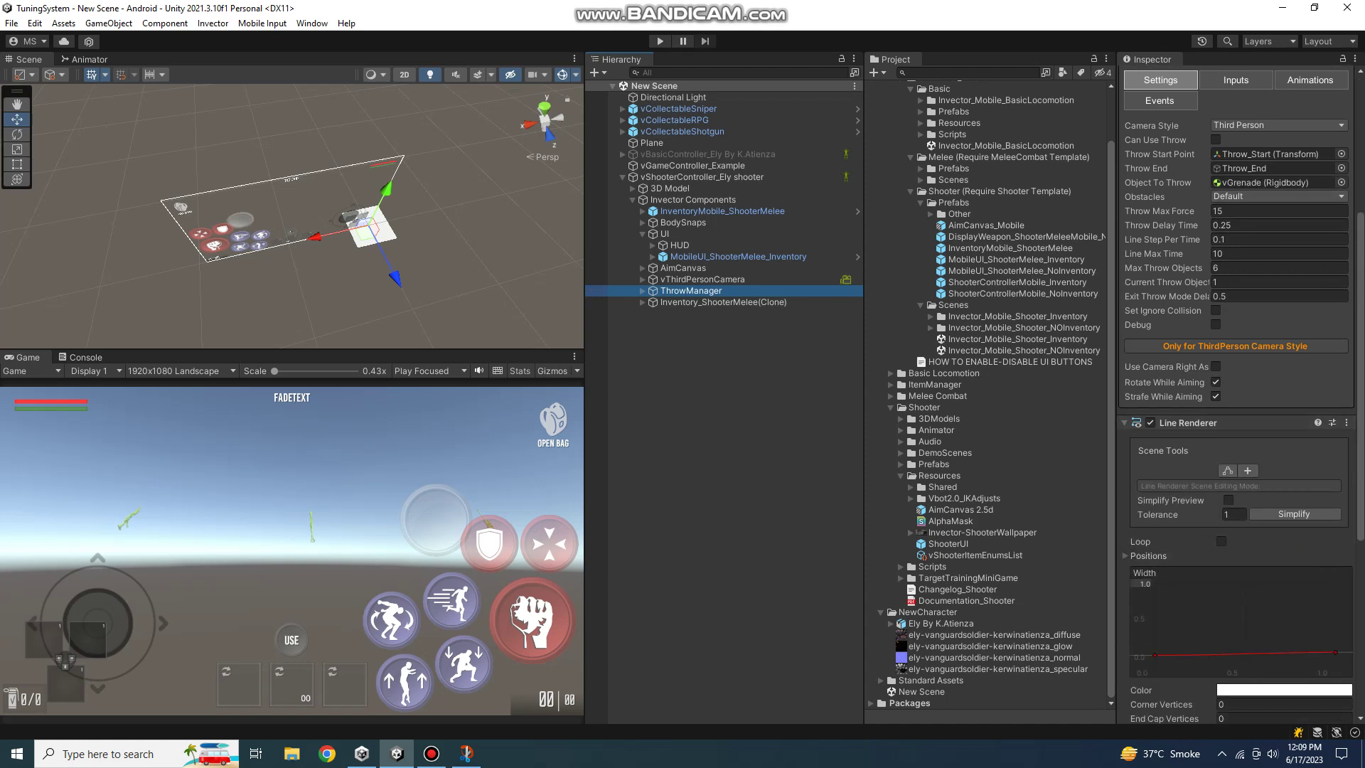
pyautogui.scroll(-3, 1237, 427)
pyautogui.scroll(-2, 1238, 427)
pyautogui.scroll(1, 1238, 427)
pyautogui.scroll(4, 1237, 426)
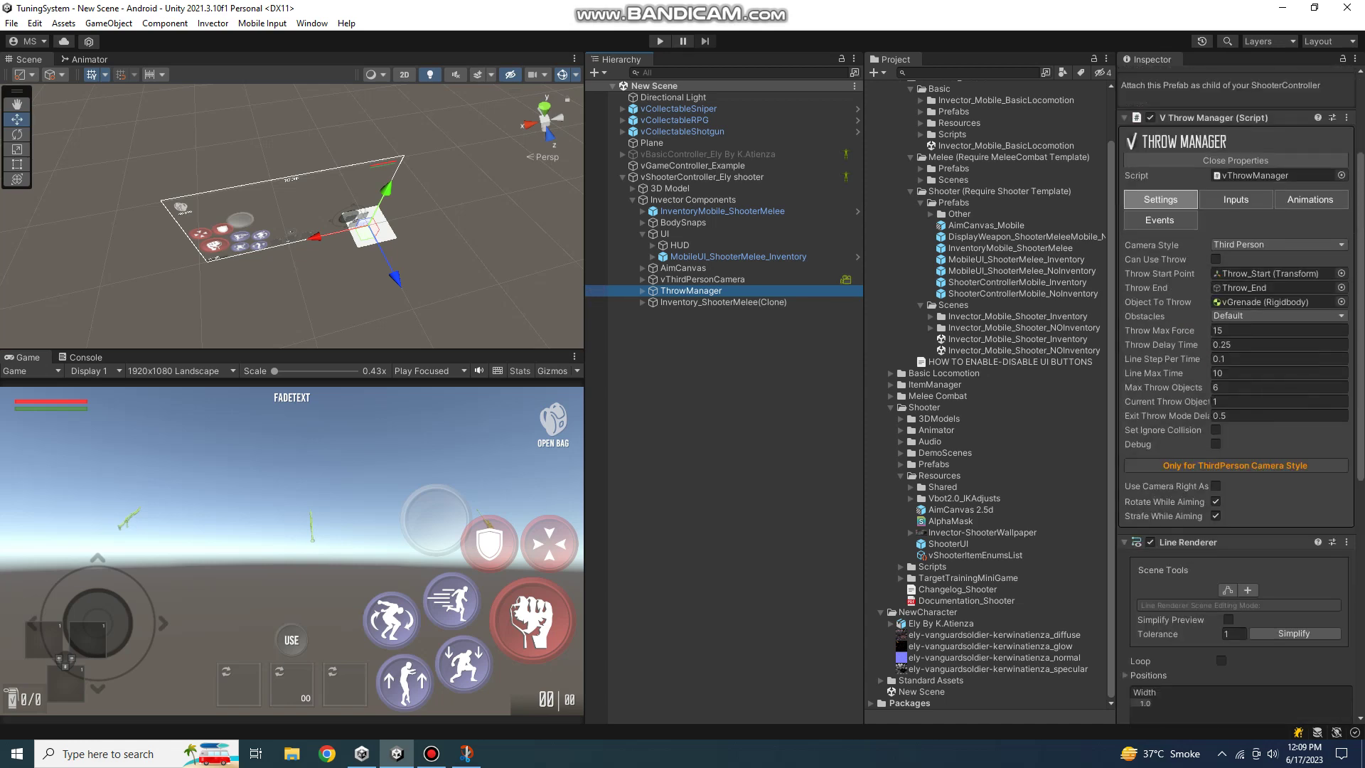
pyautogui.scroll(4, 1237, 398)
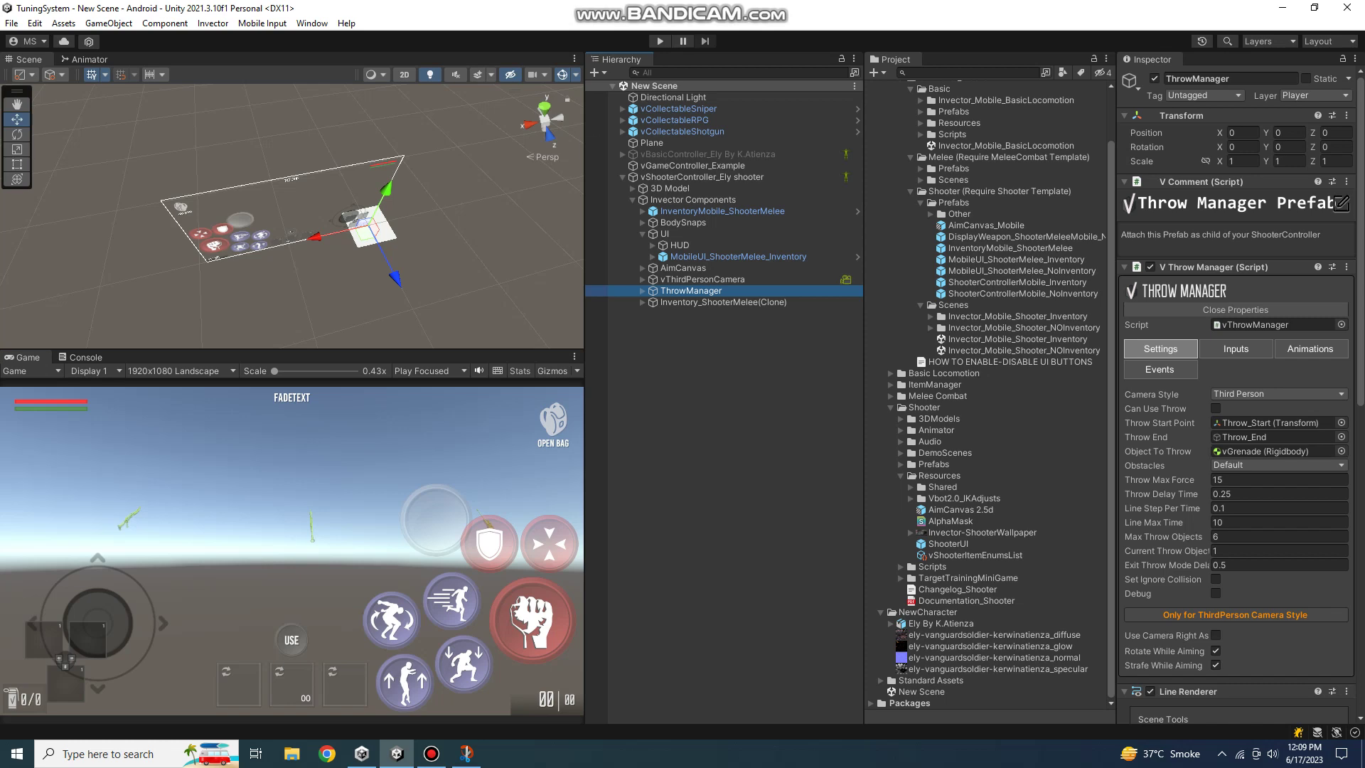
# Inspect HUD, then expand the inventory prefab and inspect Inventory and Inventory_CameraPreview.
pyautogui.click(679, 245)
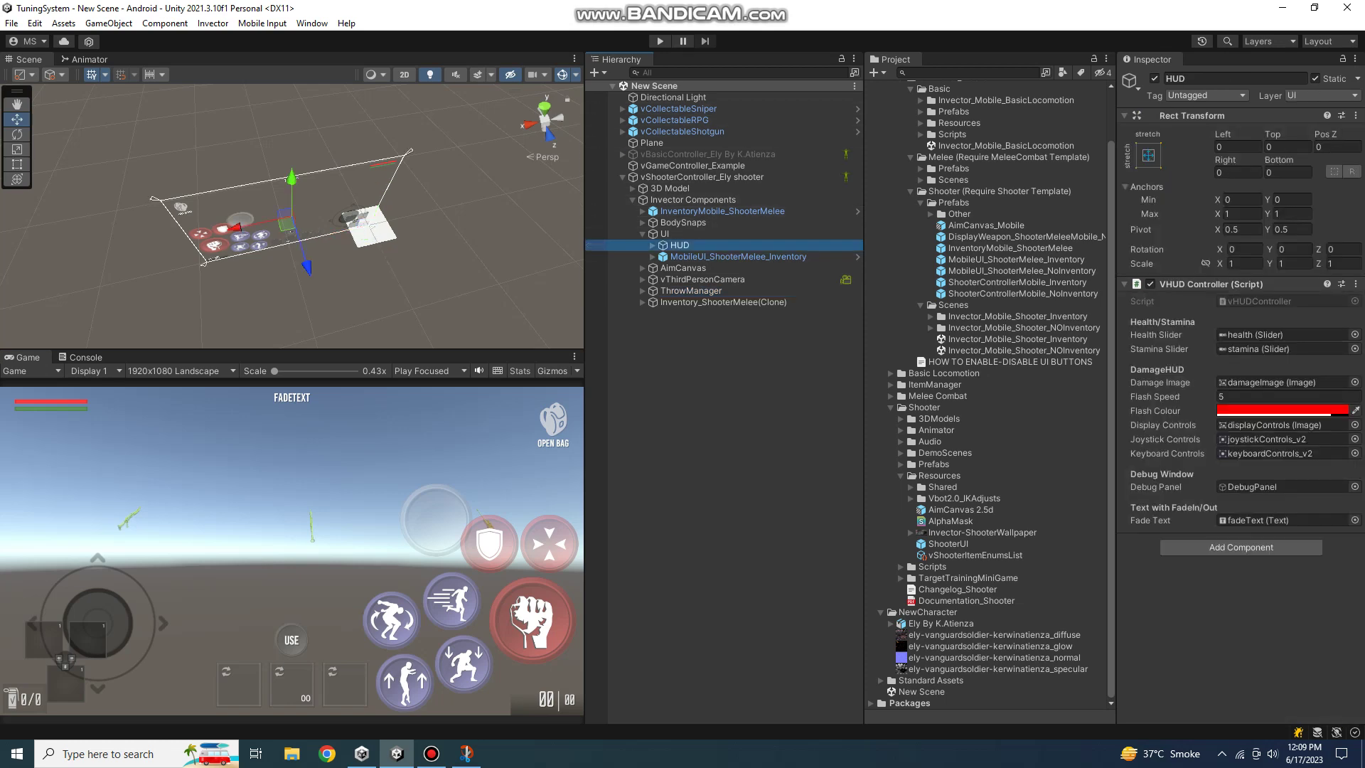
pyautogui.hotkey('shift', 'd')
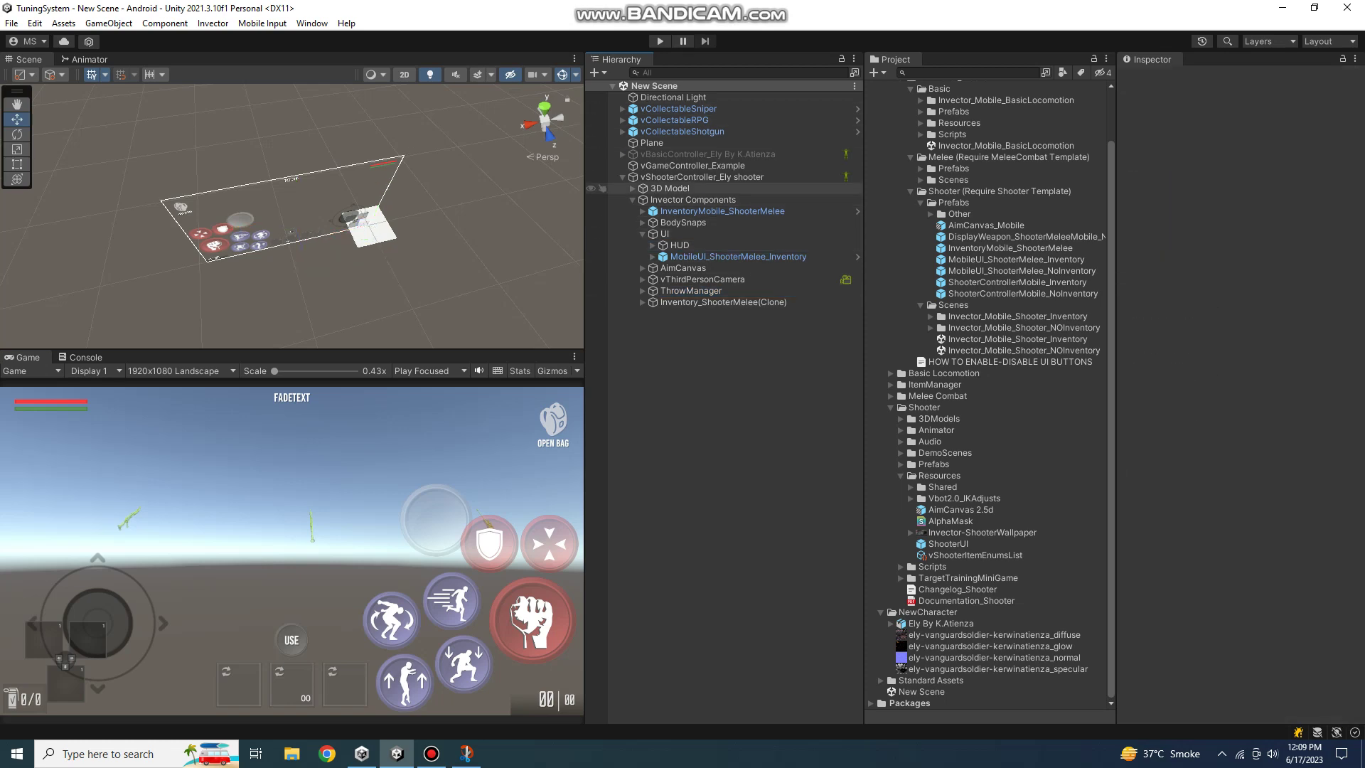
pyautogui.click(642, 211)
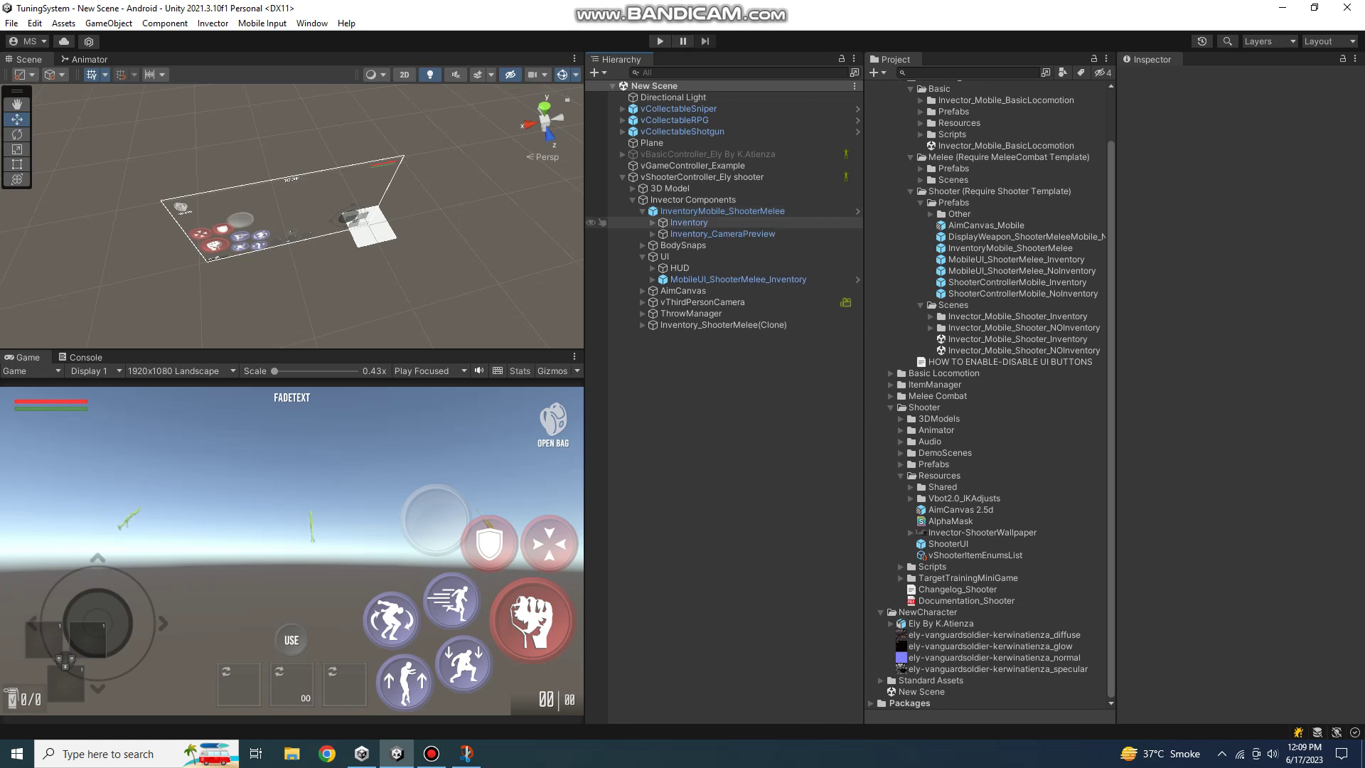
pyautogui.click(689, 223)
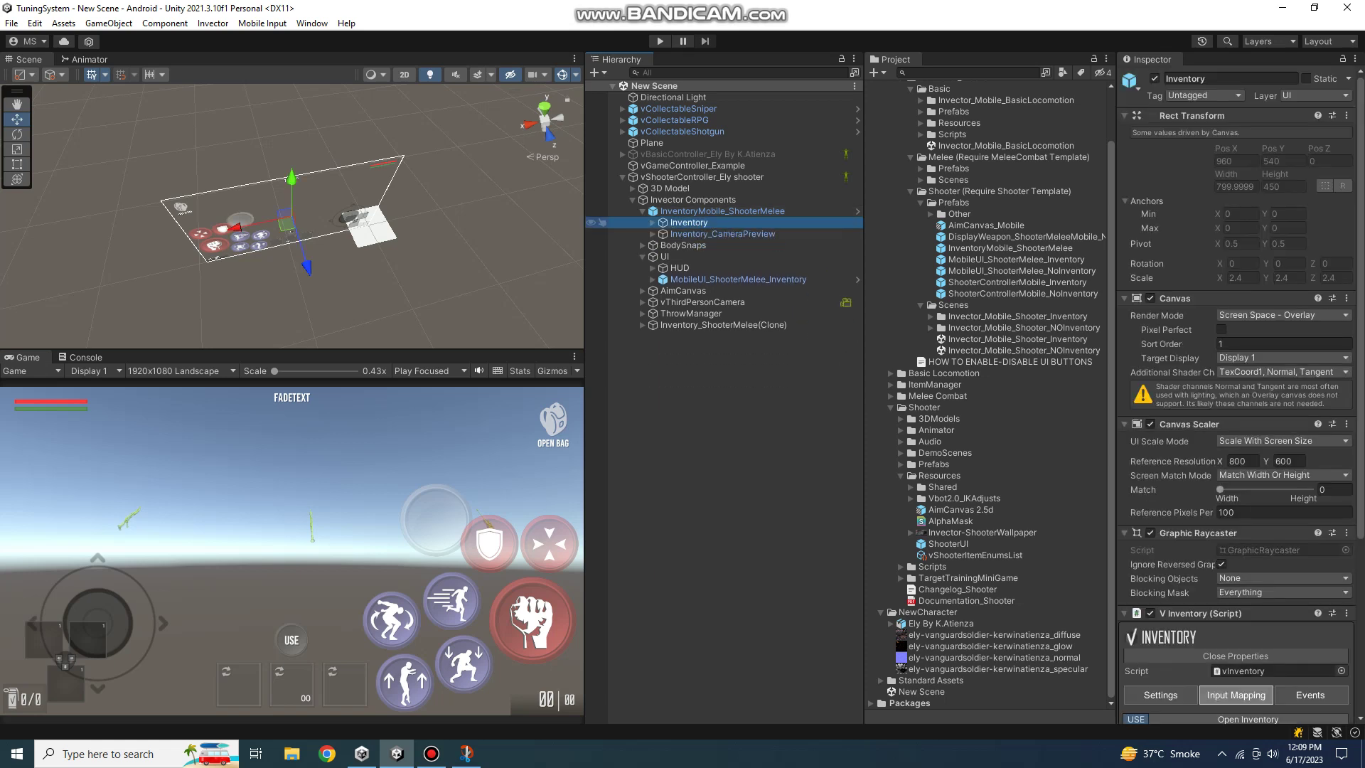
pyautogui.click(653, 234)
pyautogui.click(723, 234)
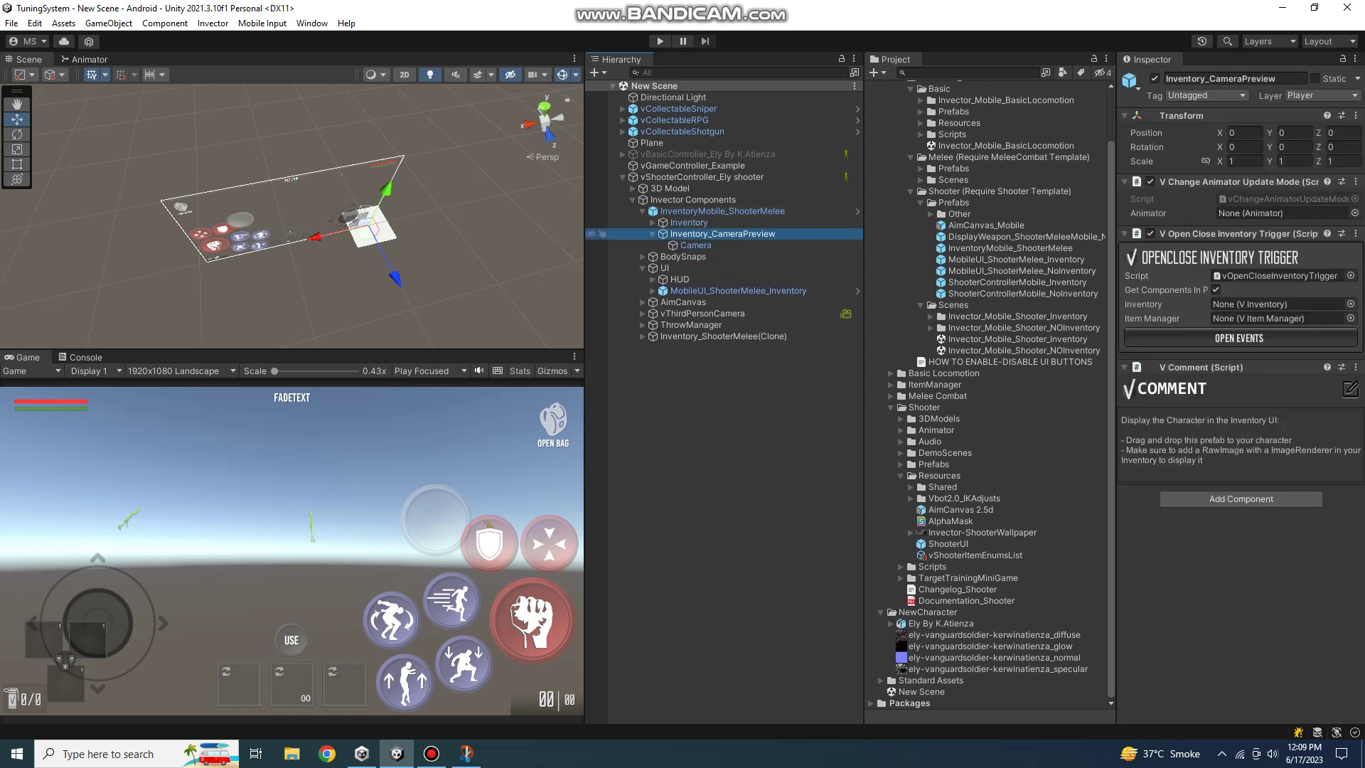
# Inspect BodySnaps and expand MobileUI_ShooterMelee_Inventory to list its buttons.
pyautogui.click(652, 234)
pyautogui.click(683, 245)
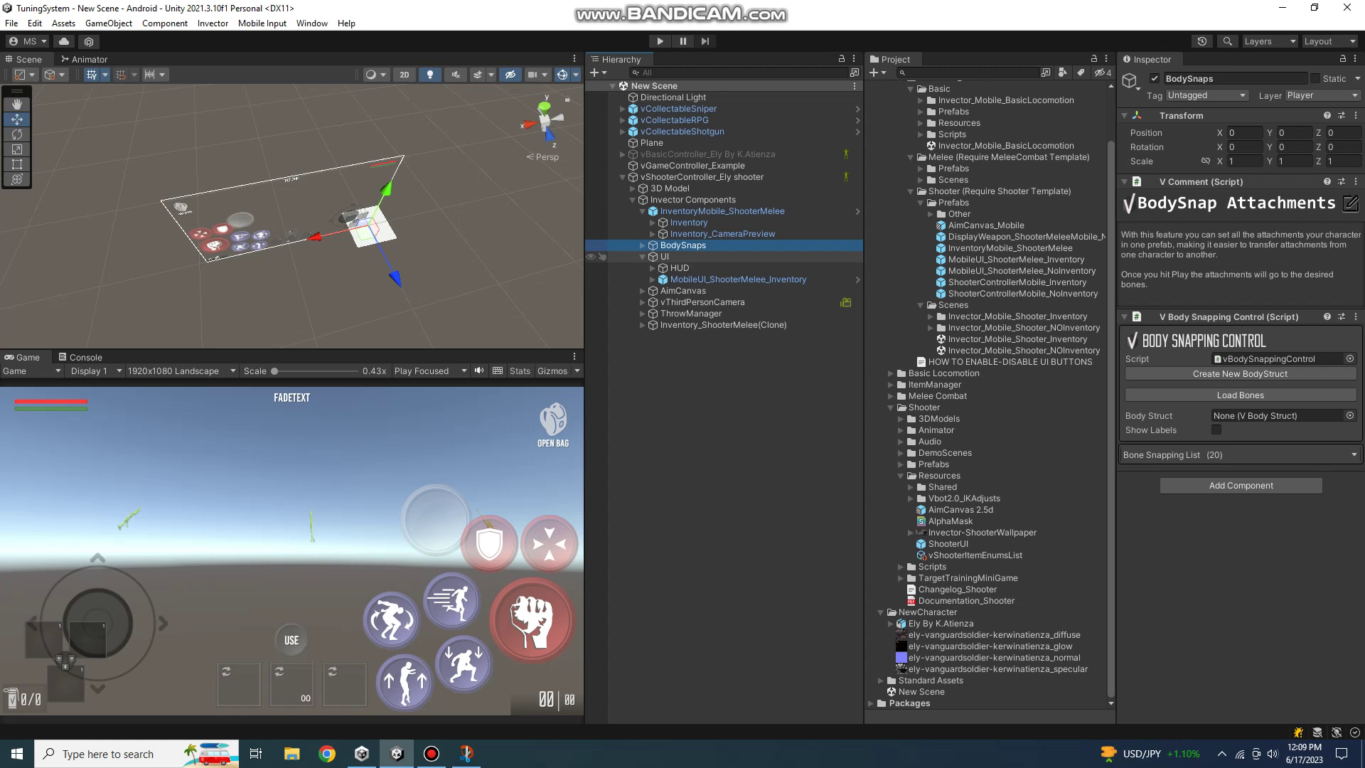
pyautogui.click(652, 268)
pyautogui.click(652, 268)
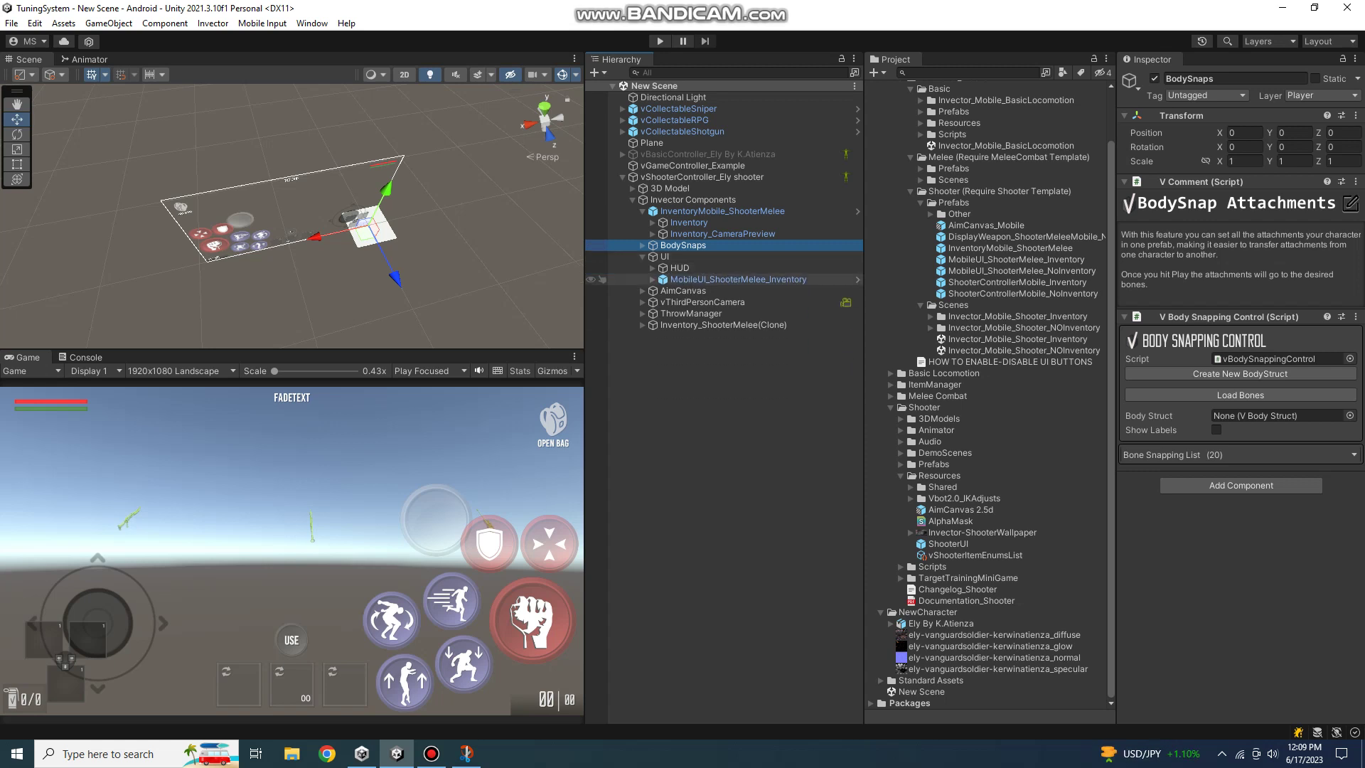
pyautogui.click(652, 280)
# Inspect AnalogButton, CameraMove and Jump, then ActionButton and its Image (1) child with the light-green image.
pyautogui.click(707, 302)
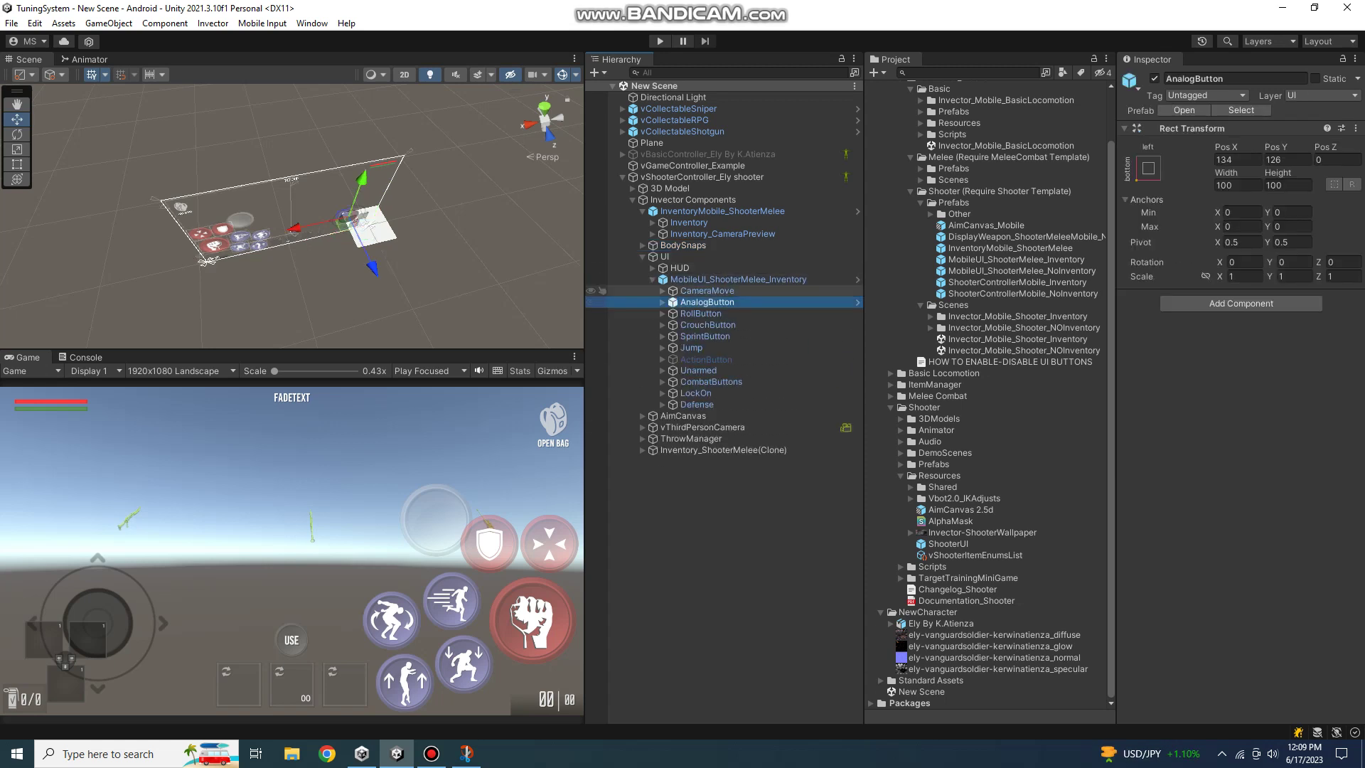
pyautogui.click(707, 291)
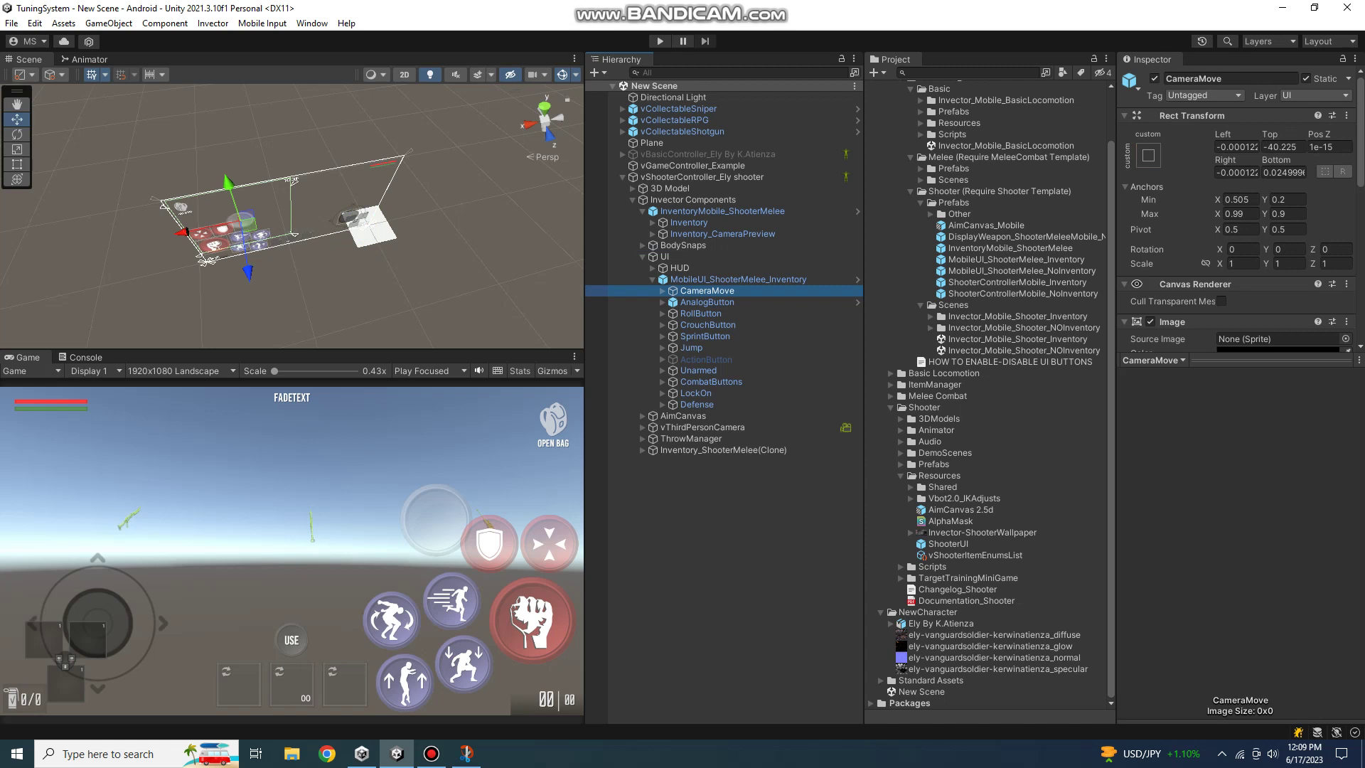
pyautogui.click(691, 348)
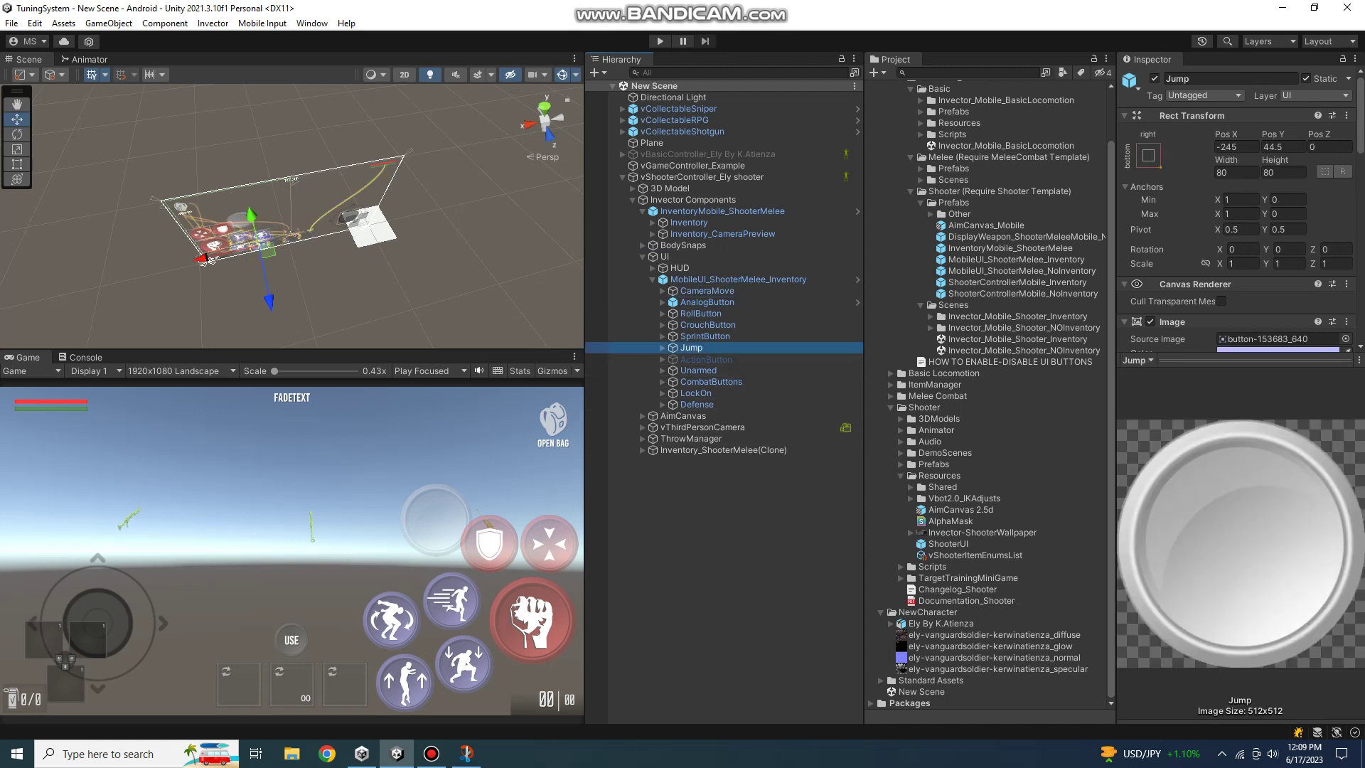
pyautogui.moveTo(1237, 361); pyautogui.dragTo(1237, 389)
pyautogui.click(706, 359)
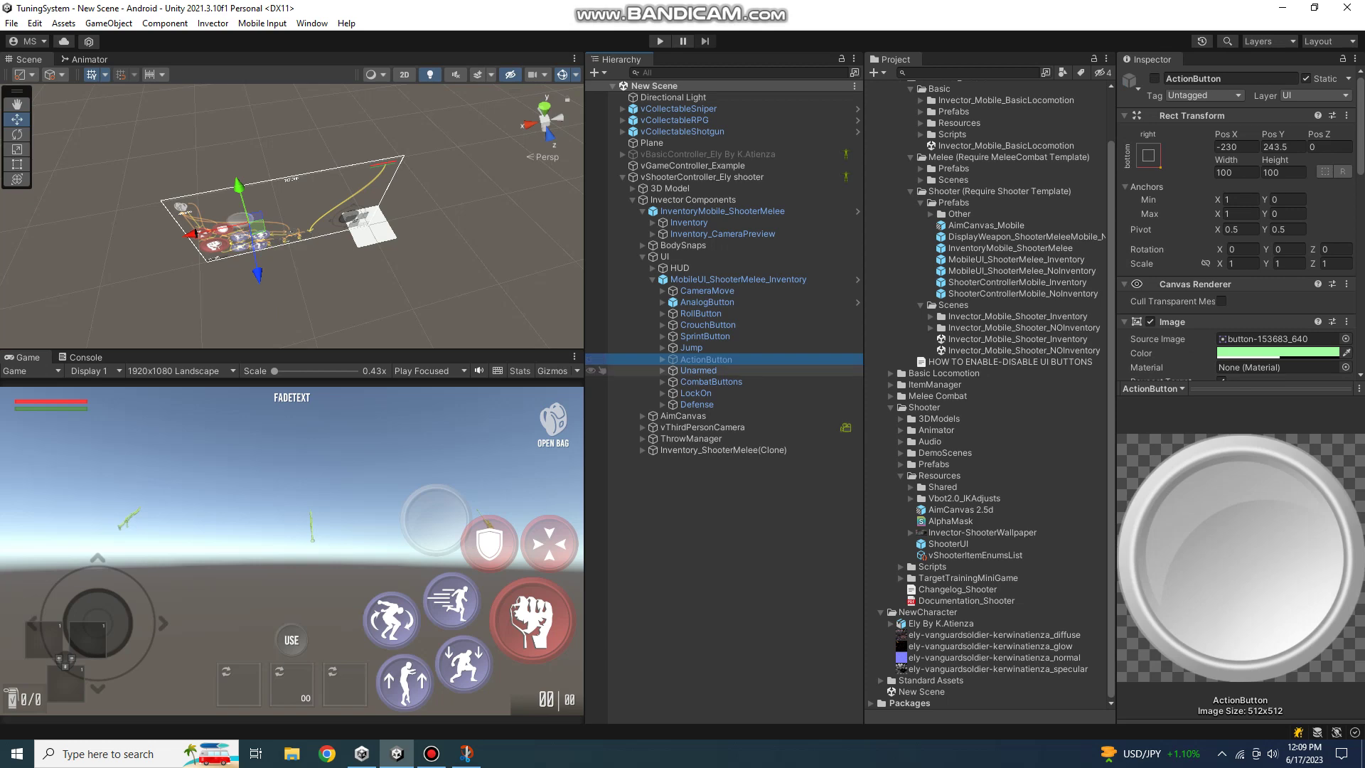
pyautogui.click(663, 359)
pyautogui.click(702, 382)
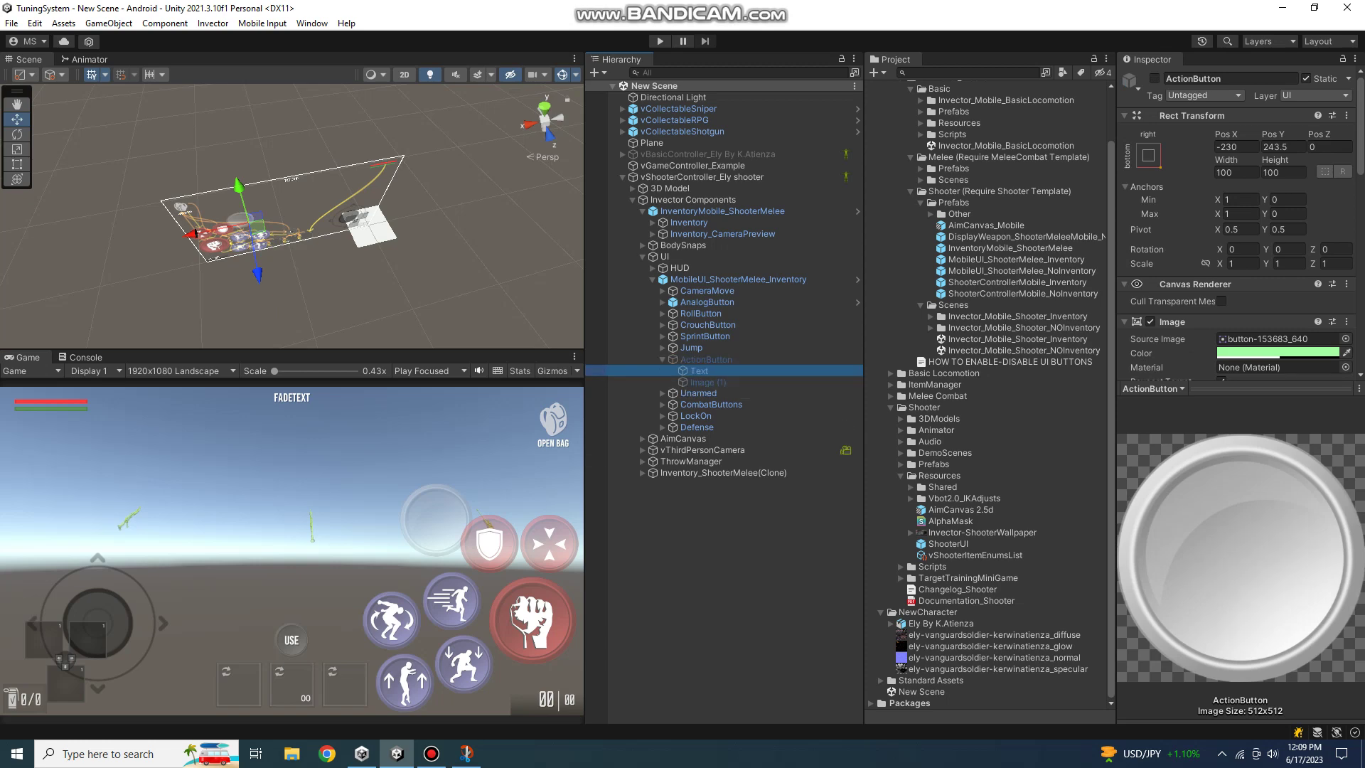
pyautogui.click(706, 359)
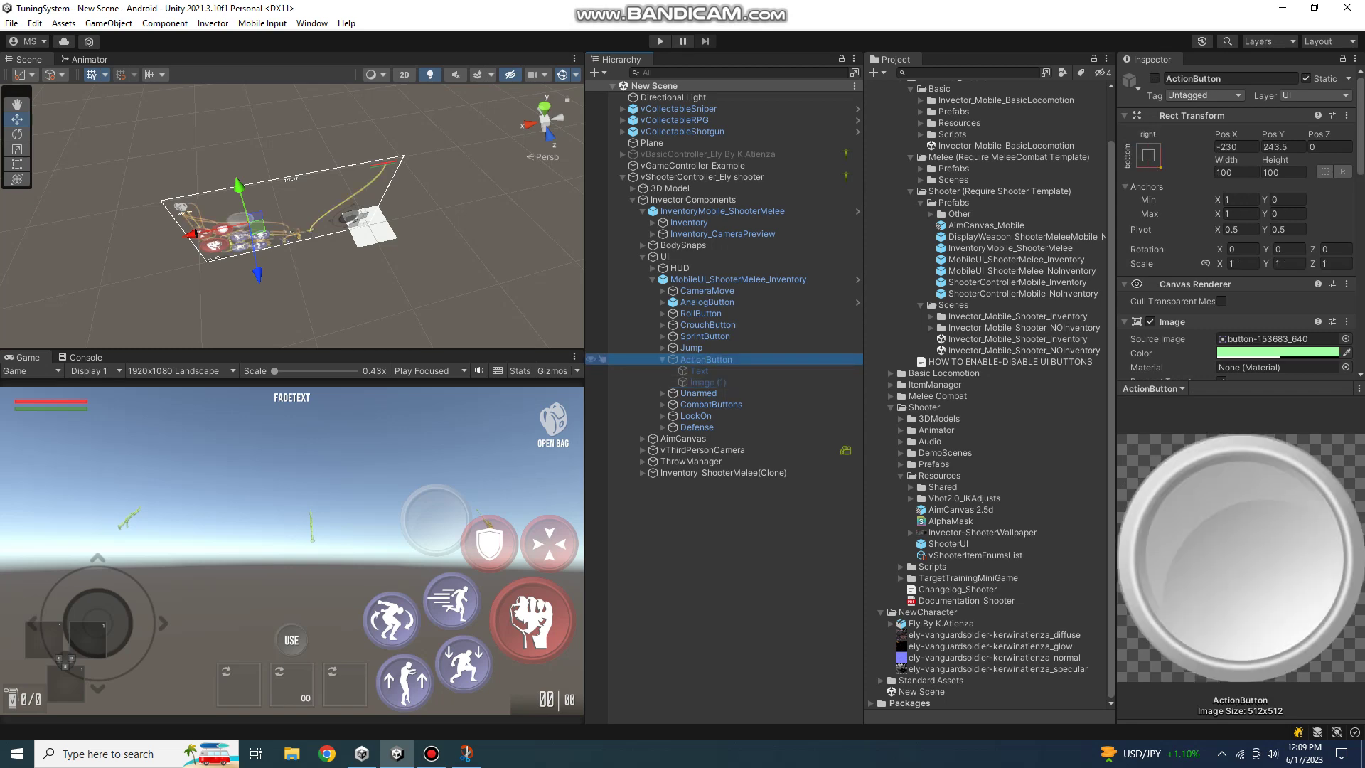
pyautogui.click(662, 359)
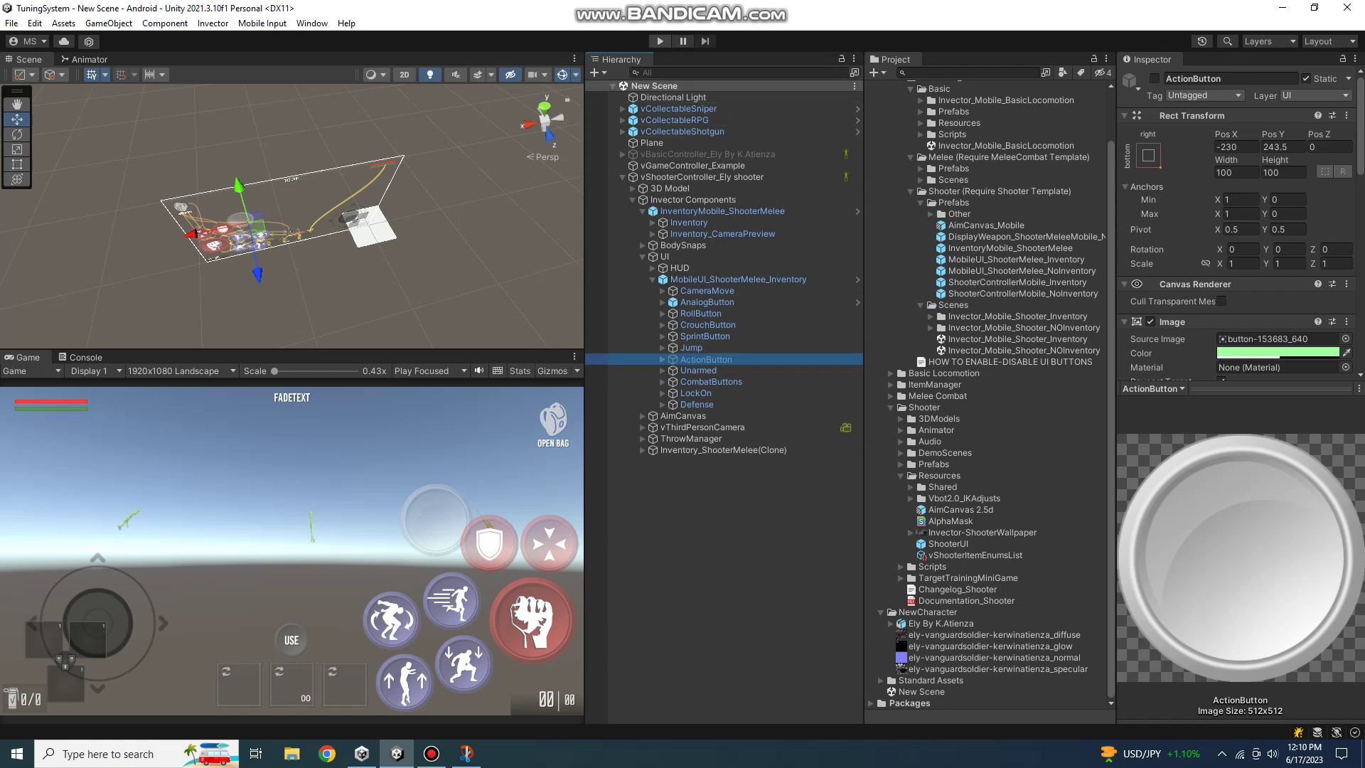
# Start Play mode and read the NullReferenceException and SerializedObjectNotCreatable errors in the Console.
pyautogui.hotkey('ctrl', 'p')
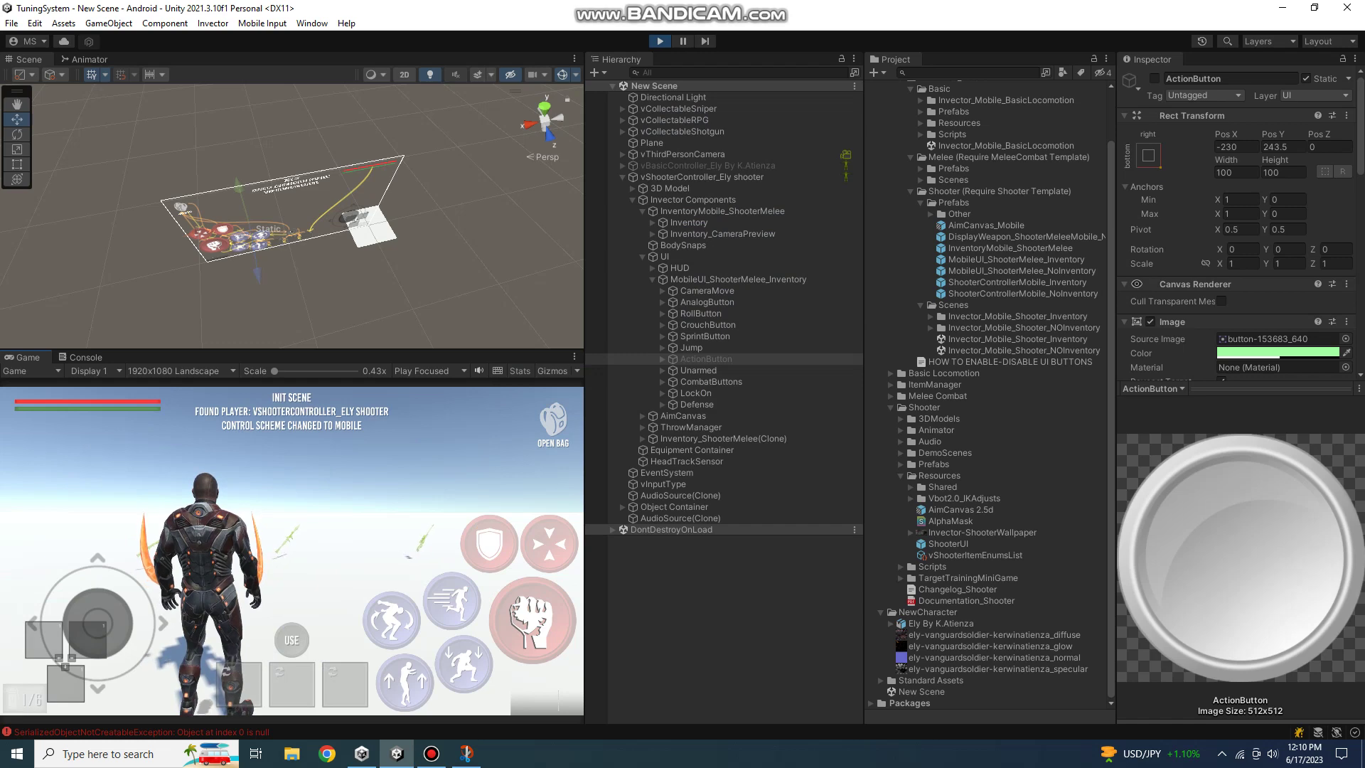
pyautogui.hotkey('ctrl', 'shift', 'c')
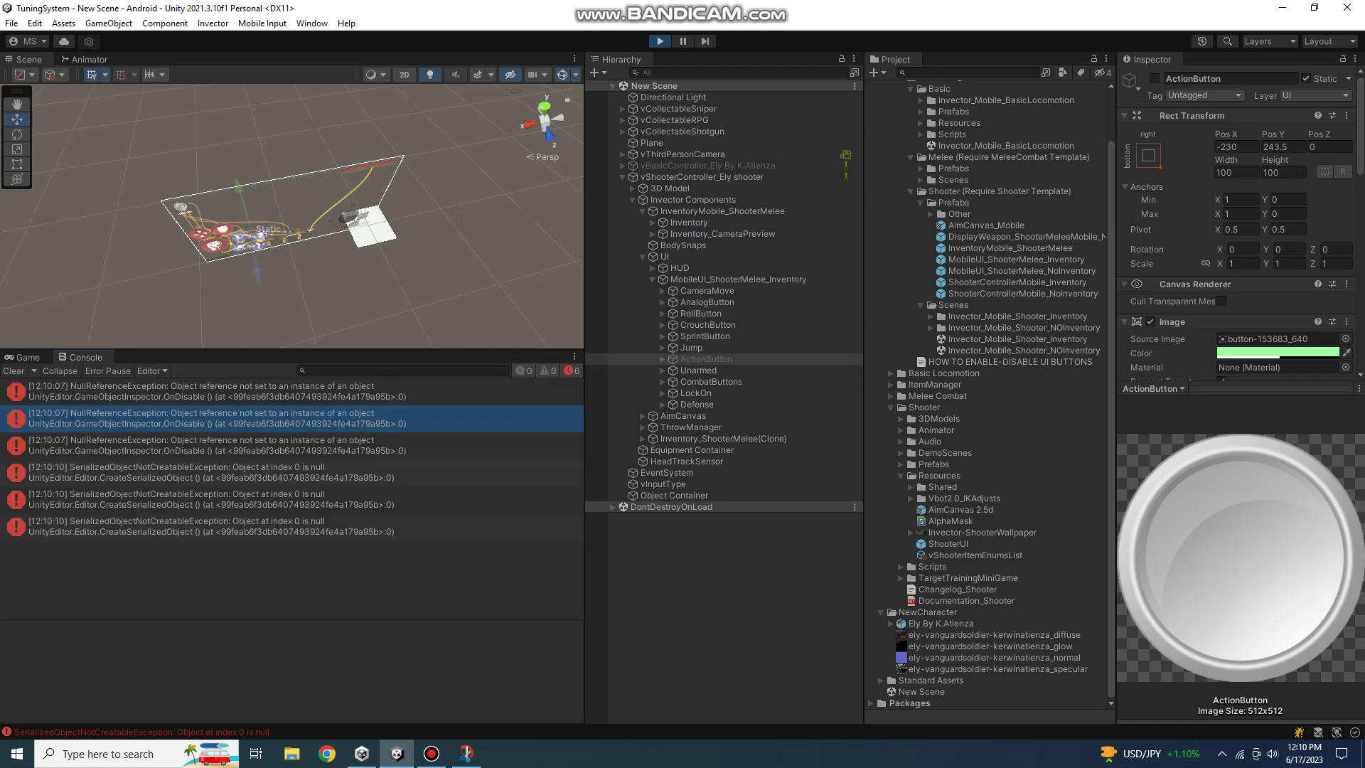
pyautogui.click(214, 390)
pyautogui.click(213, 418)
pyautogui.click(213, 445)
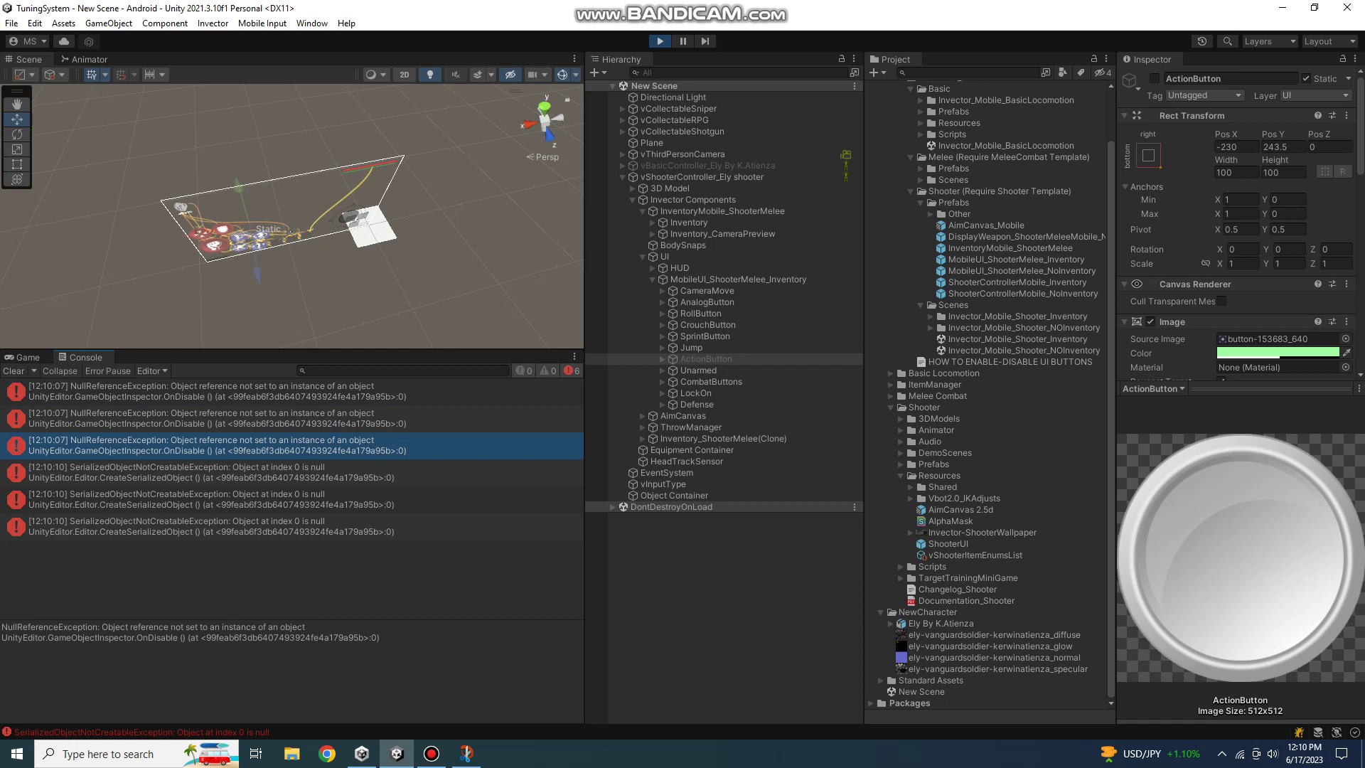
pyautogui.click(214, 472)
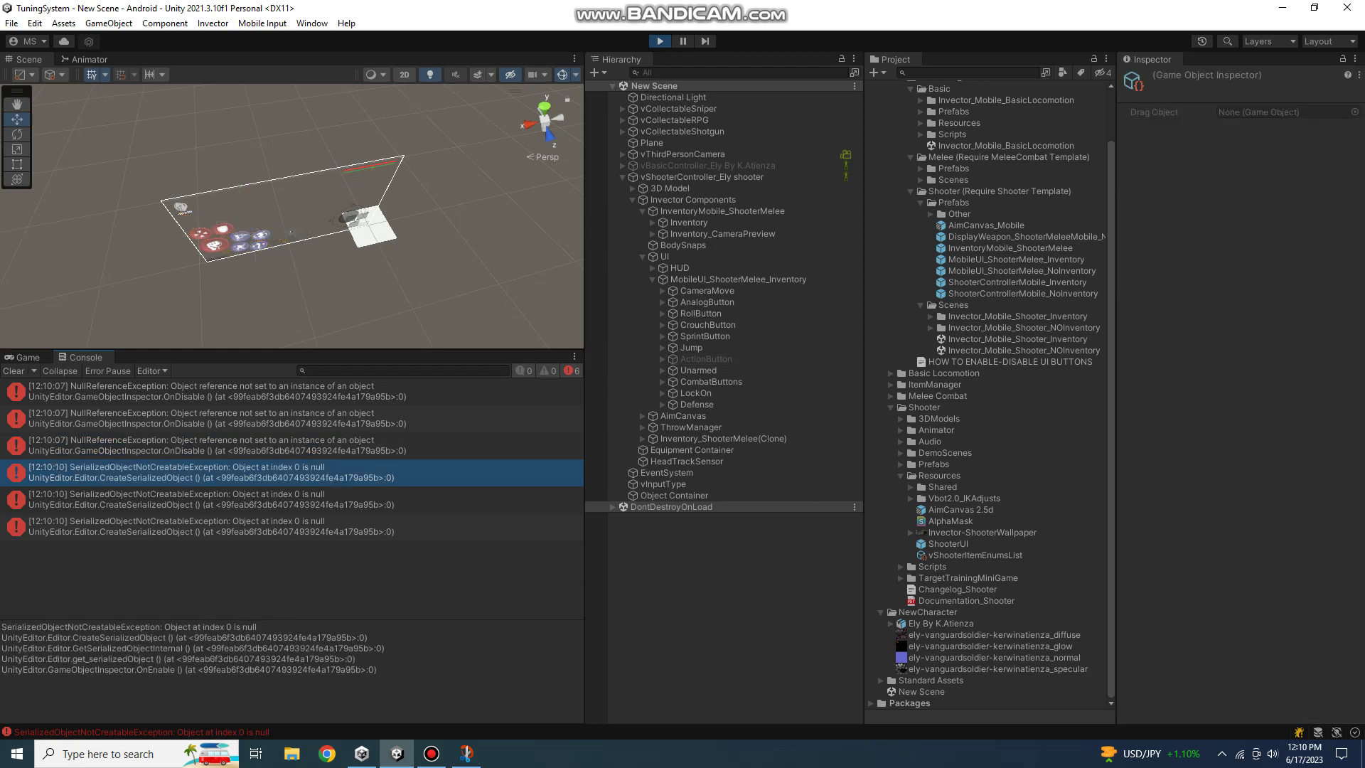
# Step back up to the first logged error, then down through every error to the last.
pyautogui.click(213, 445)
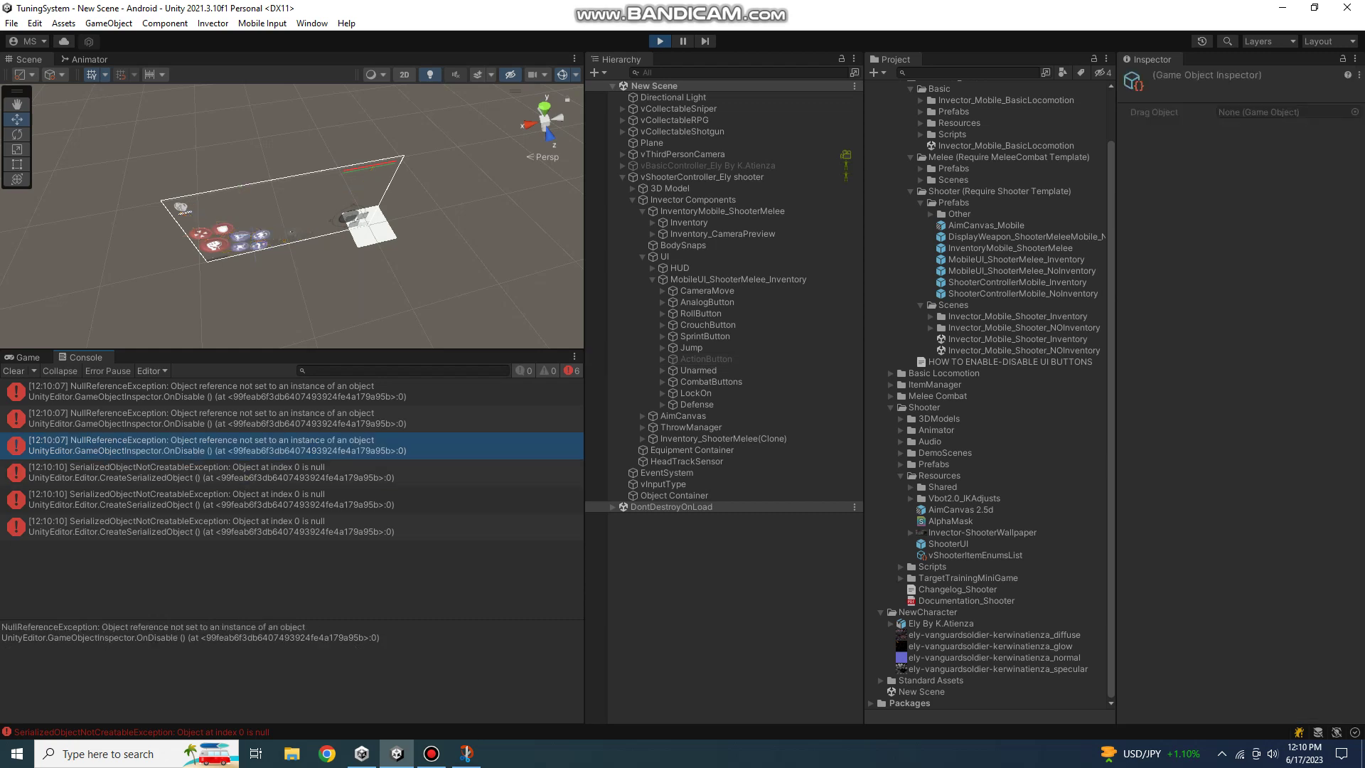
pyautogui.click(214, 418)
pyautogui.click(214, 391)
pyautogui.click(213, 445)
pyautogui.click(214, 472)
pyautogui.click(214, 499)
pyautogui.click(213, 526)
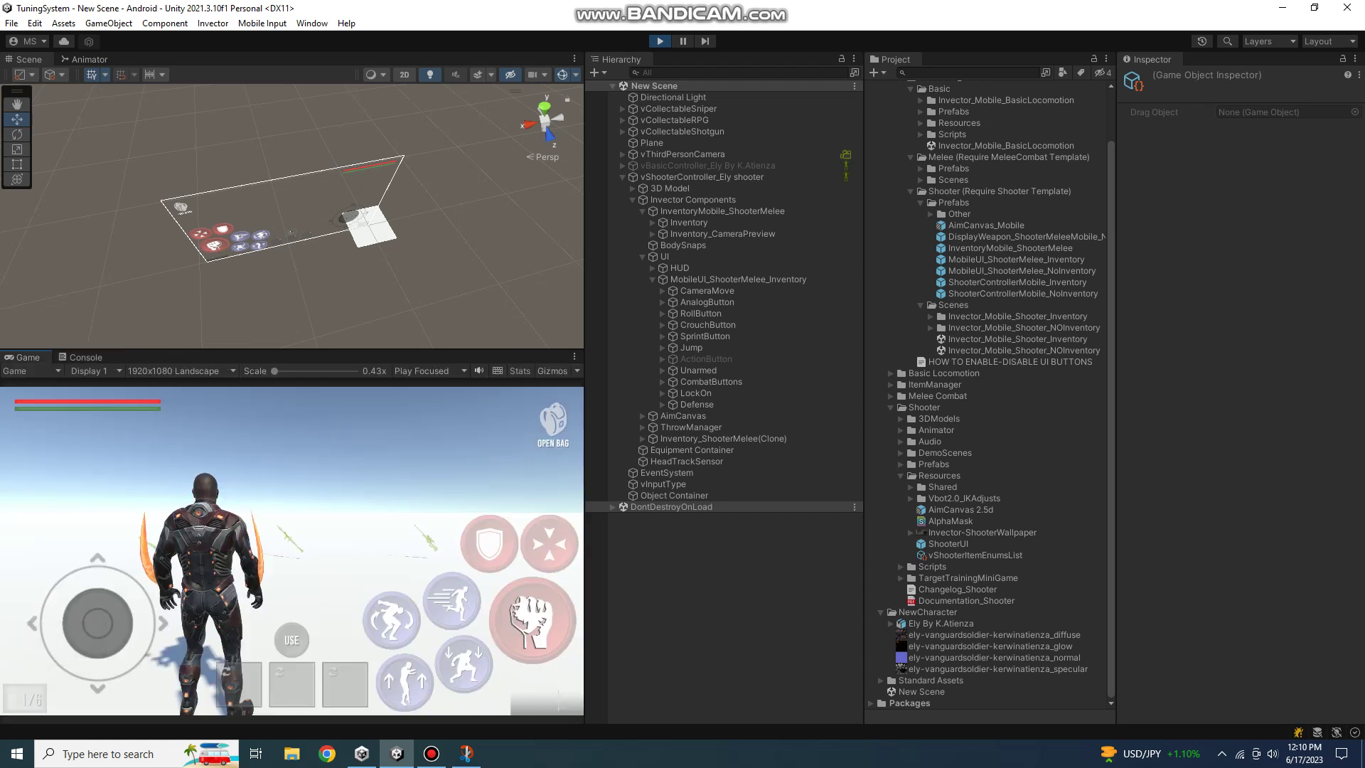
# Run the character to the weapon, enable ActionButton, pick up the RPG with E and aim it.
pyautogui.moveTo(97, 623); pyautogui.dragTo(112, 552)
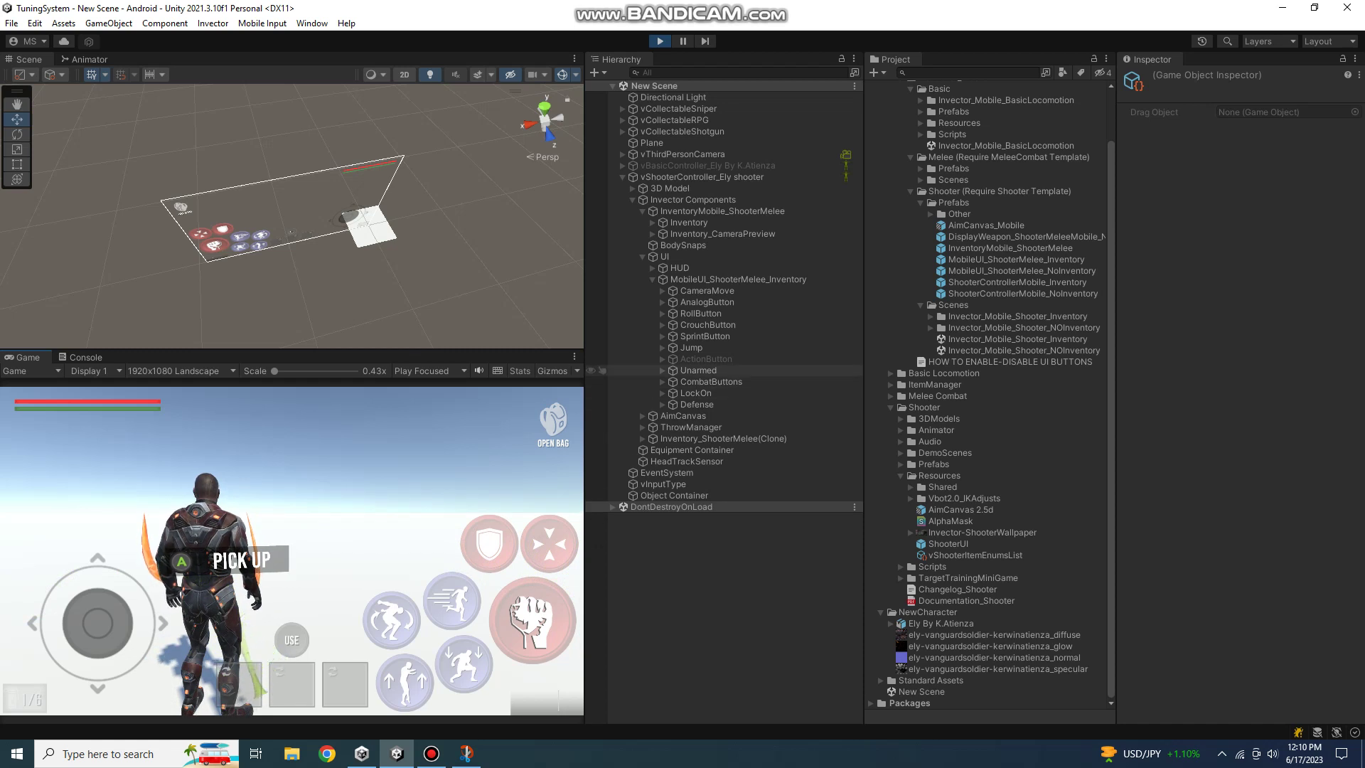
pyautogui.click(699, 370)
pyautogui.click(706, 358)
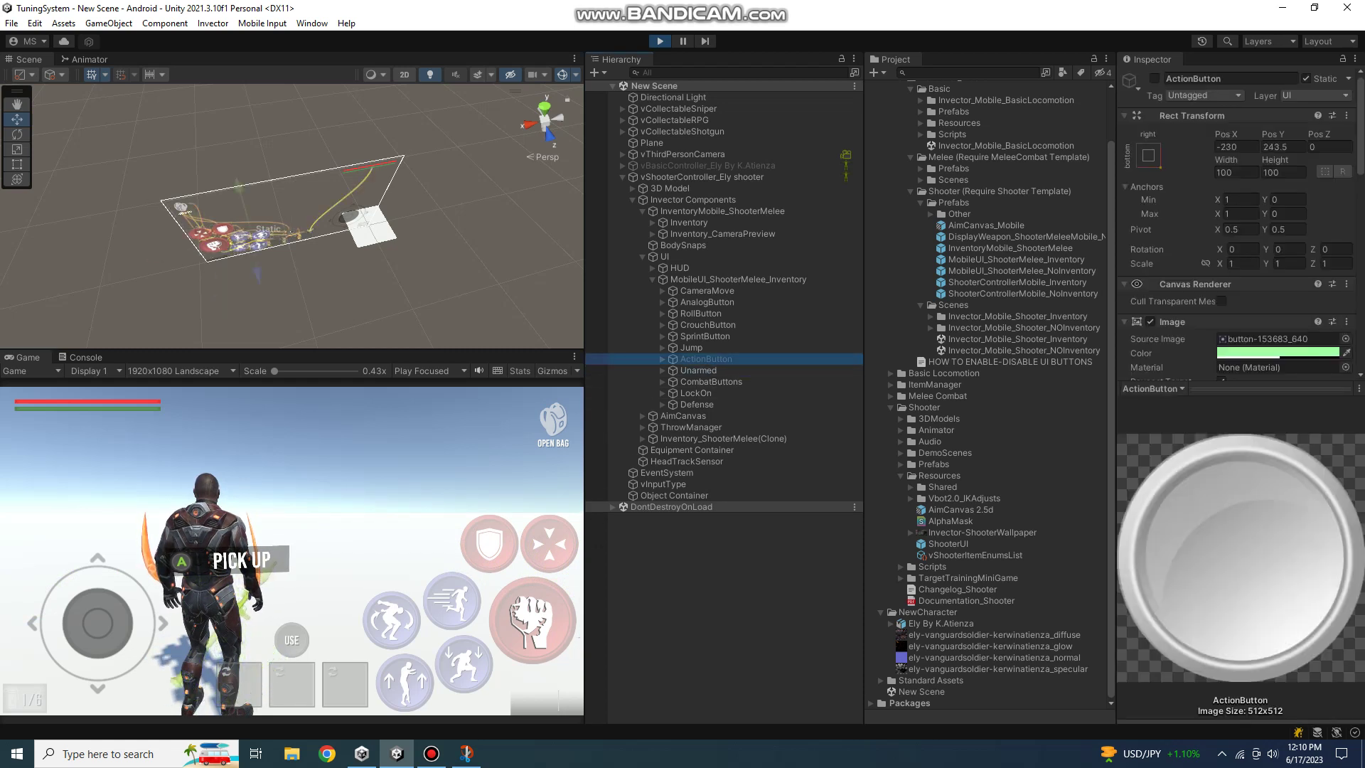
pyautogui.click(1155, 78)
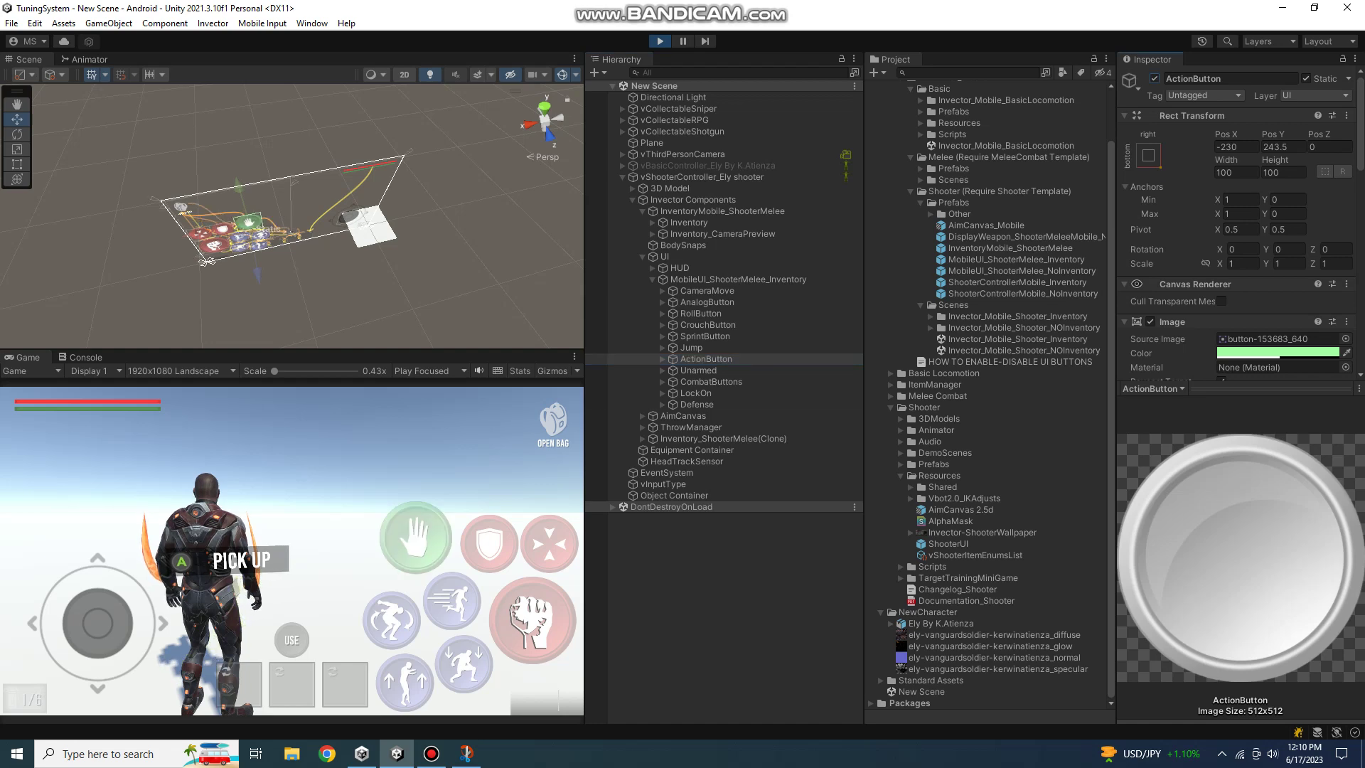
pyautogui.press('e')
pyautogui.rightClick(279, 554)
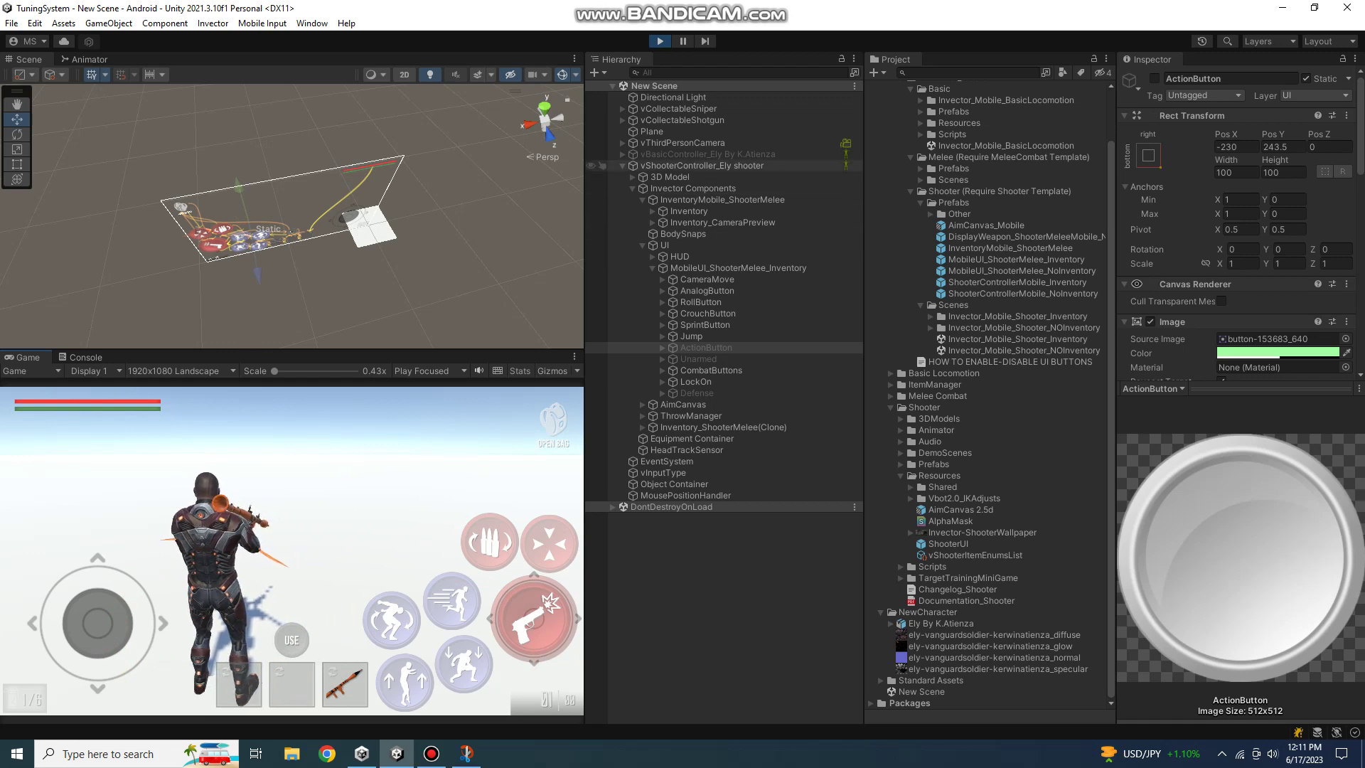
# Stop Play mode, disable ActionButton in the scene, and select Invector Components.
pyautogui.hotkey('ctrl', 'p')
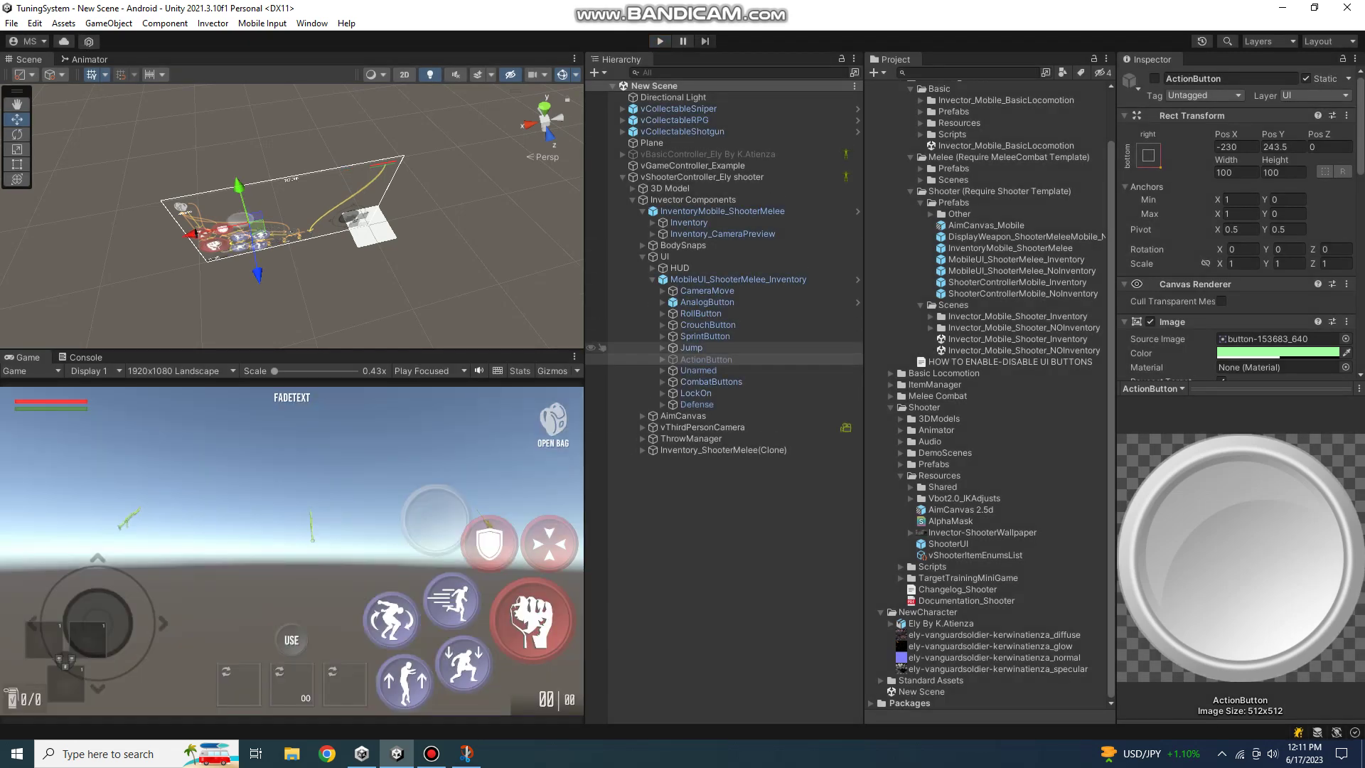
pyautogui.click(706, 359)
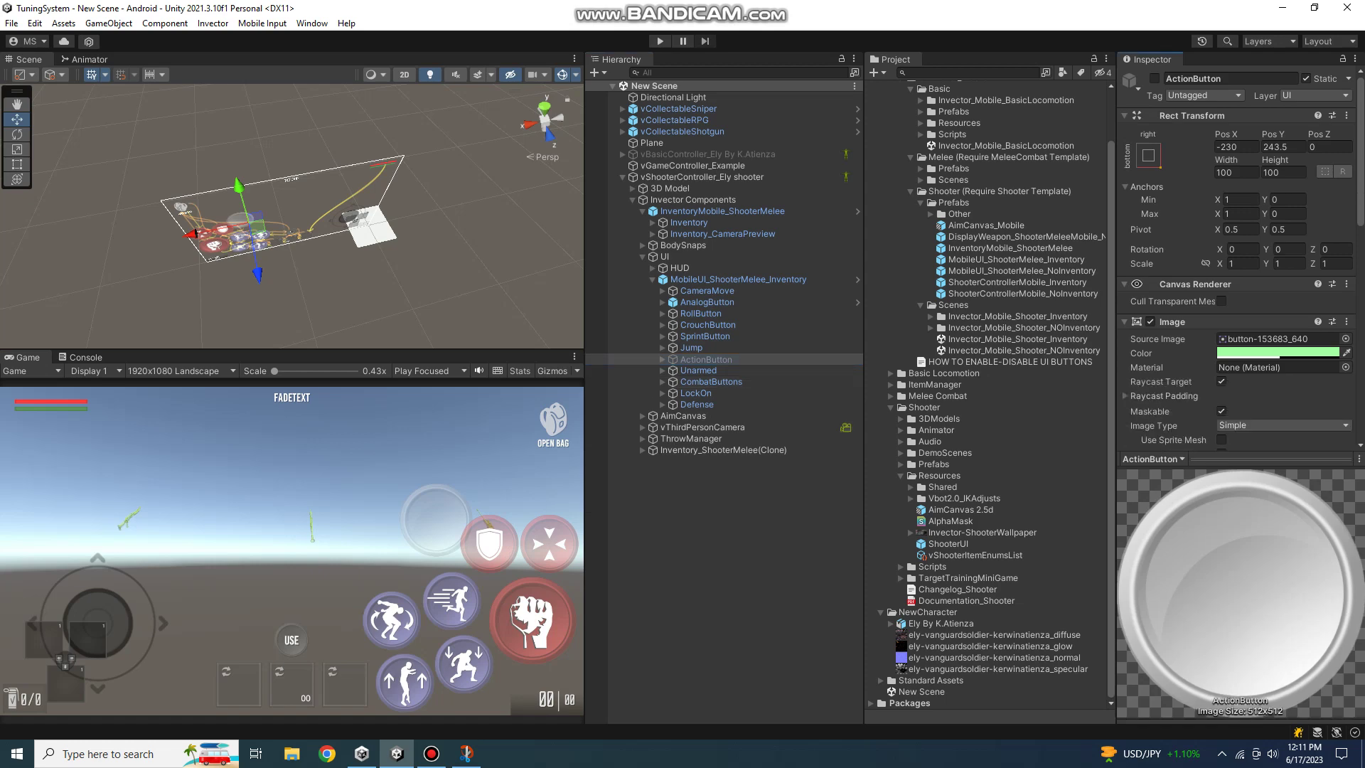
pyautogui.click(712, 484)
pyautogui.click(693, 199)
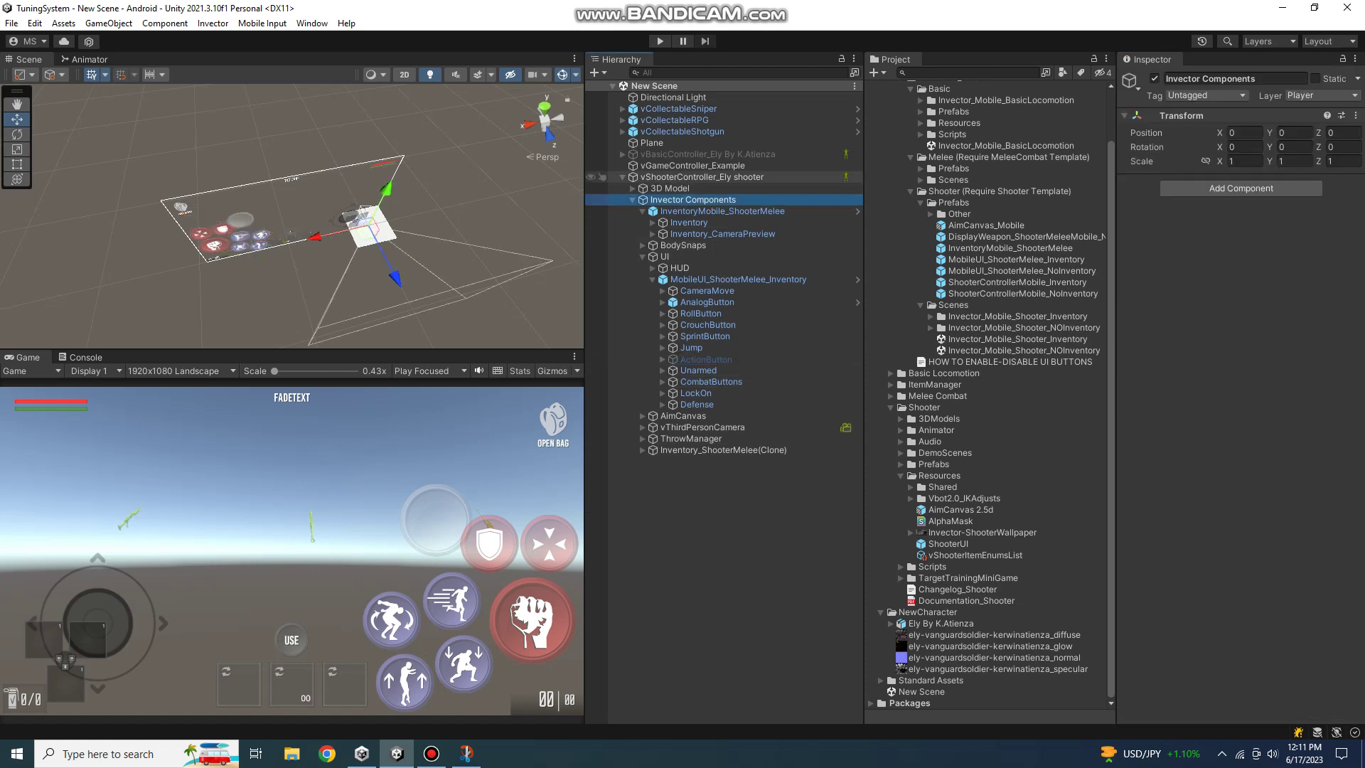
# Collapse vShooterController_Ely shooter, frame it in the Scene view, and glance at vGameController_Example.
pyautogui.click(623, 176)
pyautogui.click(711, 426)
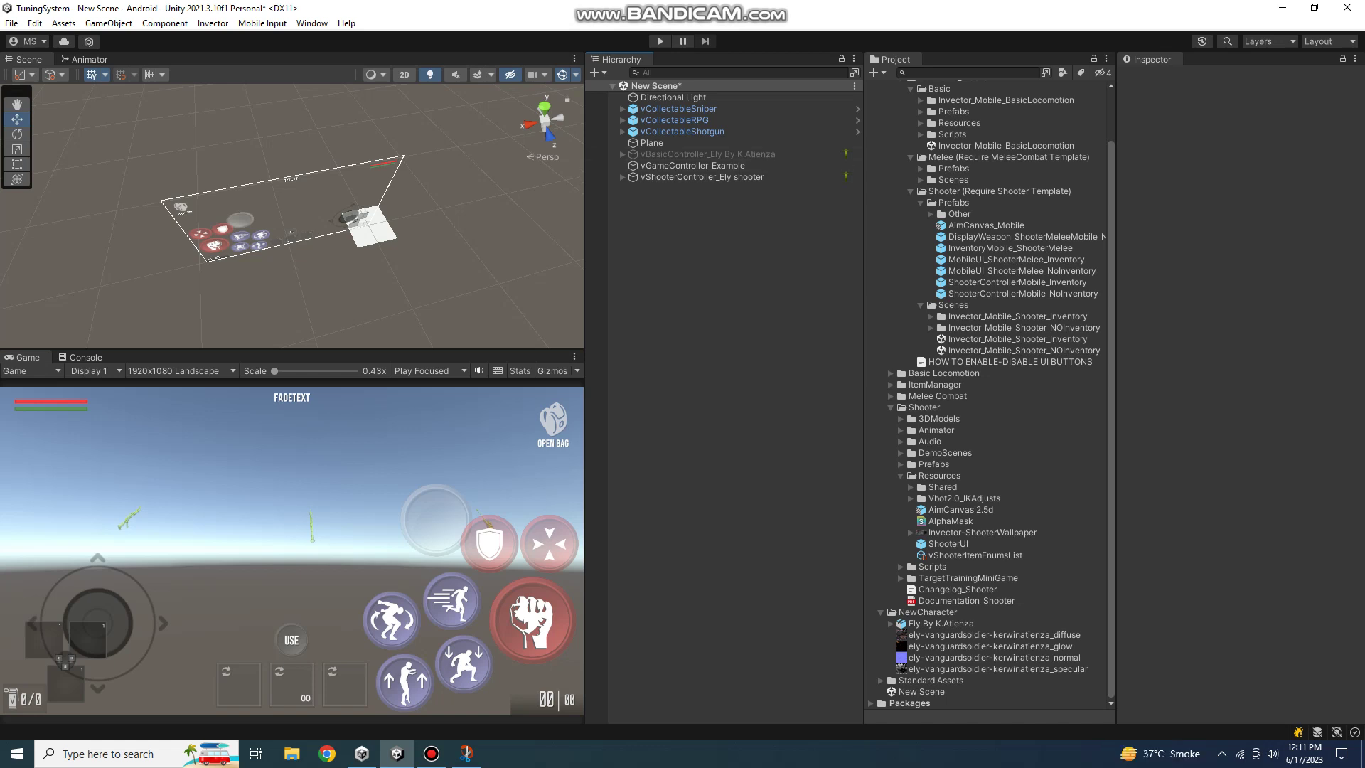
pyautogui.doubleClick(702, 177)
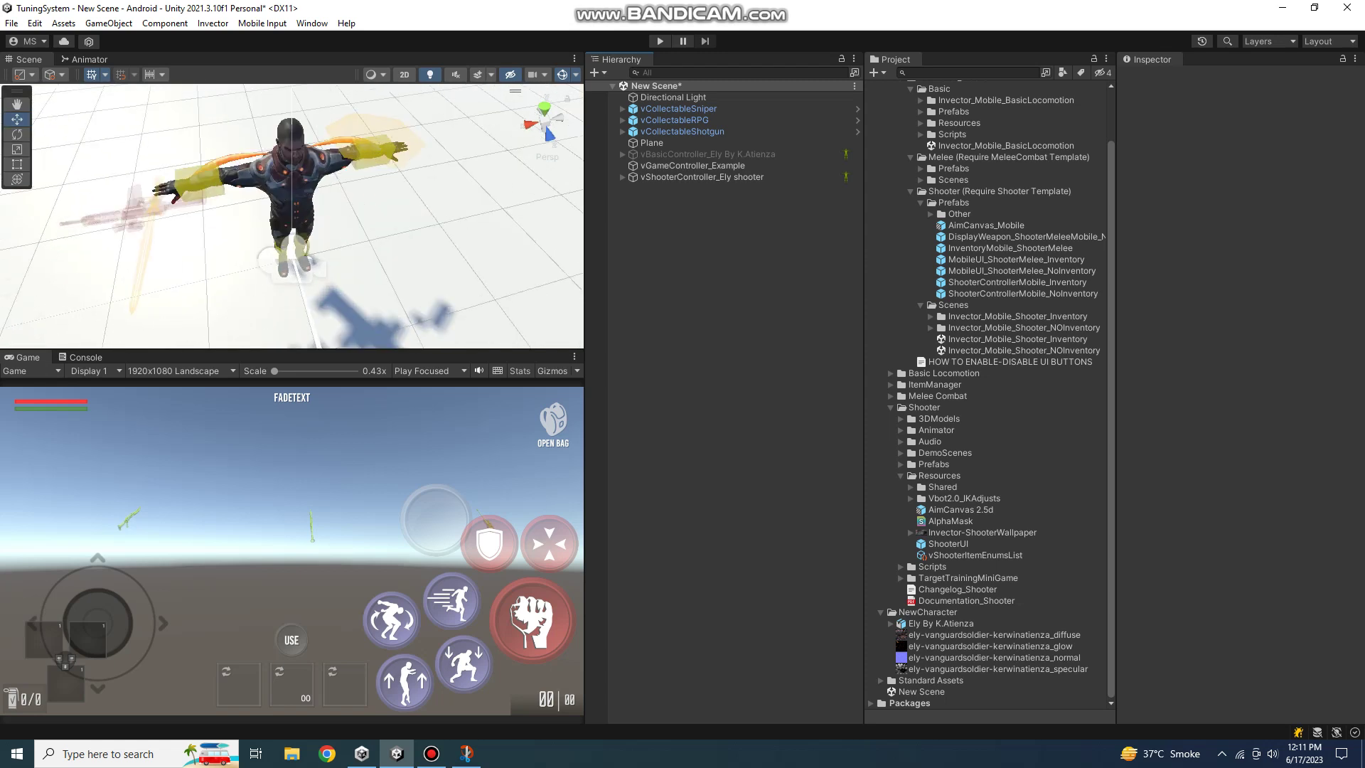
pyautogui.click(693, 166)
pyautogui.click(733, 355)
# Open the Invector ADD-ONS list and scroll through its entries.
pyautogui.click(212, 22)
pyautogui.click(234, 55)
pyautogui.scroll(-5, 590, 515)
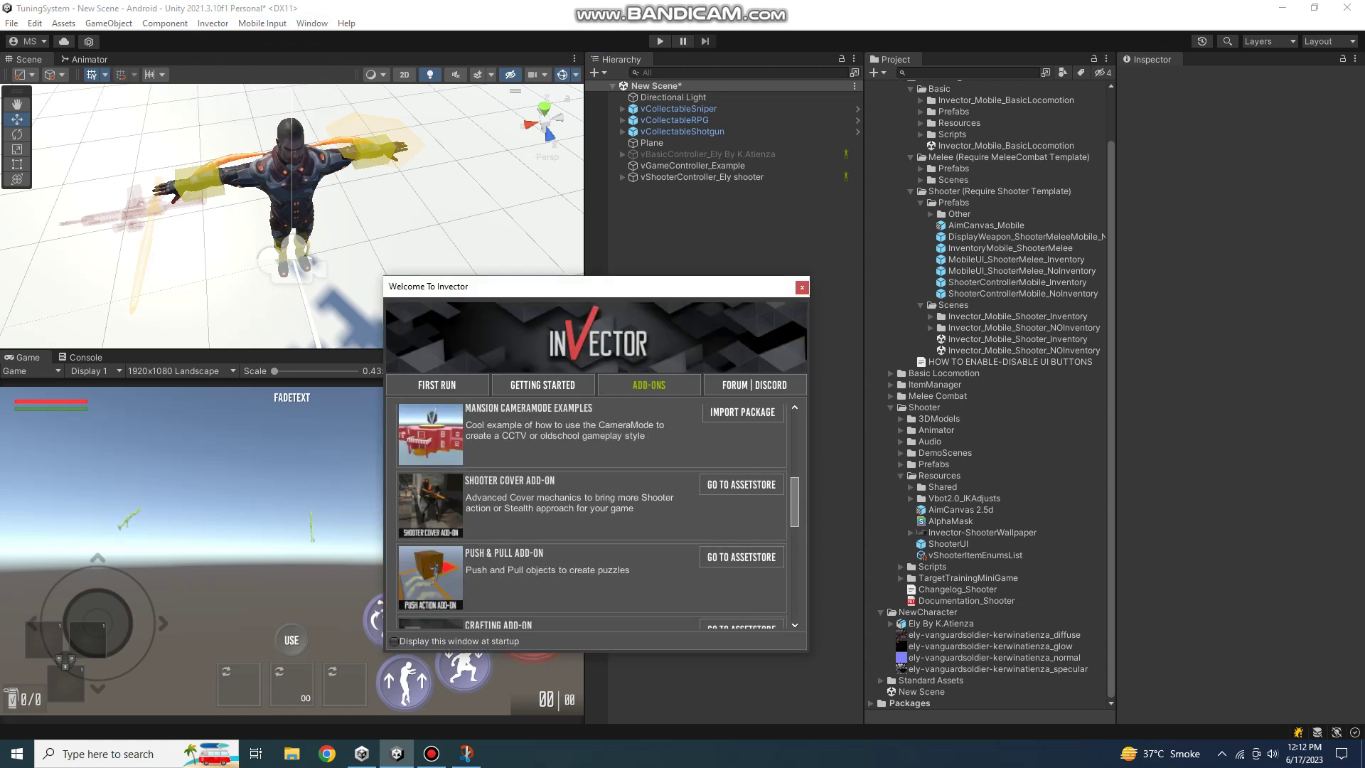
pyautogui.scroll(2, 590, 515)
pyautogui.scroll(2, 590, 516)
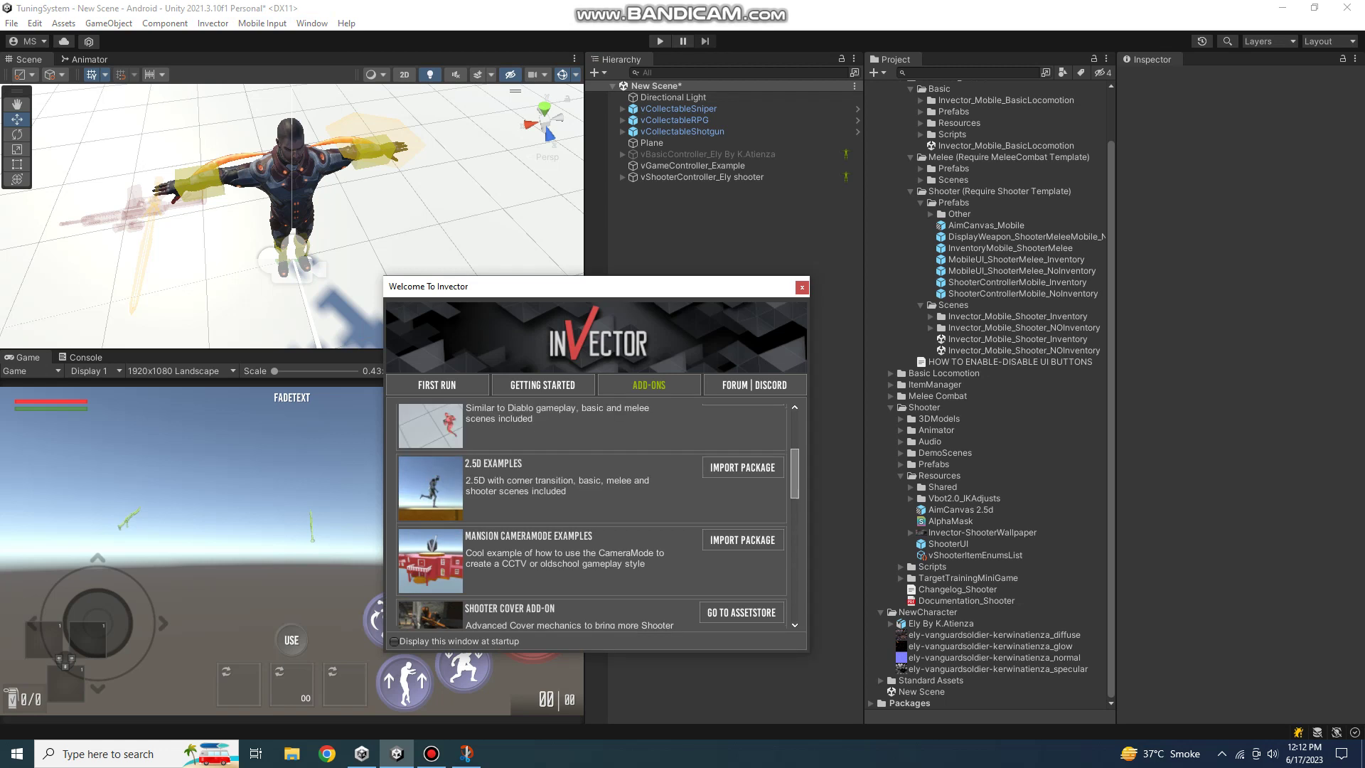
pyautogui.scroll(1, 590, 515)
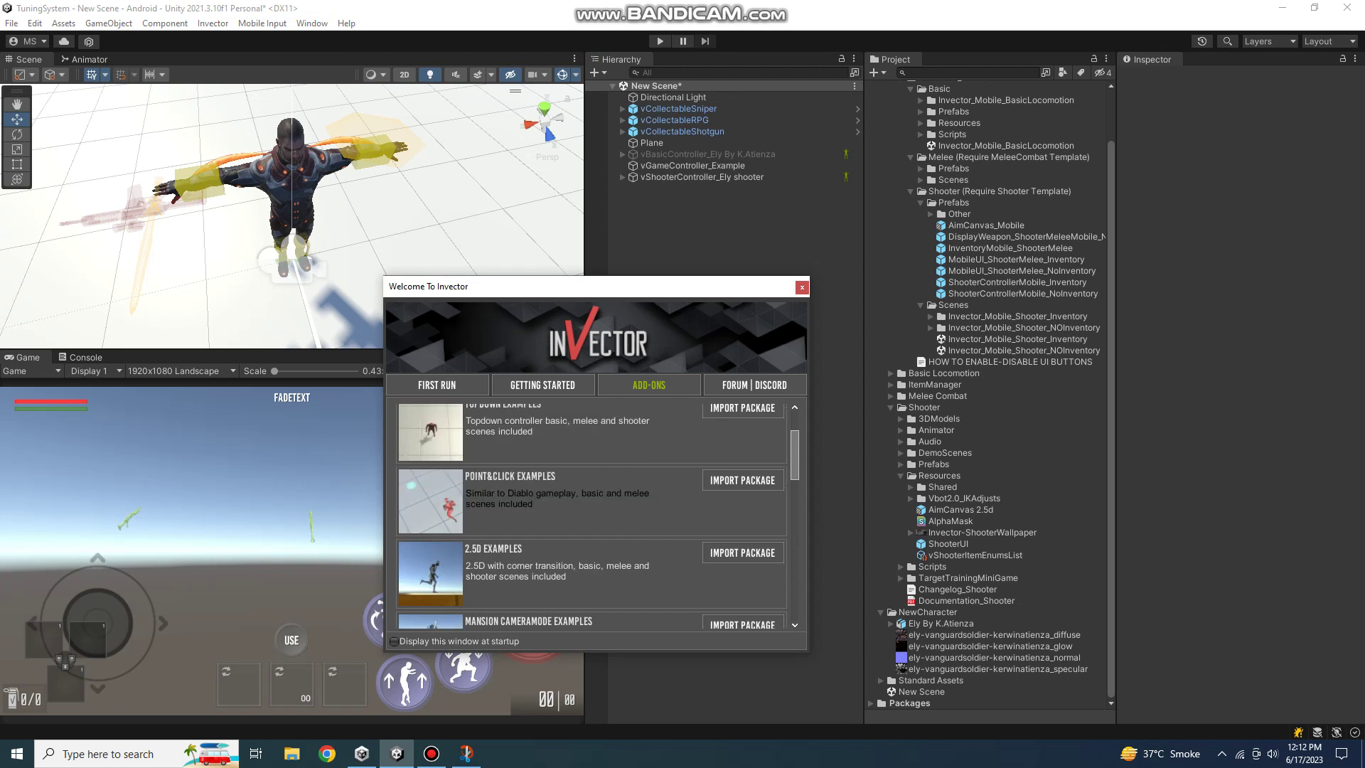
pyautogui.scroll(3, 590, 515)
pyautogui.scroll(-4, 590, 515)
pyautogui.scroll(-1, 590, 515)
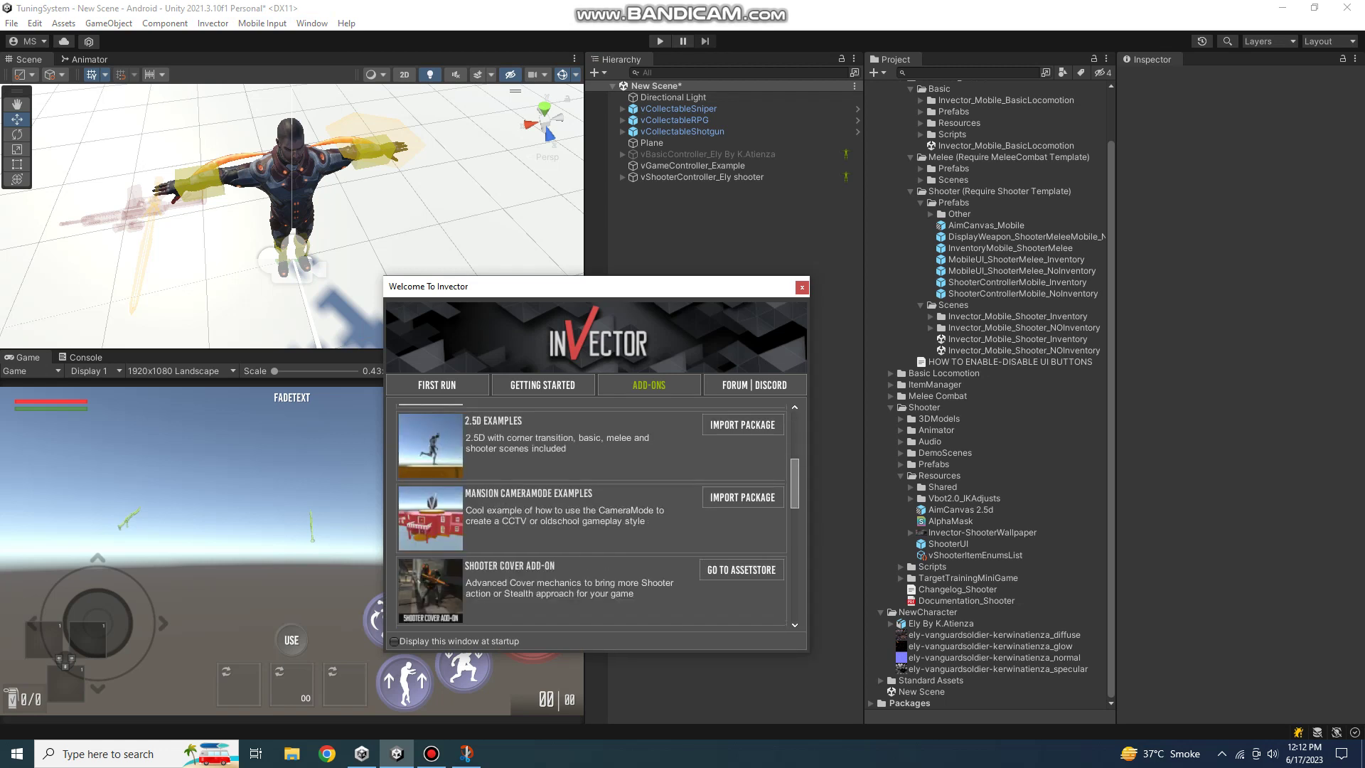
pyautogui.scroll(-1, 590, 516)
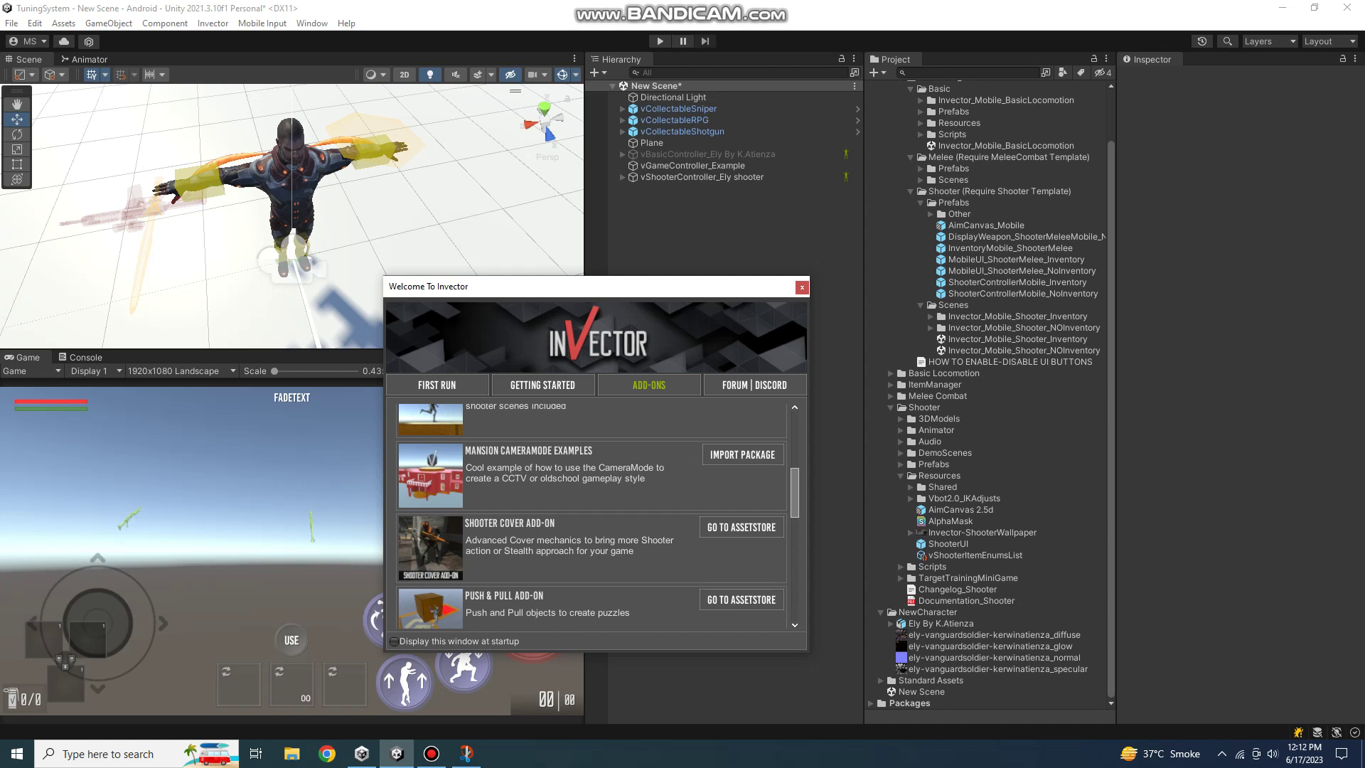
pyautogui.scroll(-1, 590, 516)
pyautogui.scroll(-1, 590, 515)
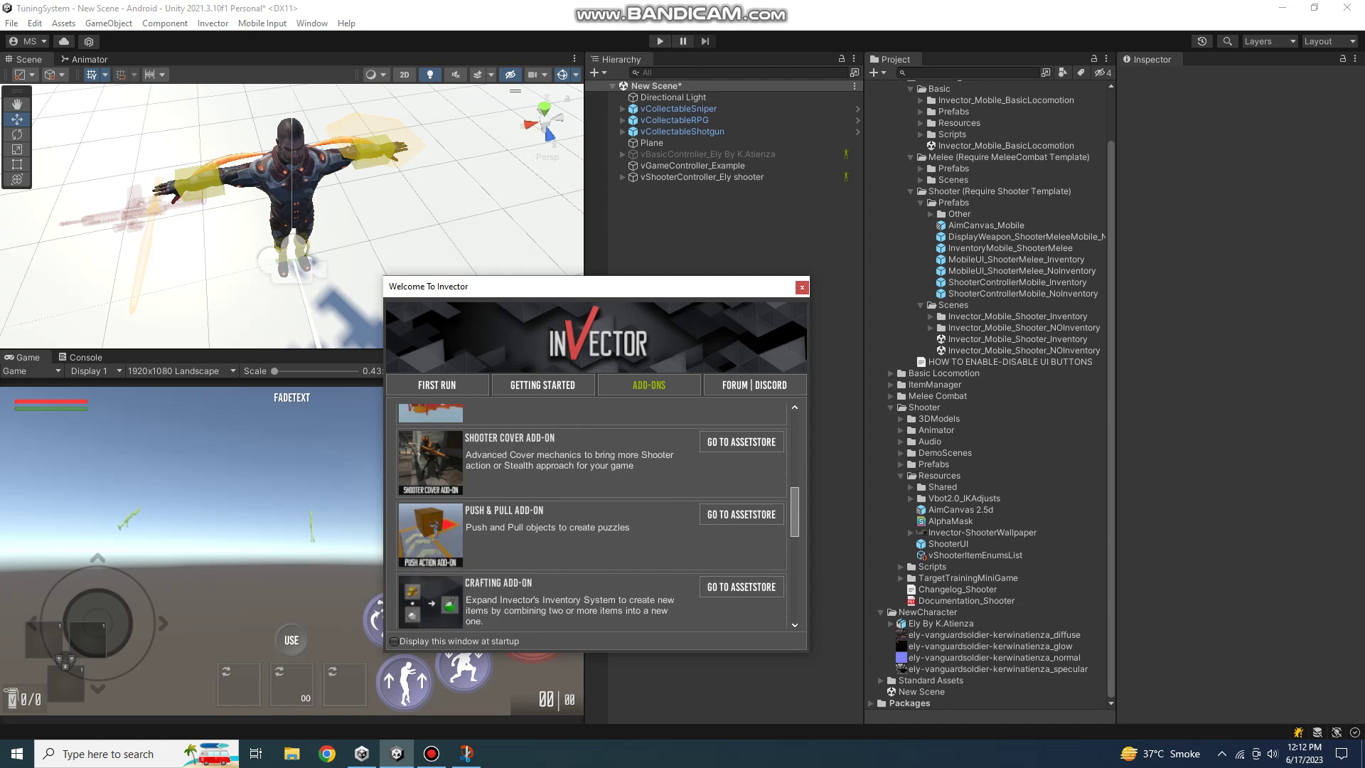
pyautogui.scroll(-4, 590, 516)
# Keep browsing the add-ons such as Shooter Cover and Push & Pull, then close Welcome To Invector.
pyautogui.scroll(1, 590, 516)
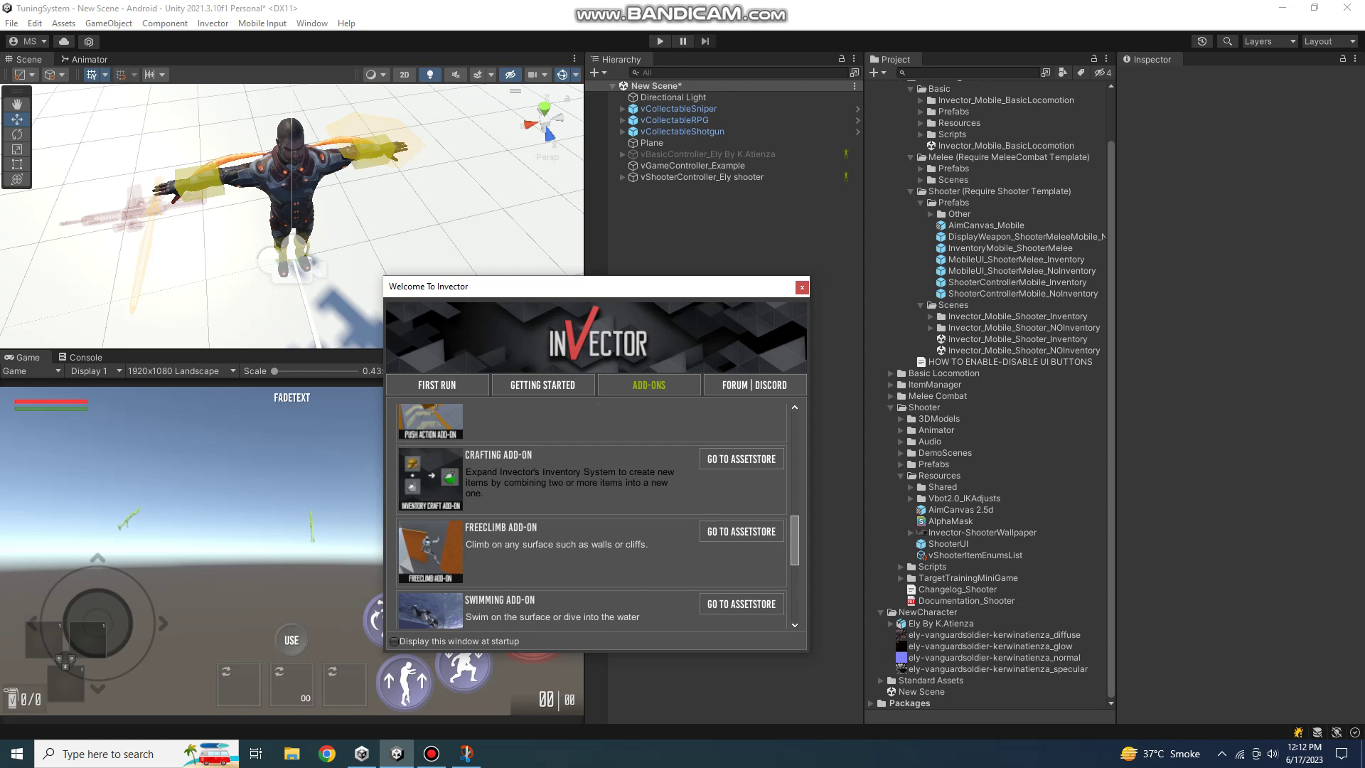
pyautogui.scroll(1, 590, 516)
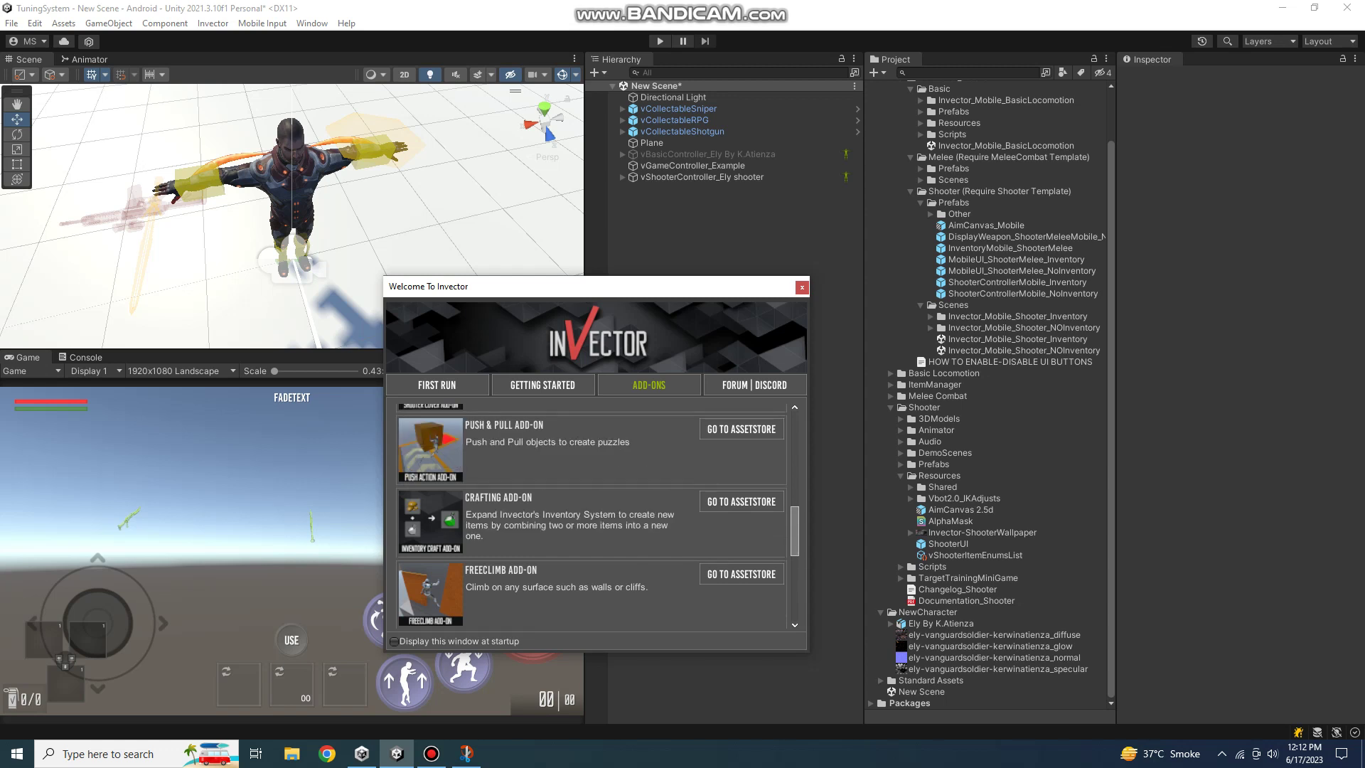
pyautogui.scroll(1, 590, 515)
pyautogui.scroll(1, 590, 515)
pyautogui.scroll(-3, 591, 516)
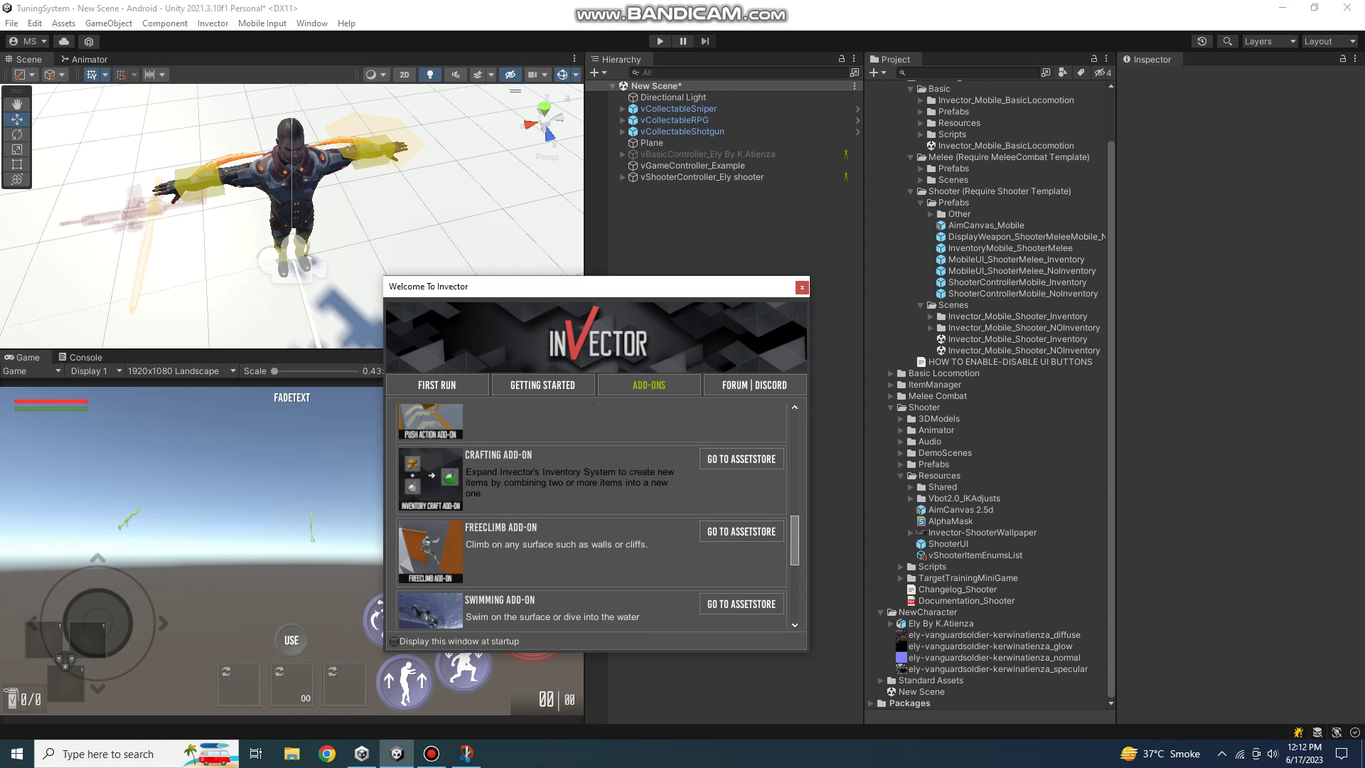
pyautogui.scroll(-1, 590, 516)
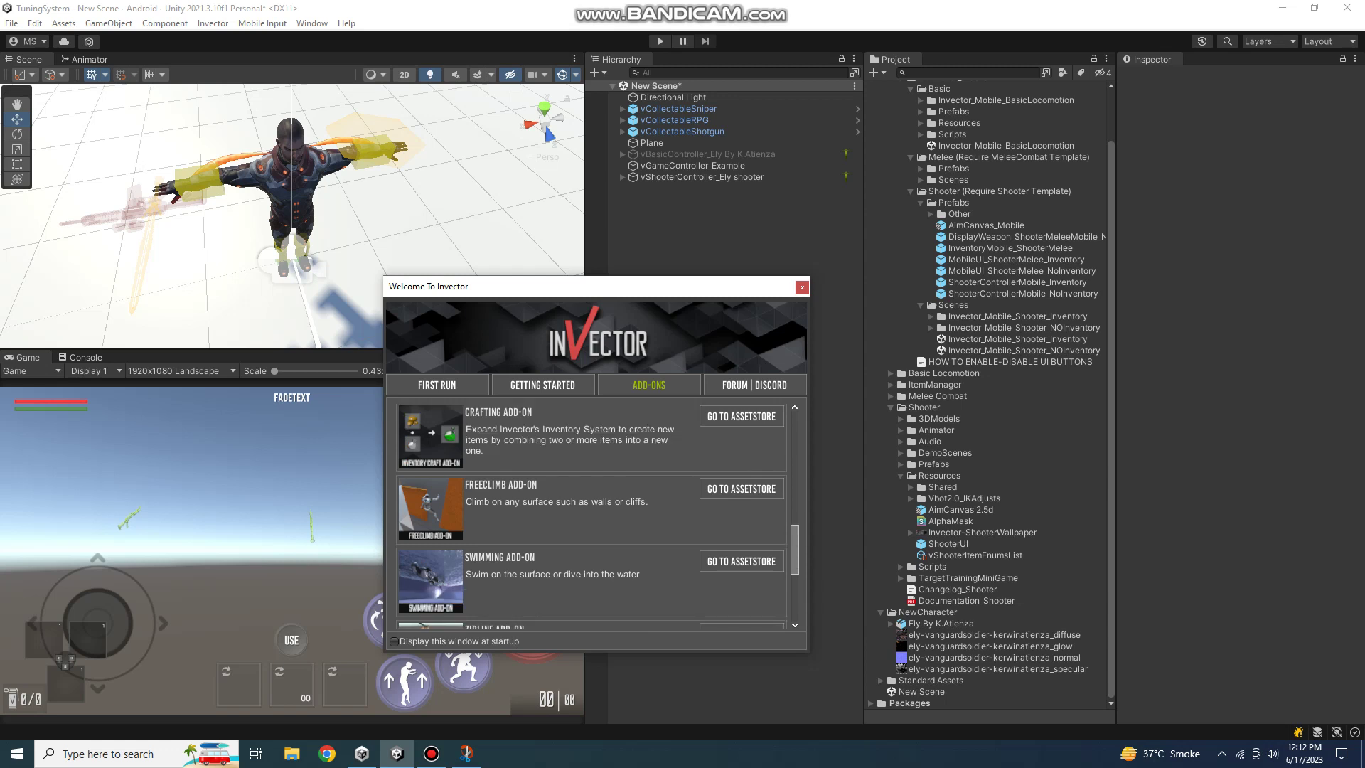
pyautogui.scroll(-1, 591, 516)
pyautogui.scroll(-1, 590, 515)
pyautogui.scroll(-2, 591, 515)
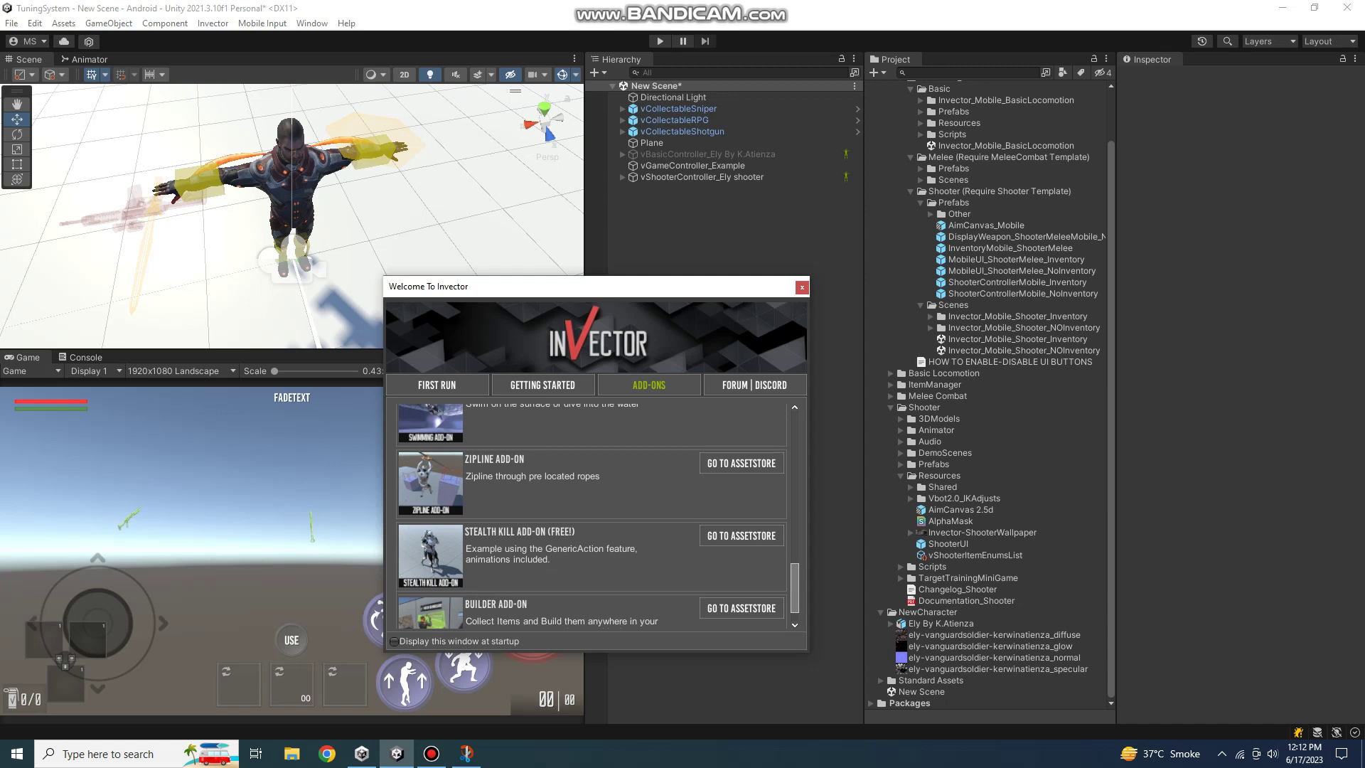
pyautogui.scroll(-1, 591, 515)
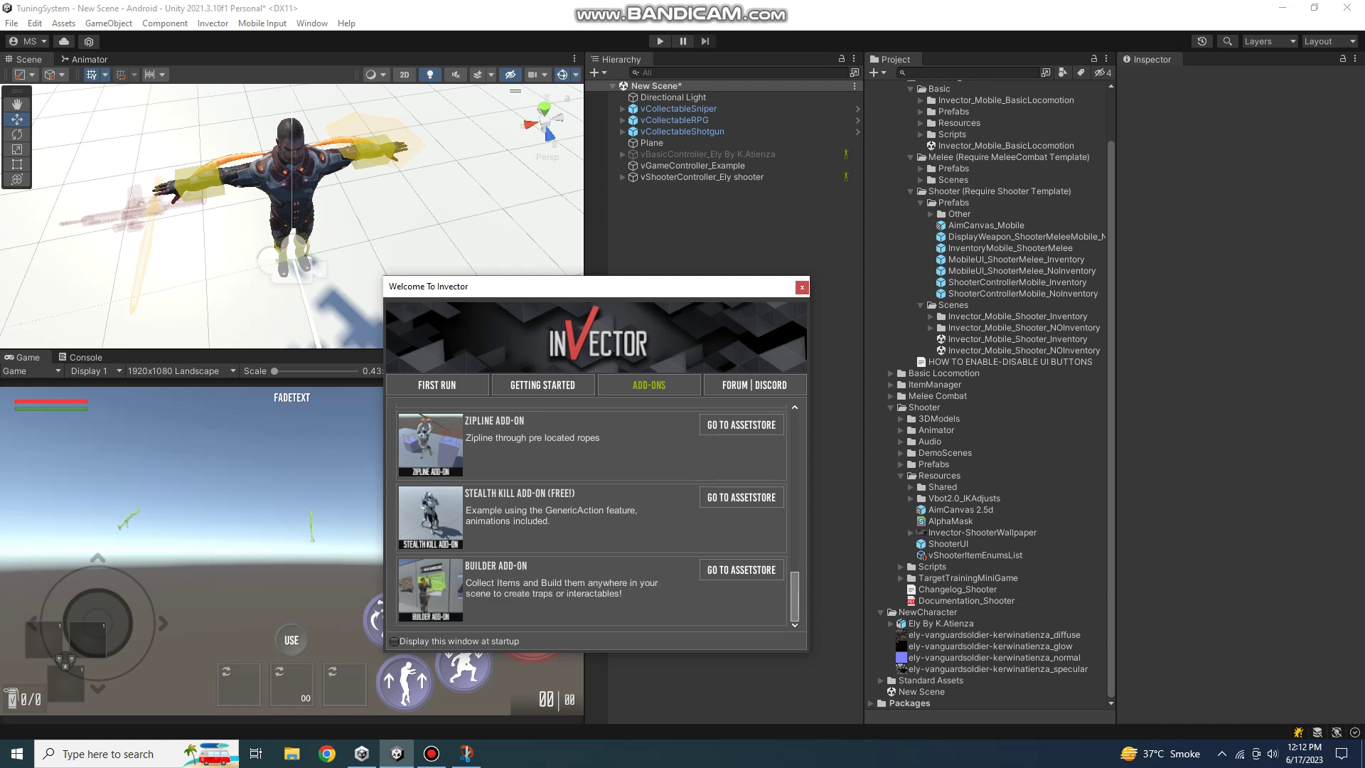
pyautogui.scroll(2, 590, 515)
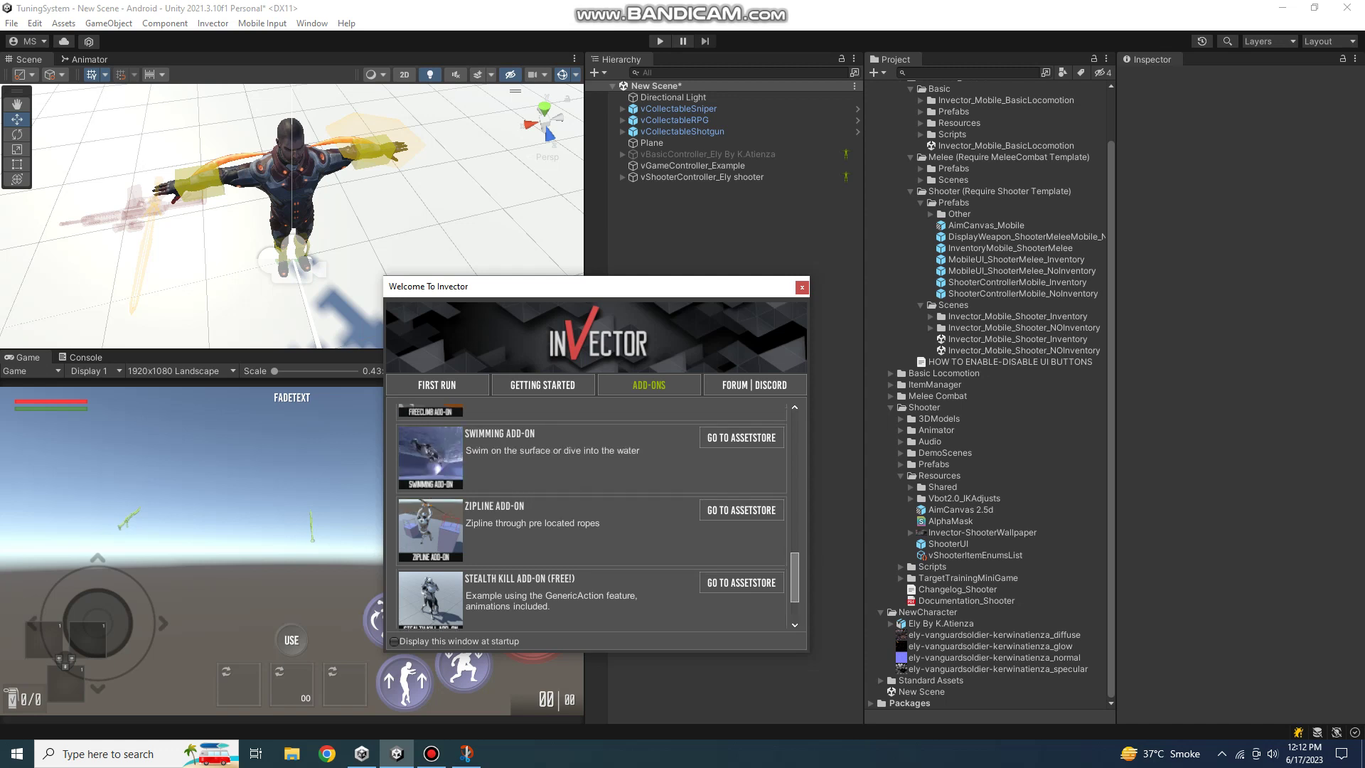
pyautogui.scroll(3, 591, 515)
pyautogui.scroll(3, 590, 516)
pyautogui.scroll(3, 590, 515)
pyautogui.scroll(3, 590, 515)
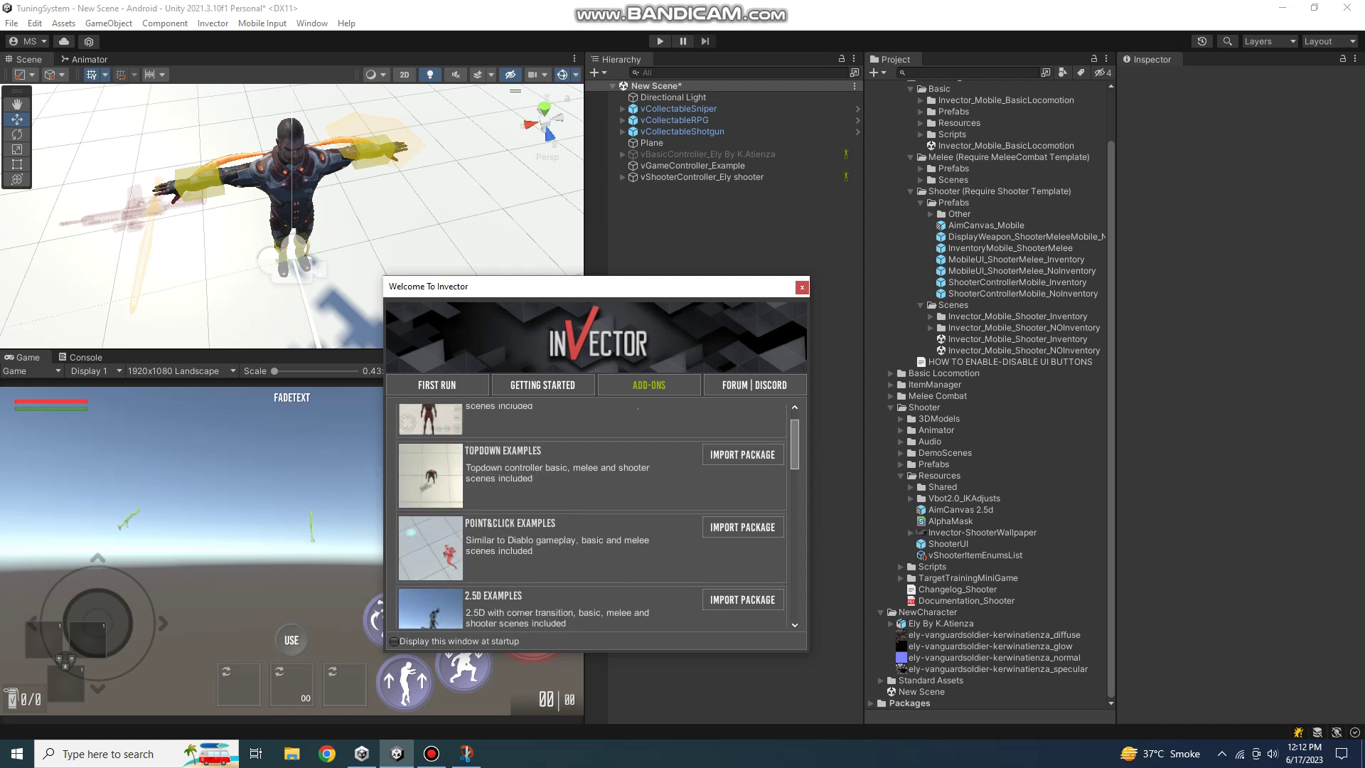
pyautogui.scroll(1, 590, 516)
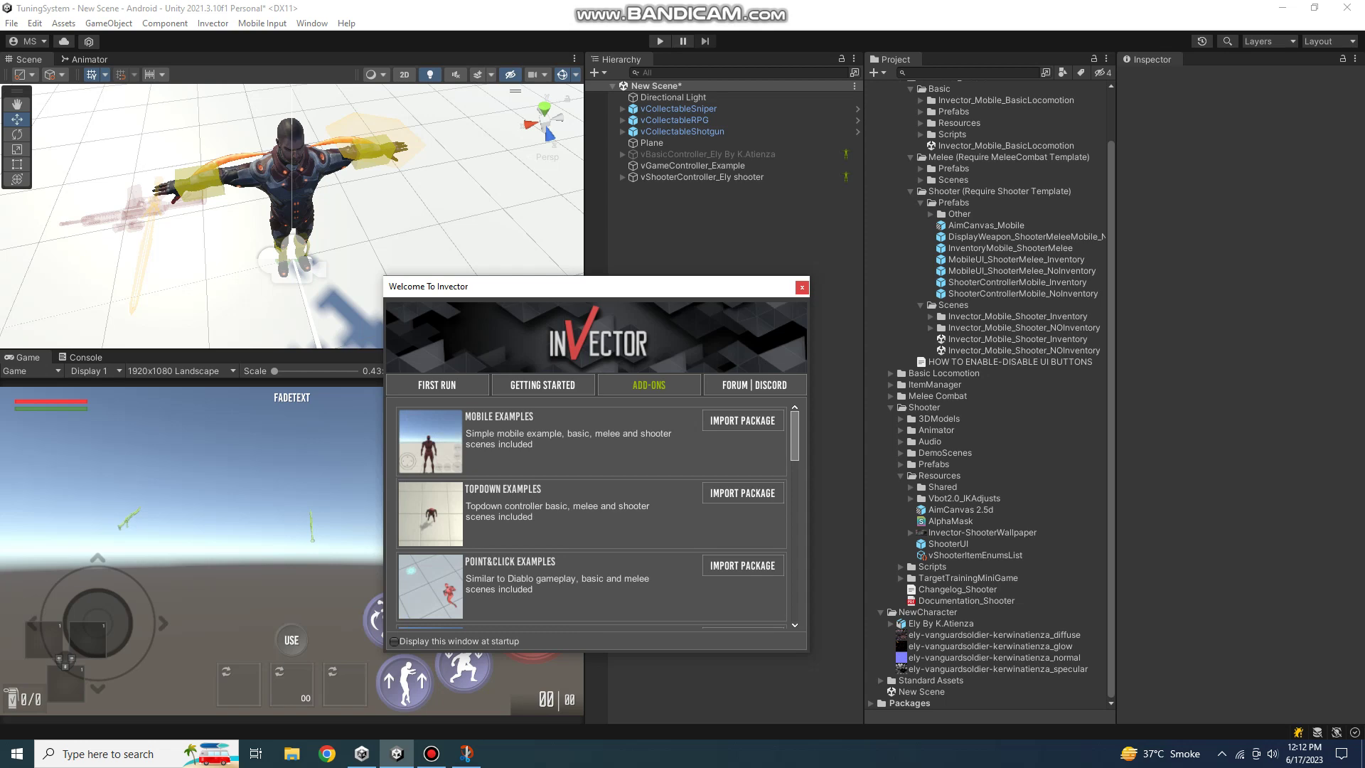
pyautogui.click(802, 288)
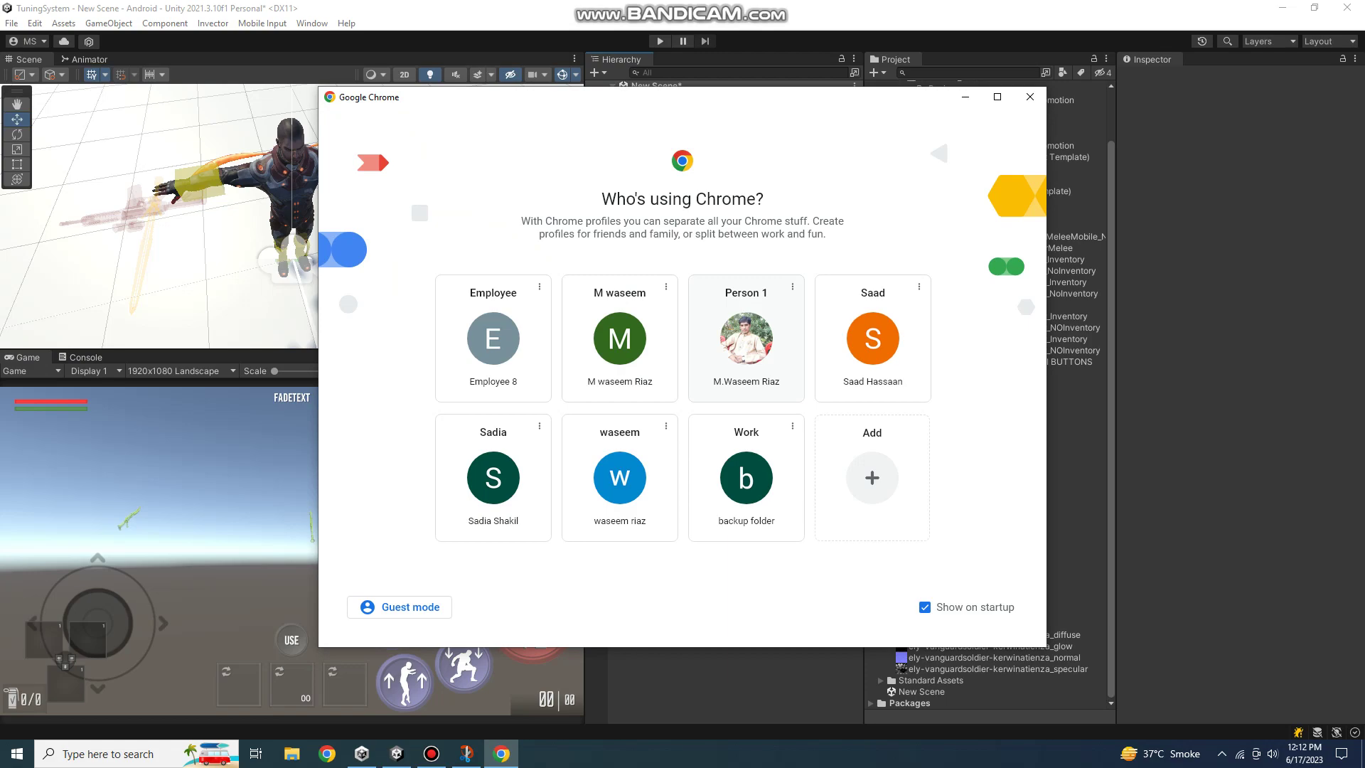
# Choose a Chrome profile and go to the unityassets4free.com Complete Projects page.
pyautogui.click(747, 338)
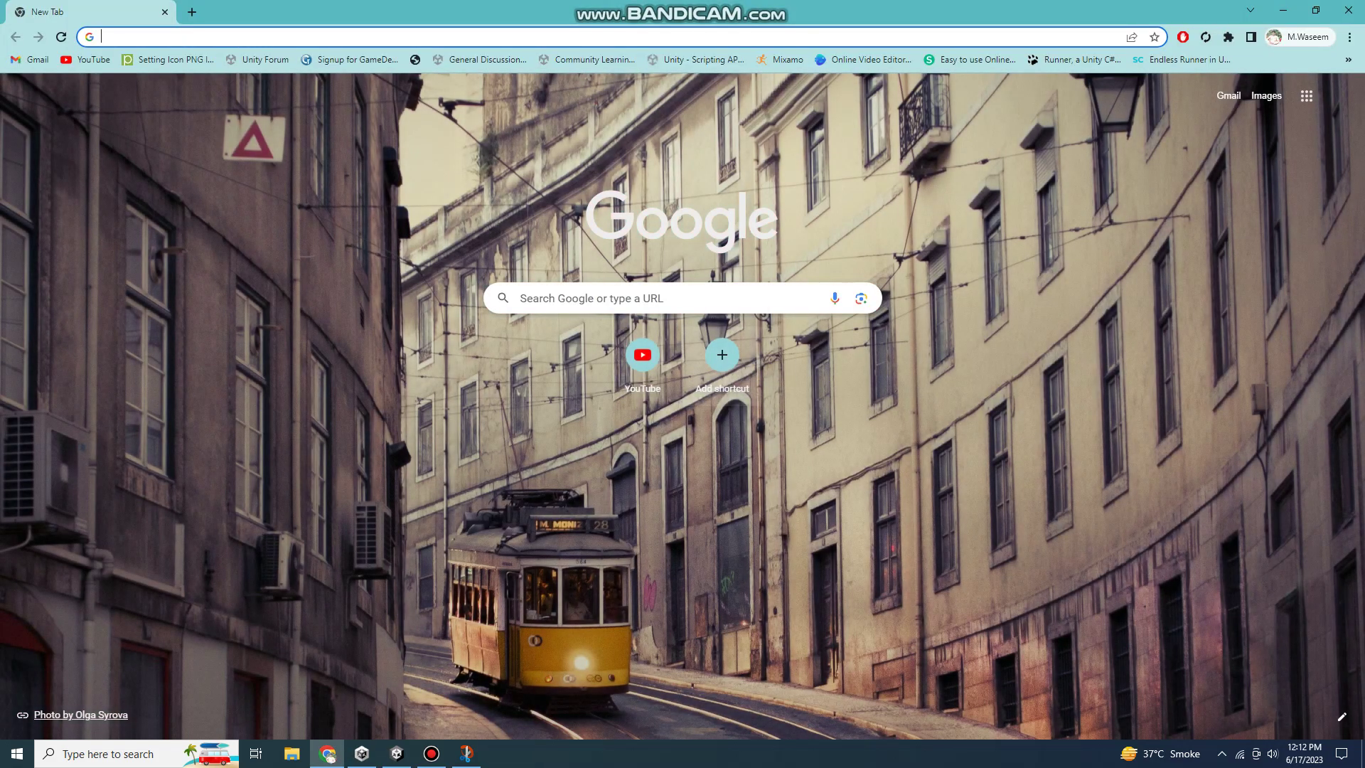
pyautogui.write('a')
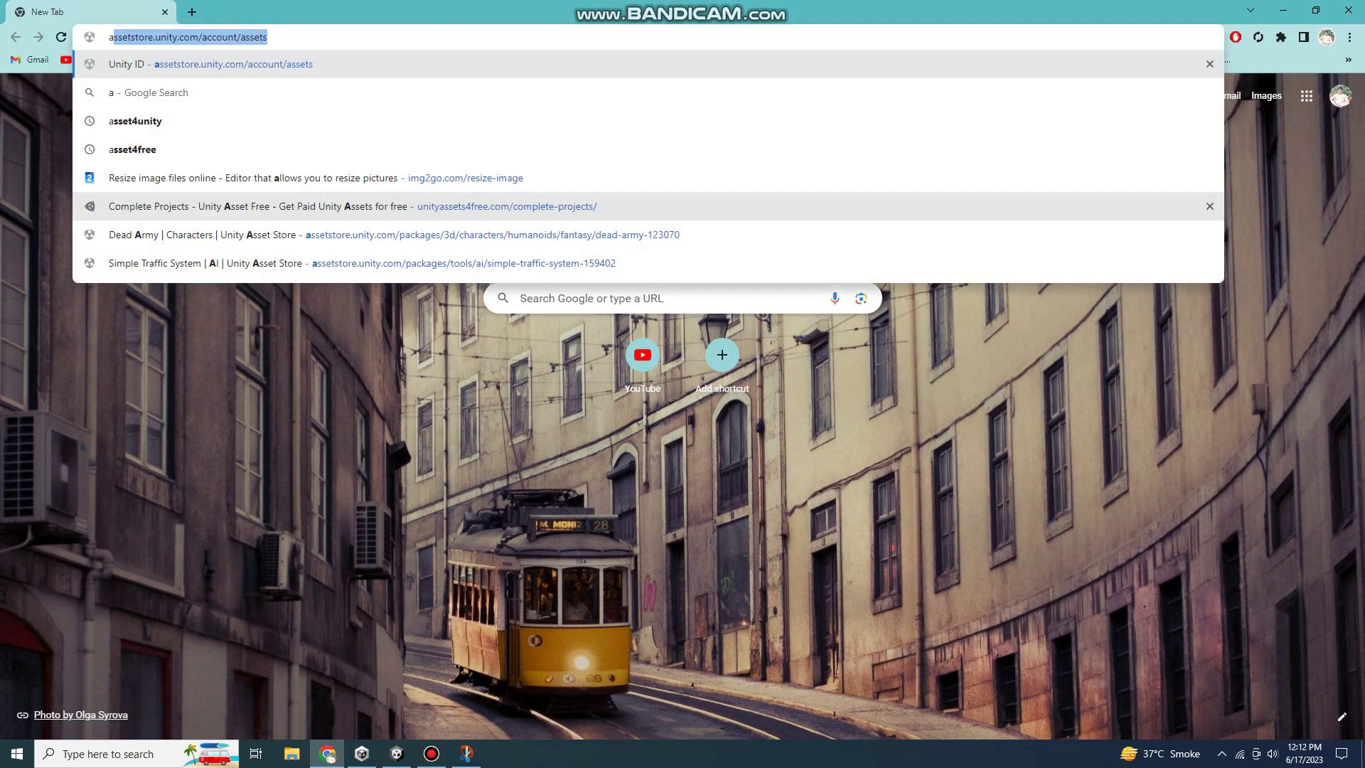
pyautogui.write('un')
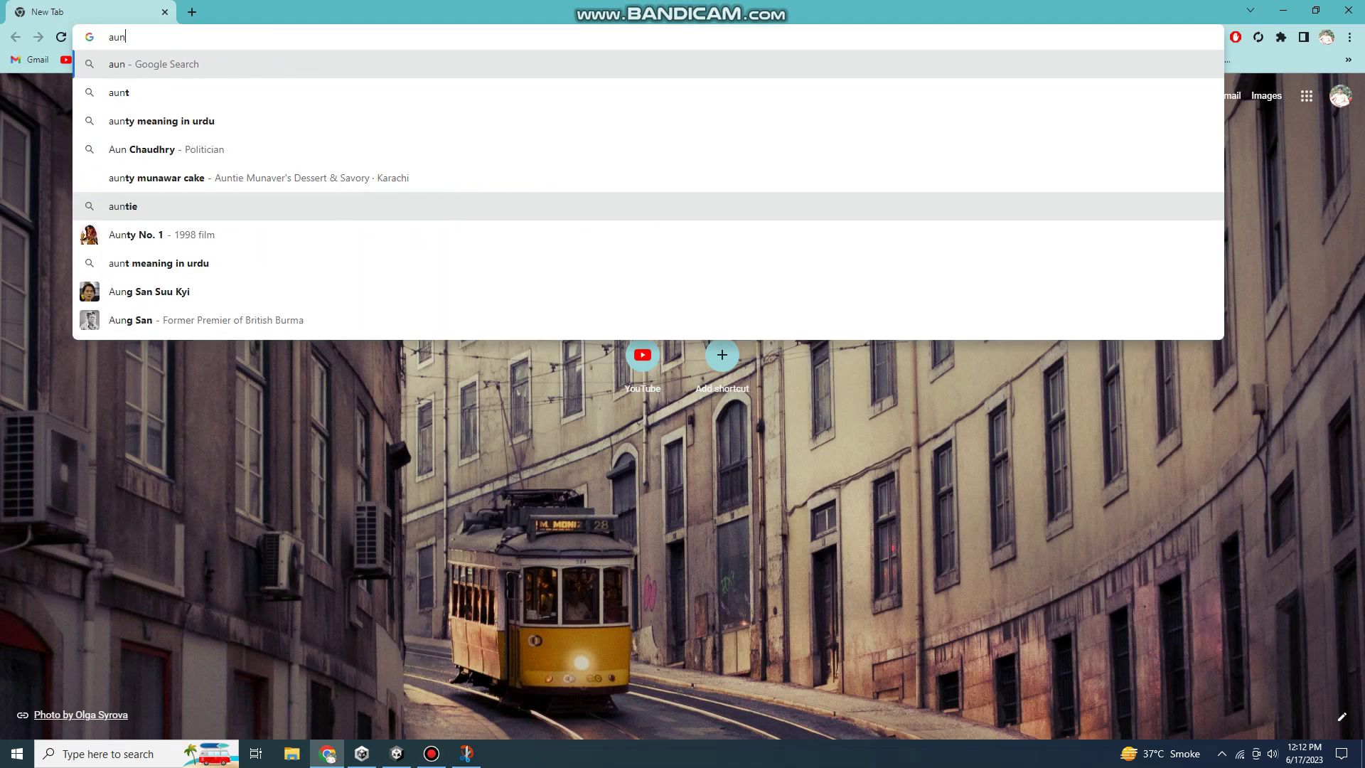
pyautogui.press('BackSpace')
pyautogui.press('BackSpace')
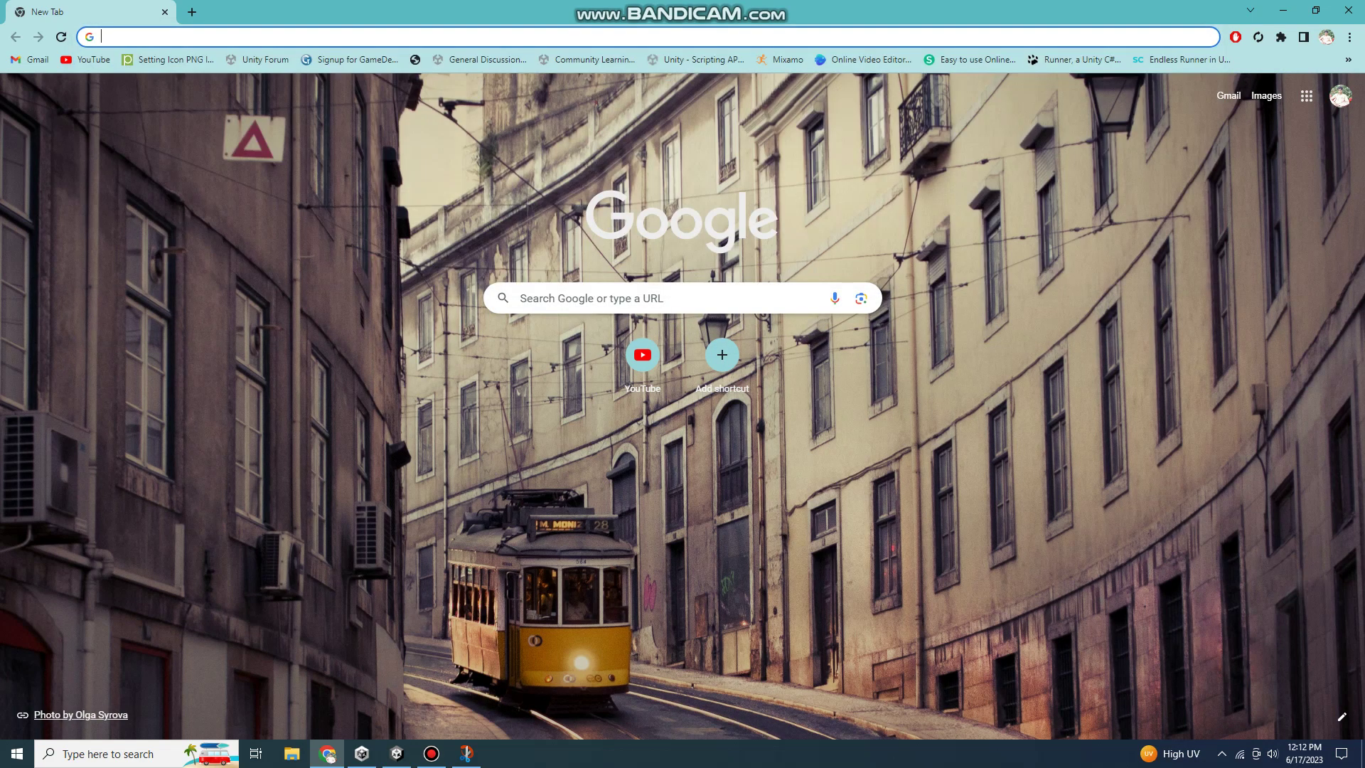
pyautogui.write('unitya')
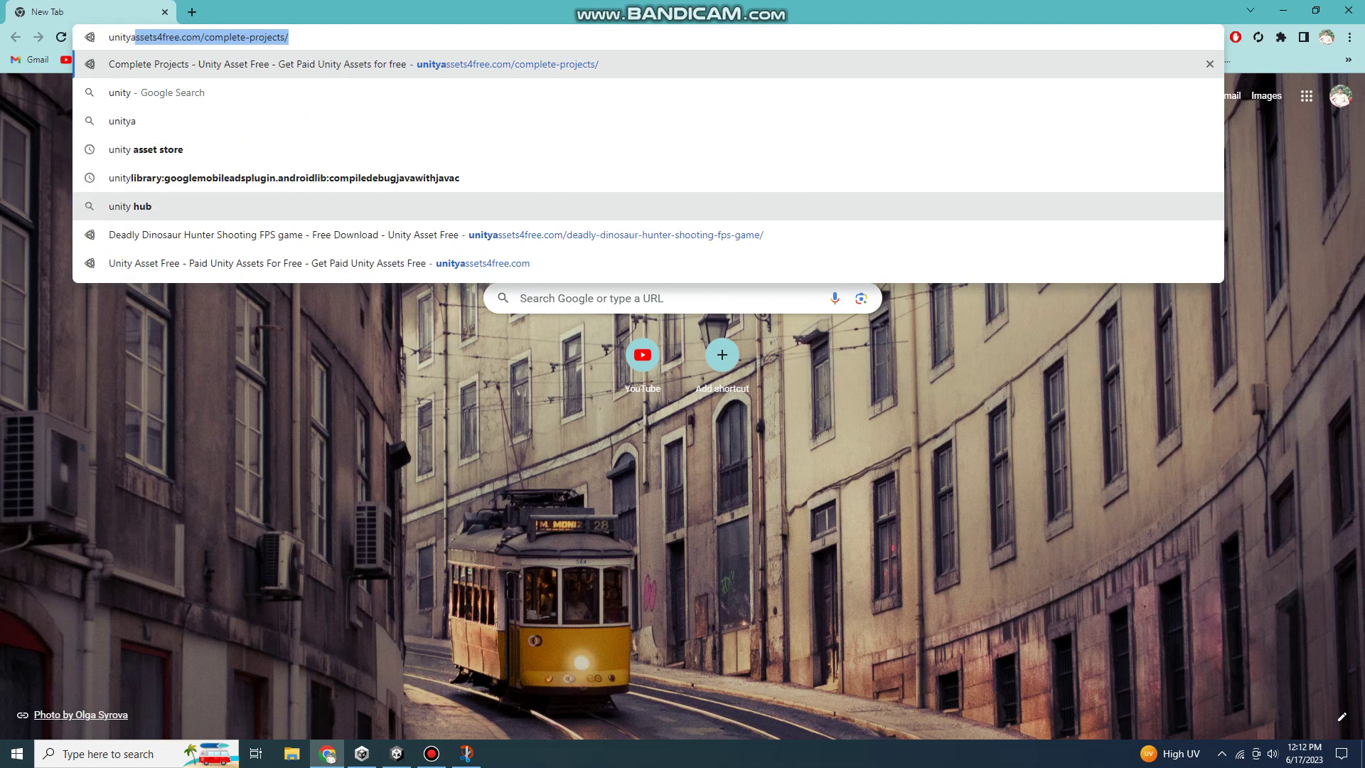
pyautogui.write('ss')
pyautogui.press('Return')
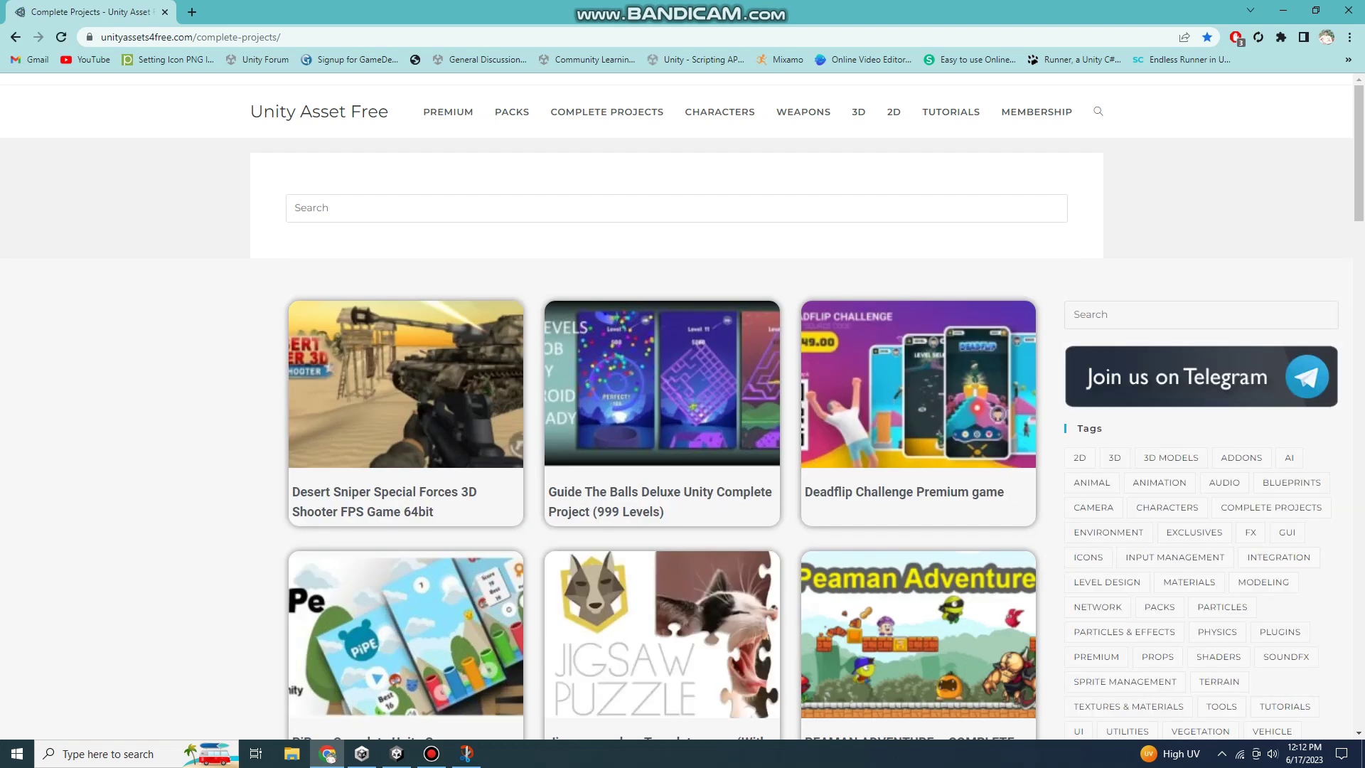
# Search the page for 'invectormultiplayer'.
pyautogui.rightClick(405, 212)
pyautogui.press('Escape')
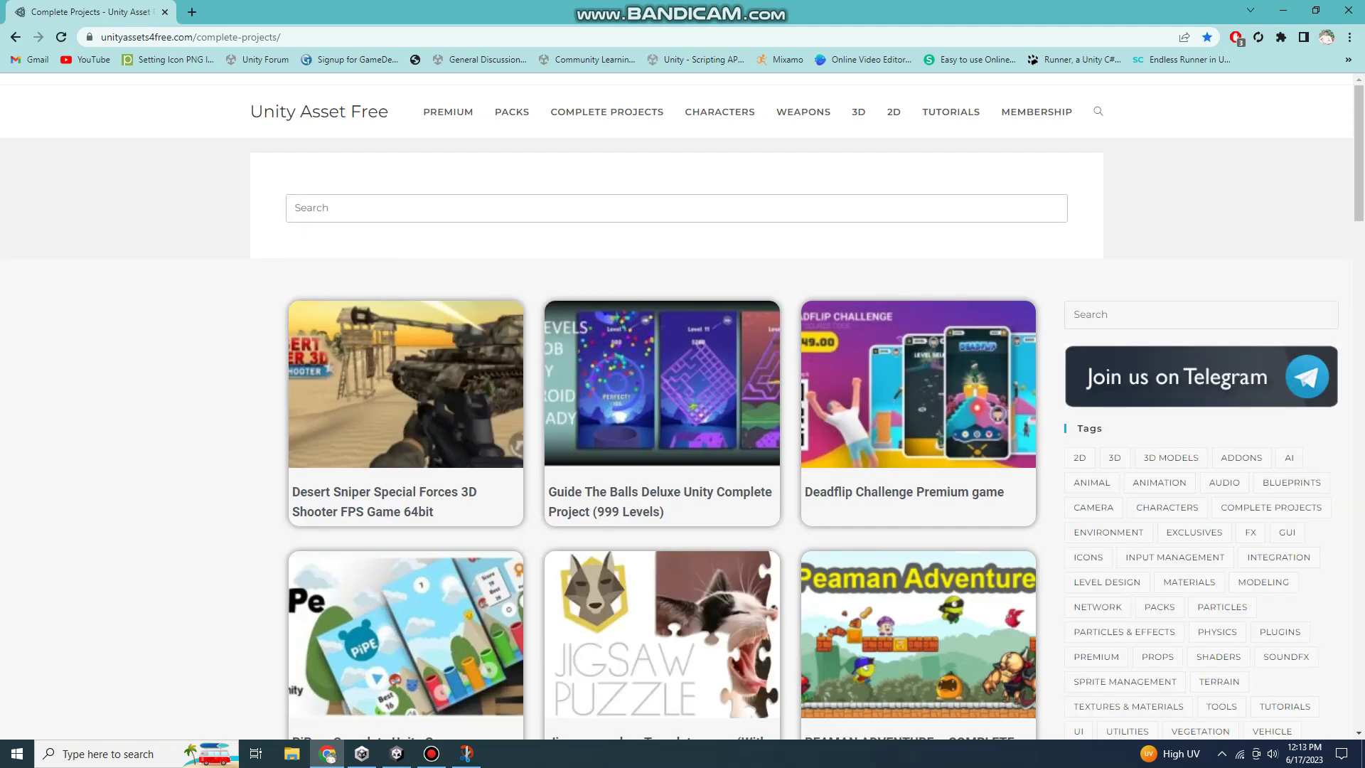
pyautogui.write('inve')
pyautogui.write('ctor')
pyautogui.write('multi')
pyautogui.write('play')
pyautogui.write('er')
pyautogui.press('Return')
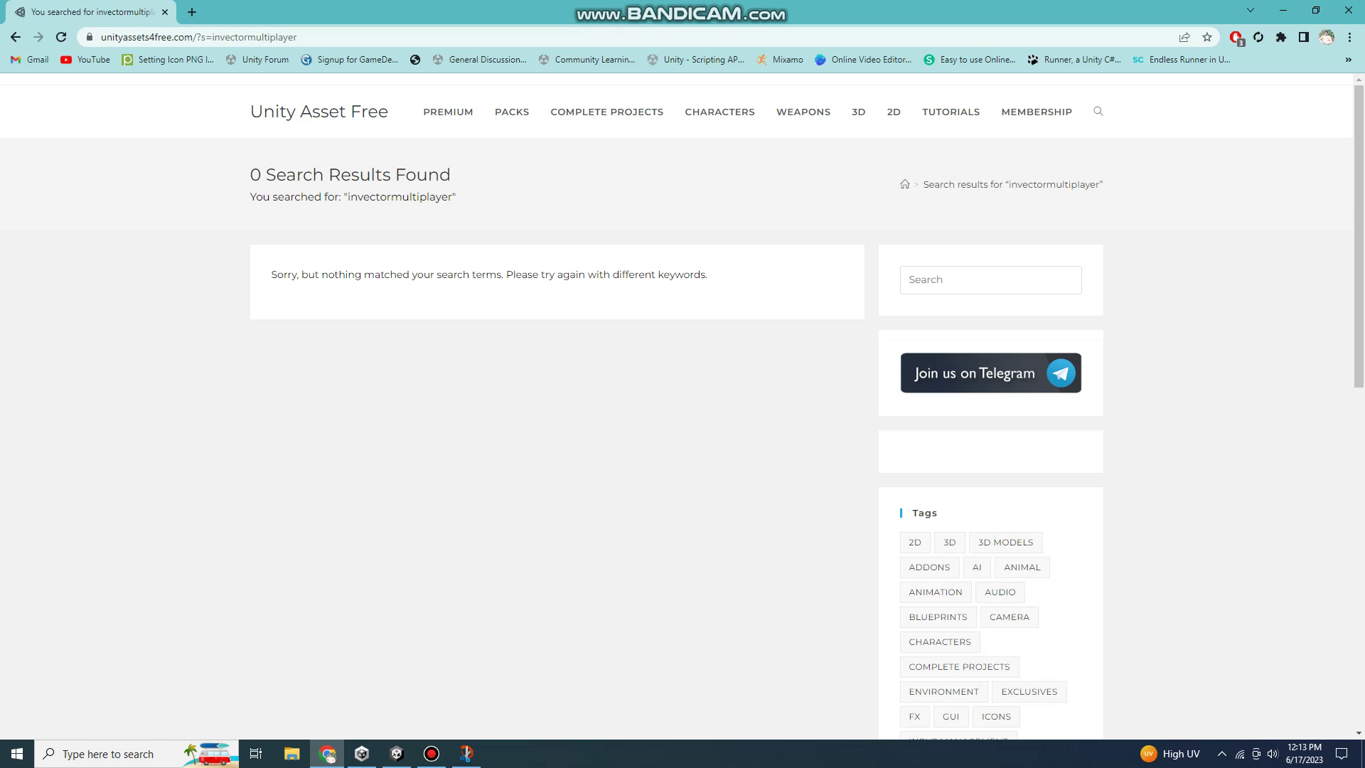
# Run a site search for 'multiplayer' and browse the 157 results.
pyautogui.click(925, 279)
pyautogui.write('m')
pyautogui.write('ultipl')
pyautogui.write('ayer')
pyautogui.press('Return')
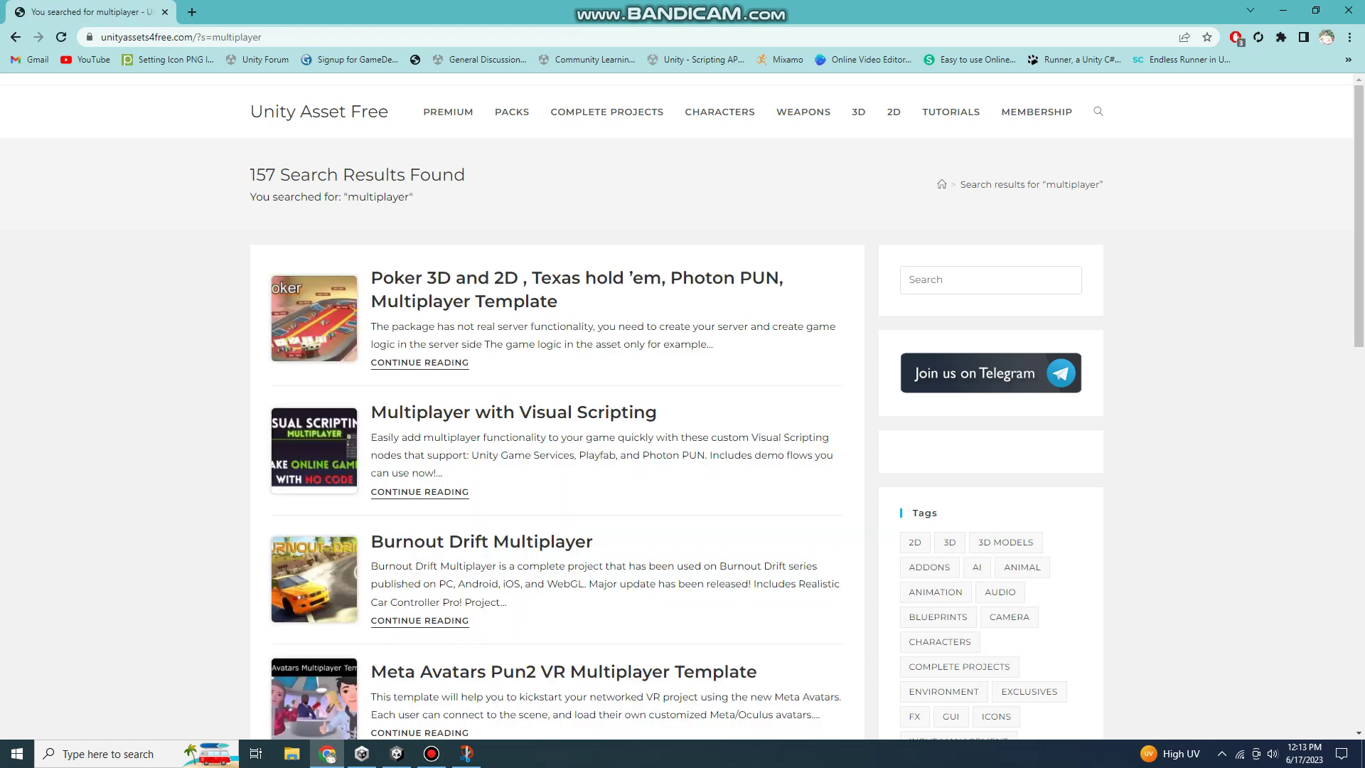
pyautogui.scroll(-1, 683, 413)
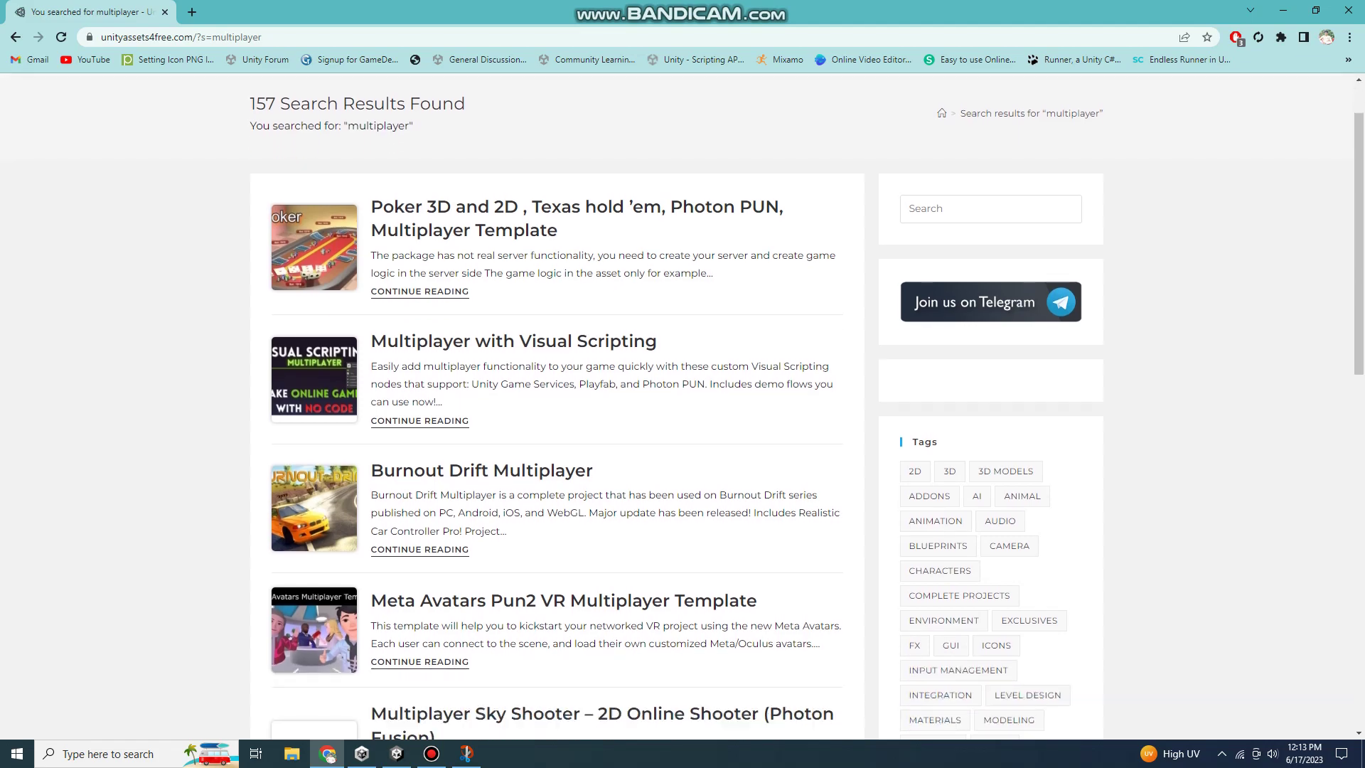
pyautogui.scroll(-3, 683, 412)
pyautogui.scroll(-2, 683, 413)
pyautogui.scroll(-1, 683, 412)
pyautogui.scroll(-5, 683, 413)
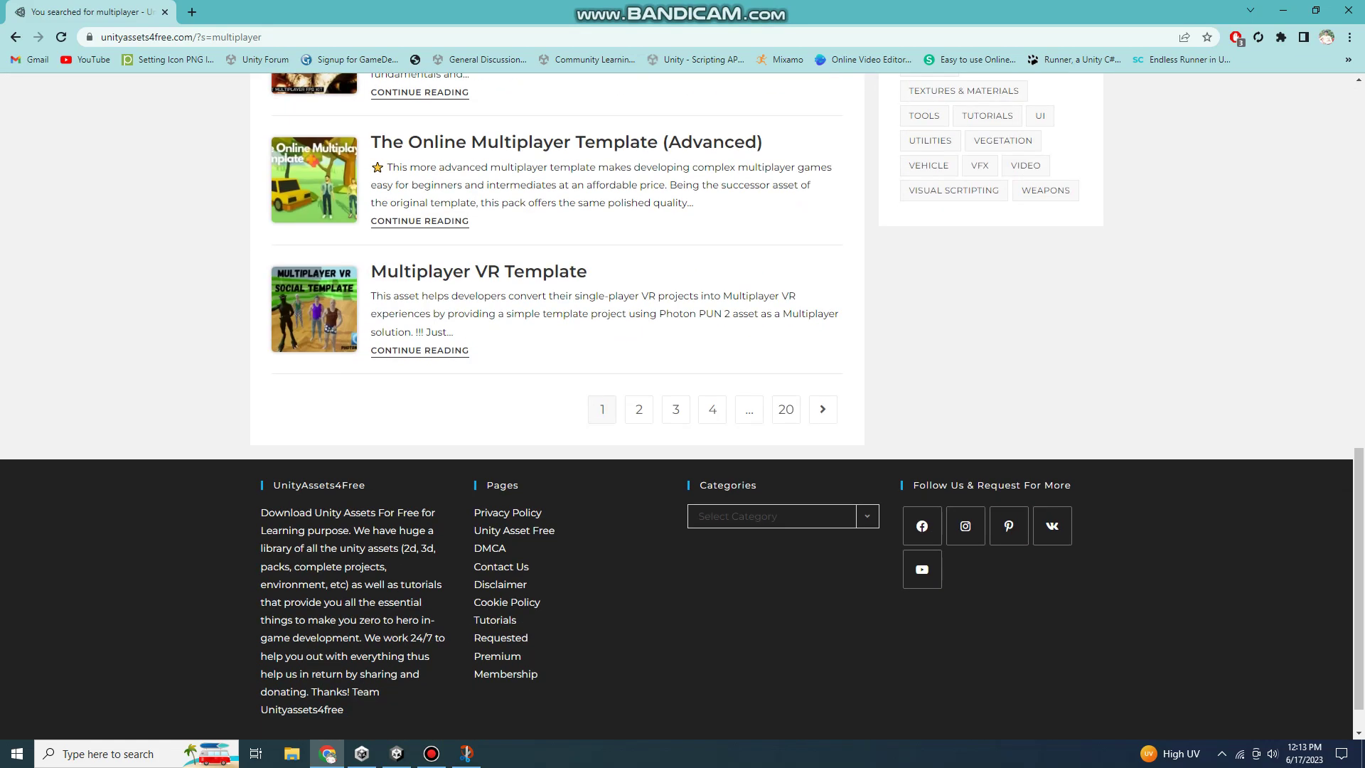
pyautogui.scroll(7, 683, 412)
pyautogui.scroll(5, 682, 412)
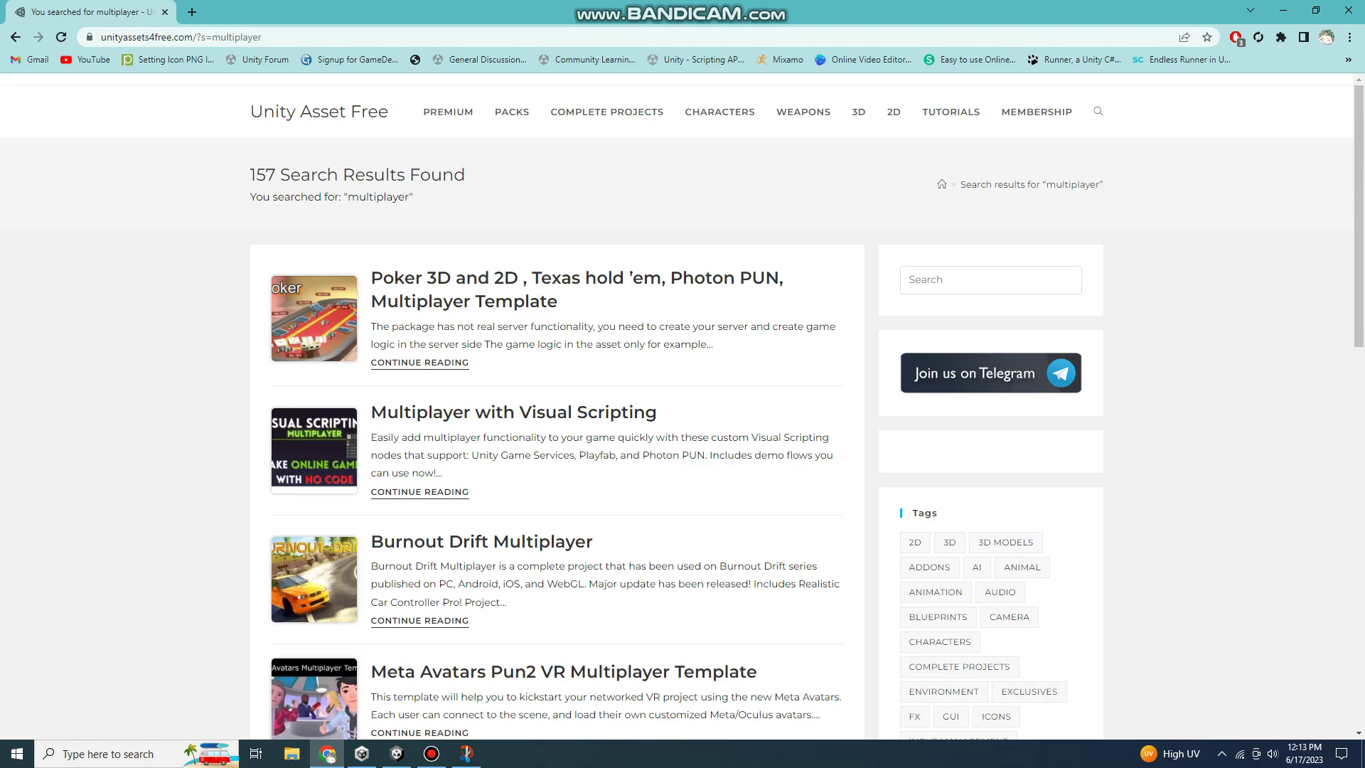
# Run a site search for 'add on multiplayer' and scroll through the results.
pyautogui.click(990, 279)
pyautogui.write('add ')
pyautogui.write('on mul')
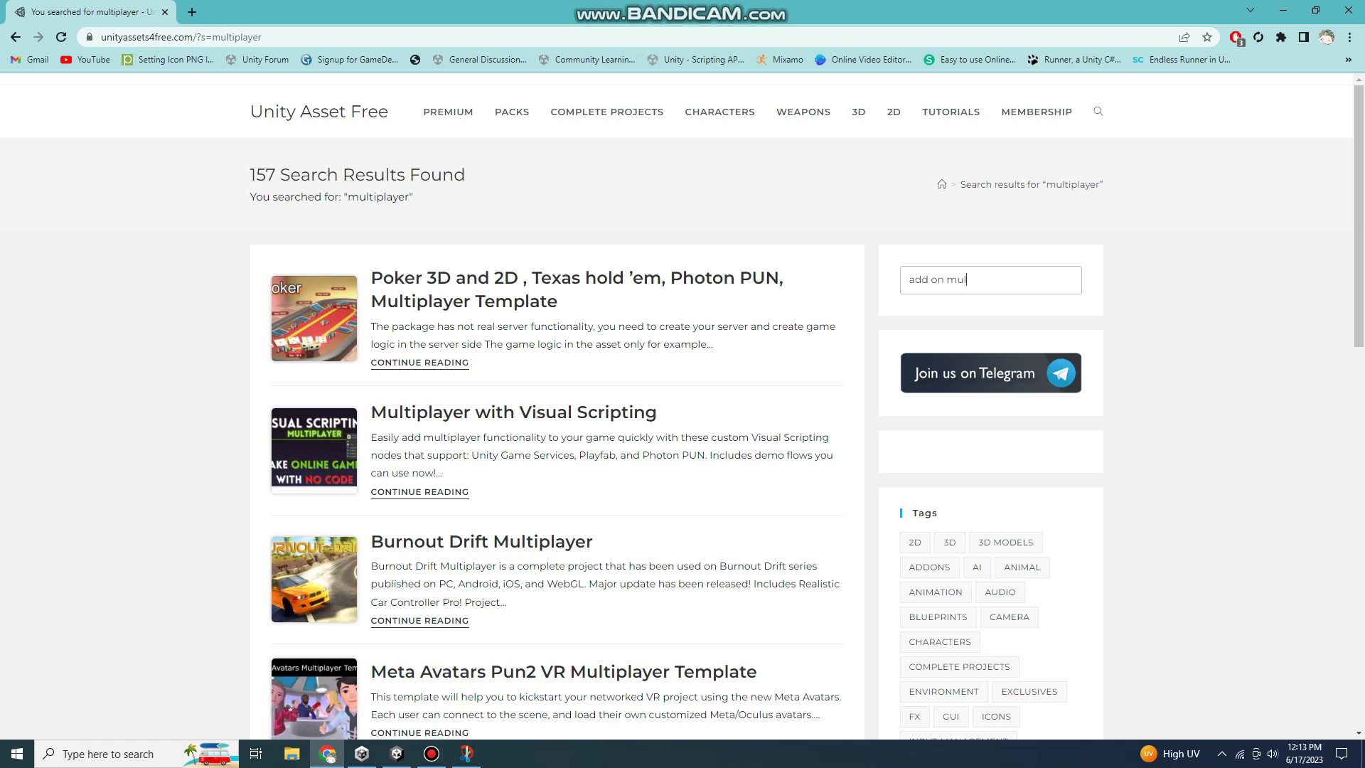
pyautogui.write('tipl')
pyautogui.write('ayer')
pyautogui.press('Return')
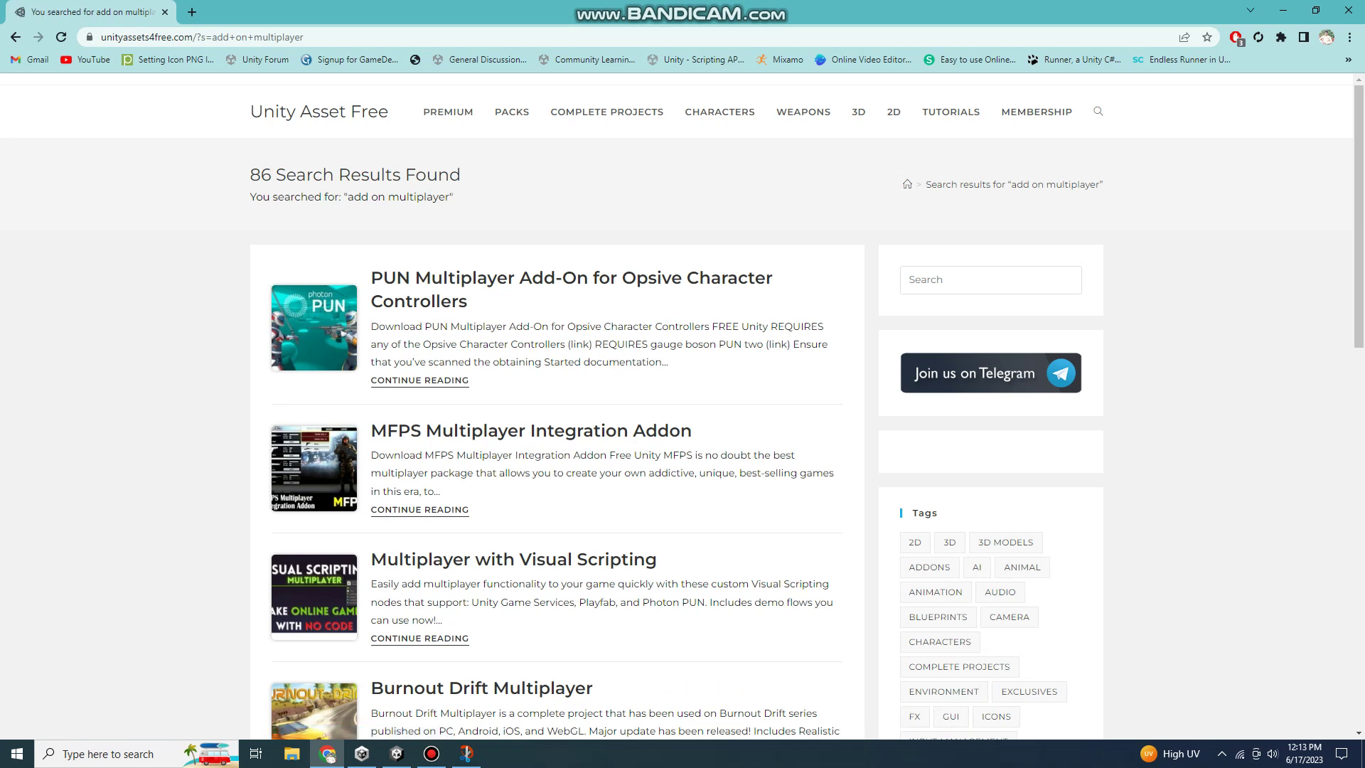
pyautogui.scroll(-1, 683, 405)
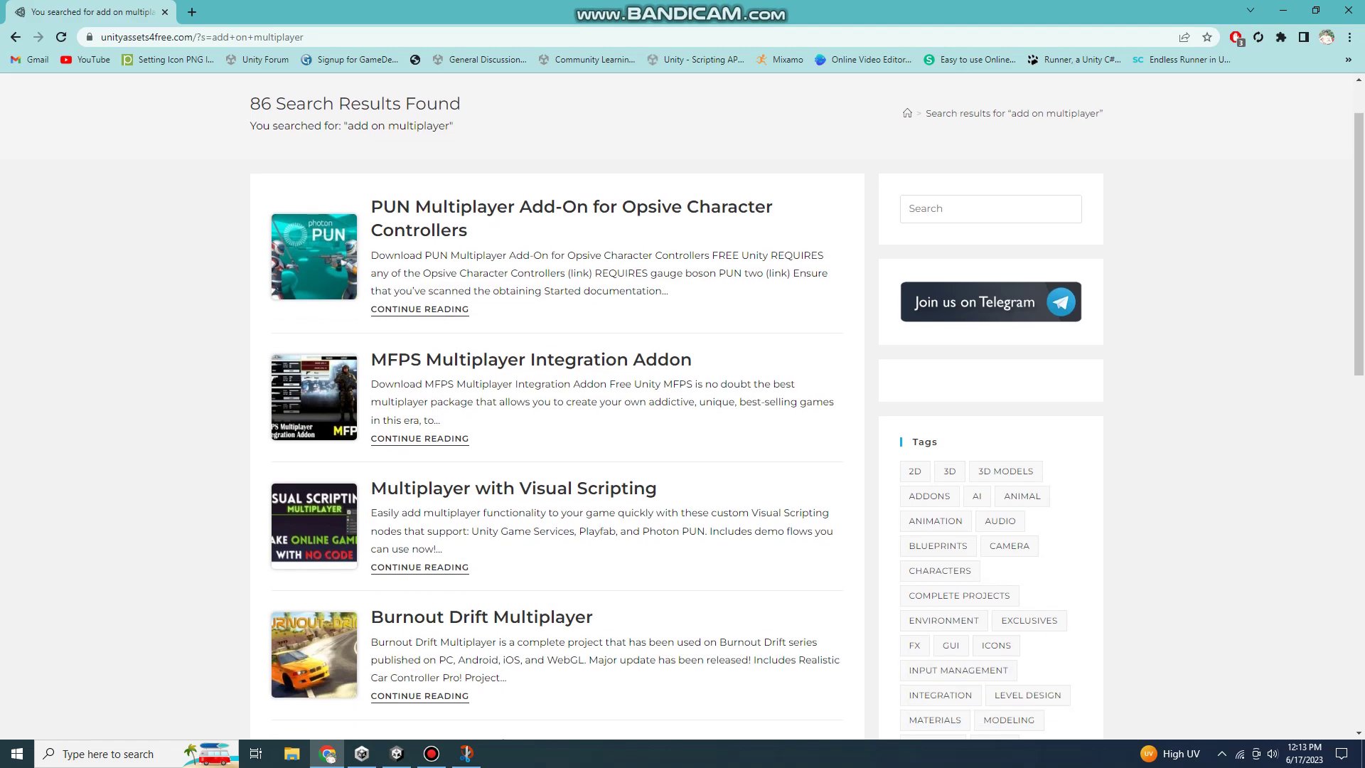
pyautogui.scroll(-2, 683, 406)
pyautogui.scroll(-4, 683, 405)
pyautogui.scroll(-1, 682, 406)
pyautogui.scroll(-1, 683, 405)
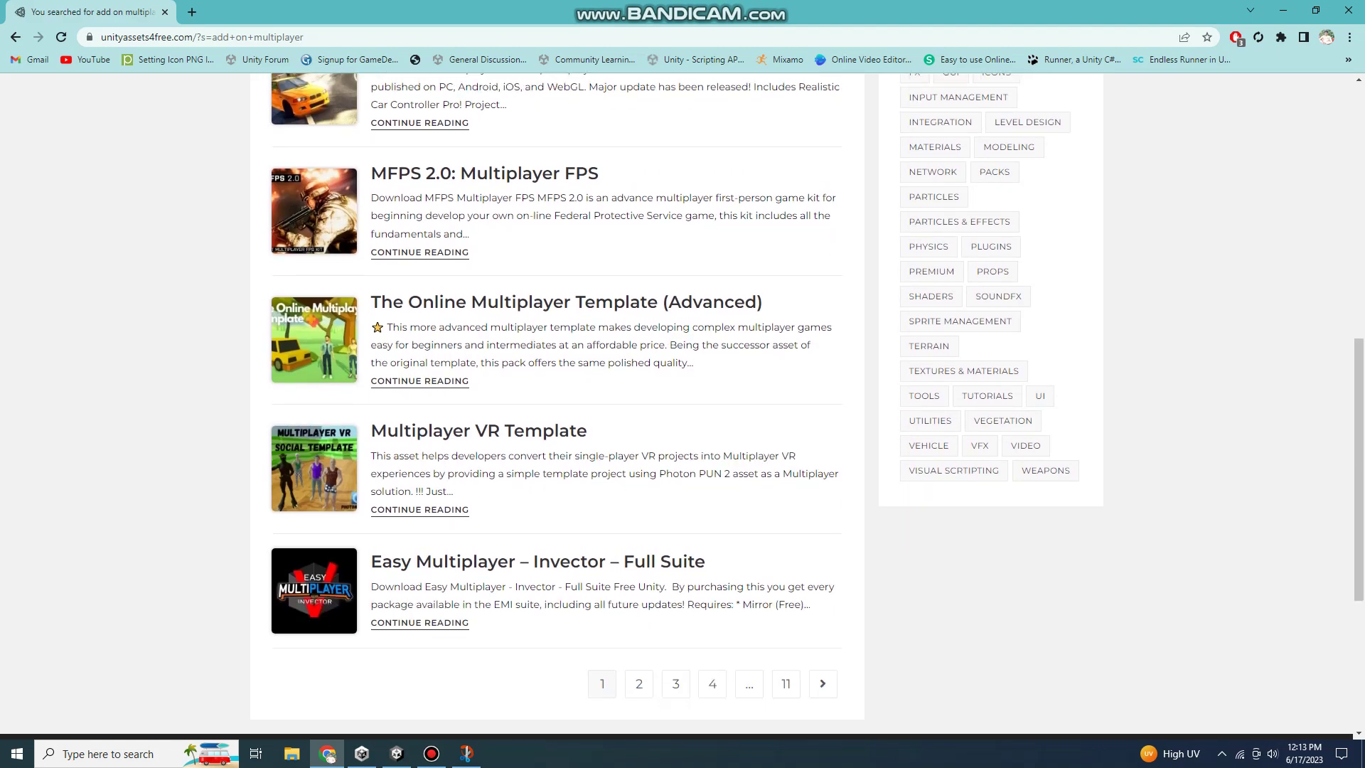
pyautogui.scroll(-2, 682, 405)
pyautogui.scroll(5, 682, 406)
pyautogui.scroll(-6, 683, 405)
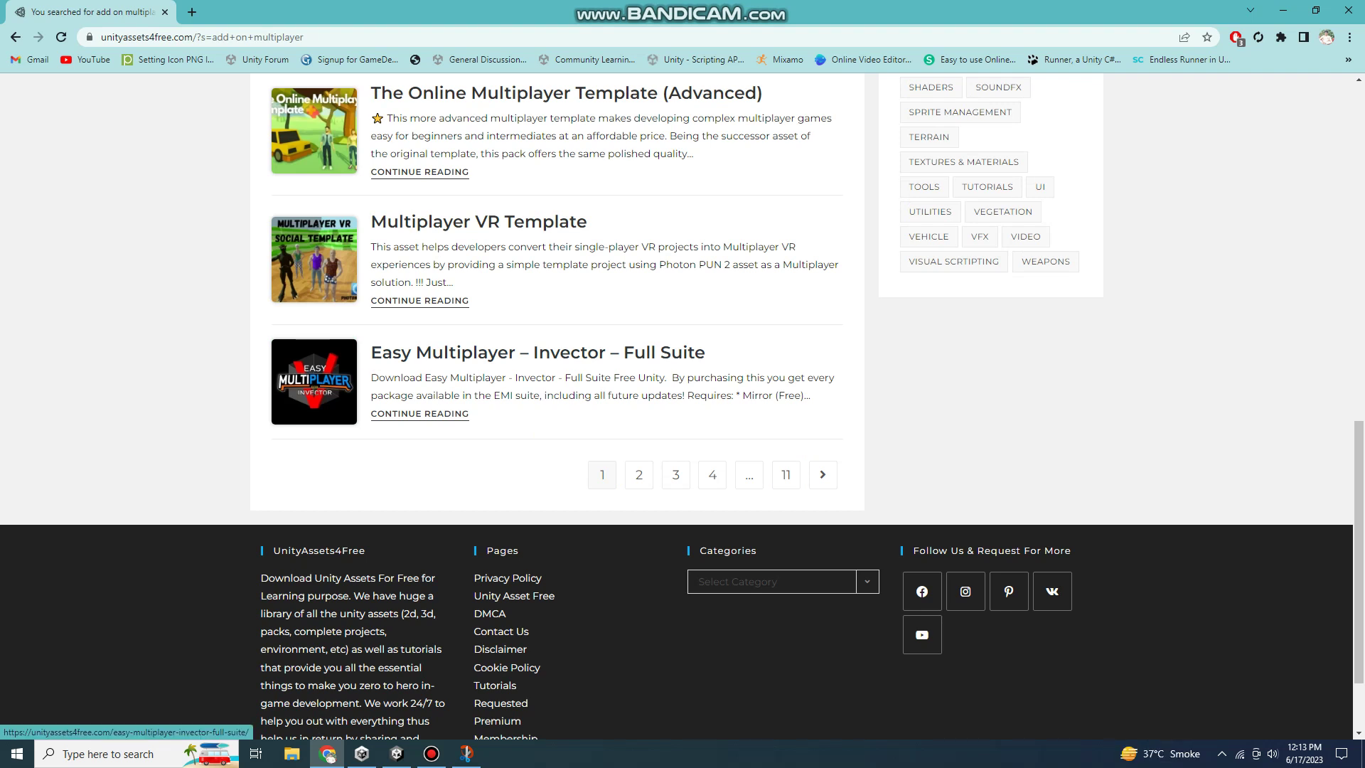
# Open the Easy Multiplayer – Invector – Full Suite article and read its requirements.
pyautogui.click(419, 413)
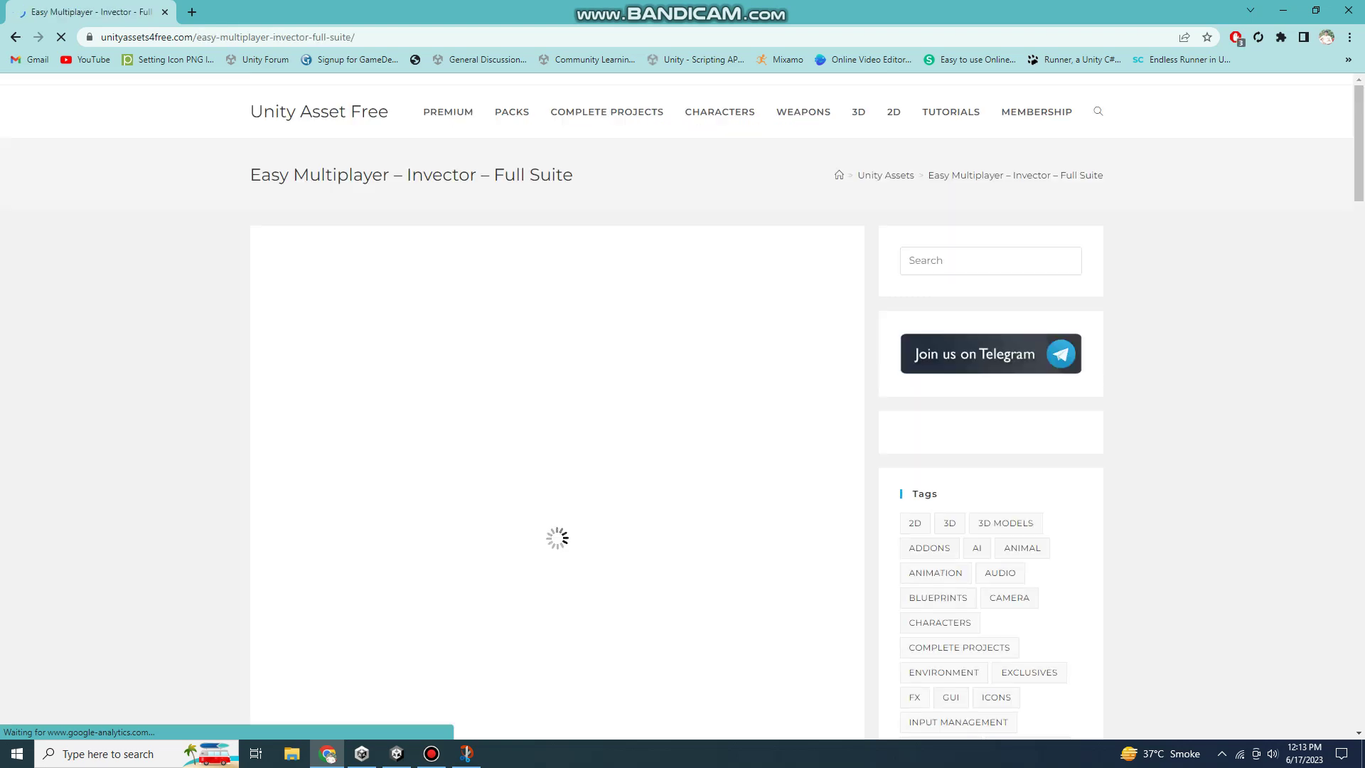
pyautogui.scroll(-1, 682, 405)
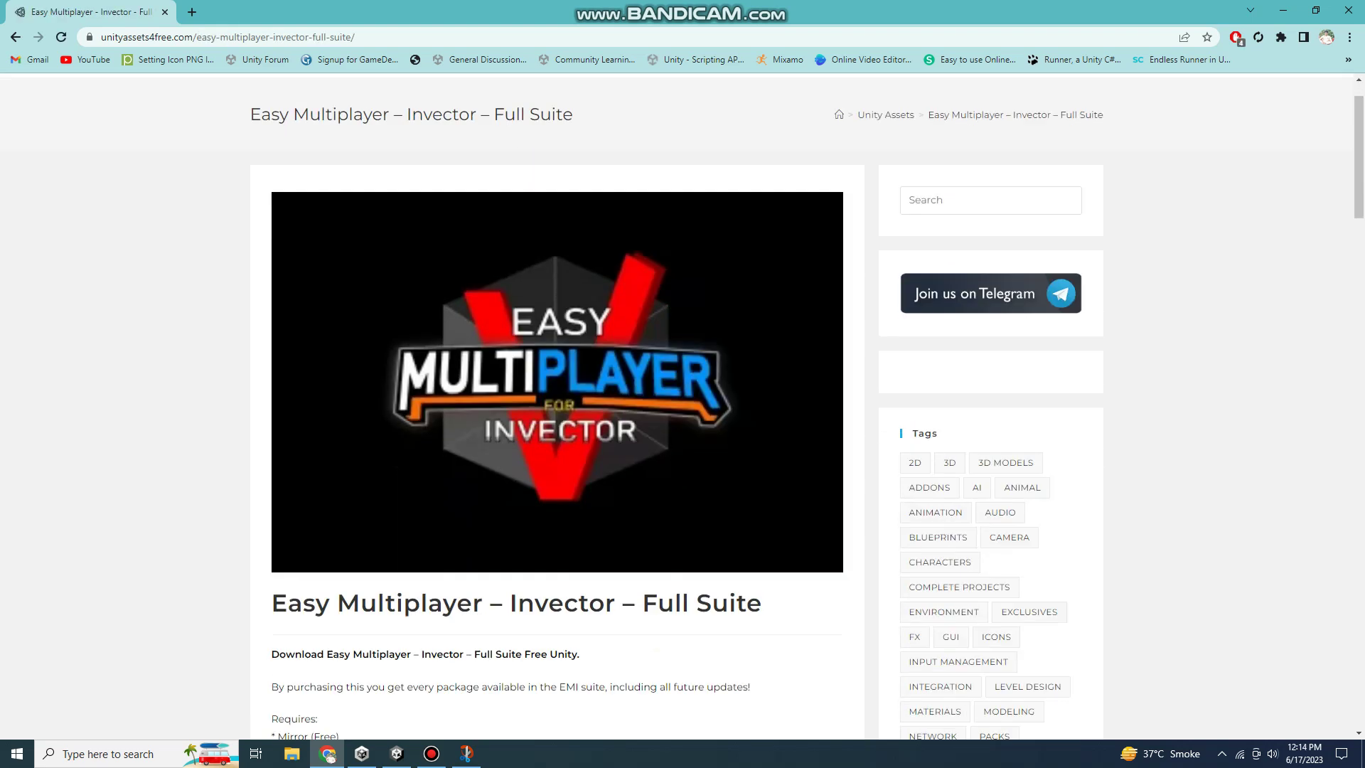
pyautogui.scroll(-4, 682, 406)
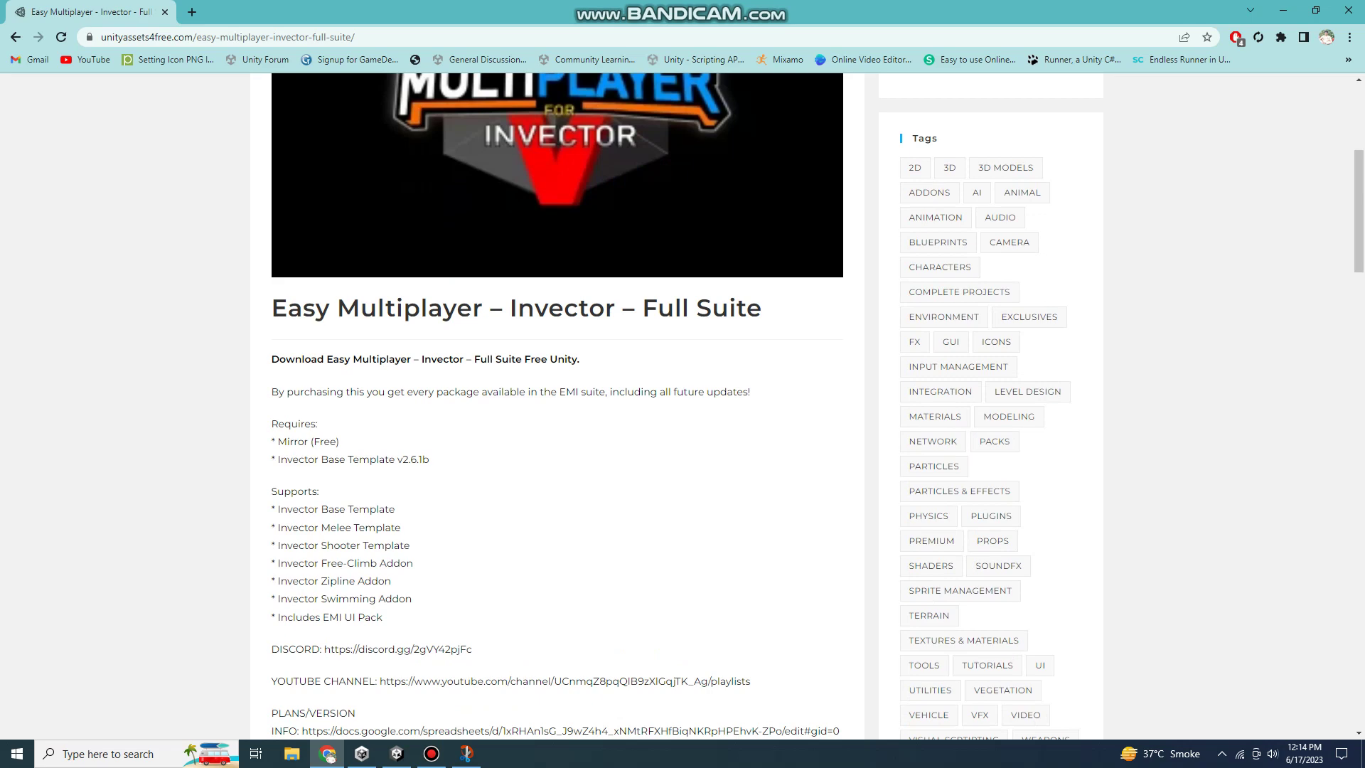